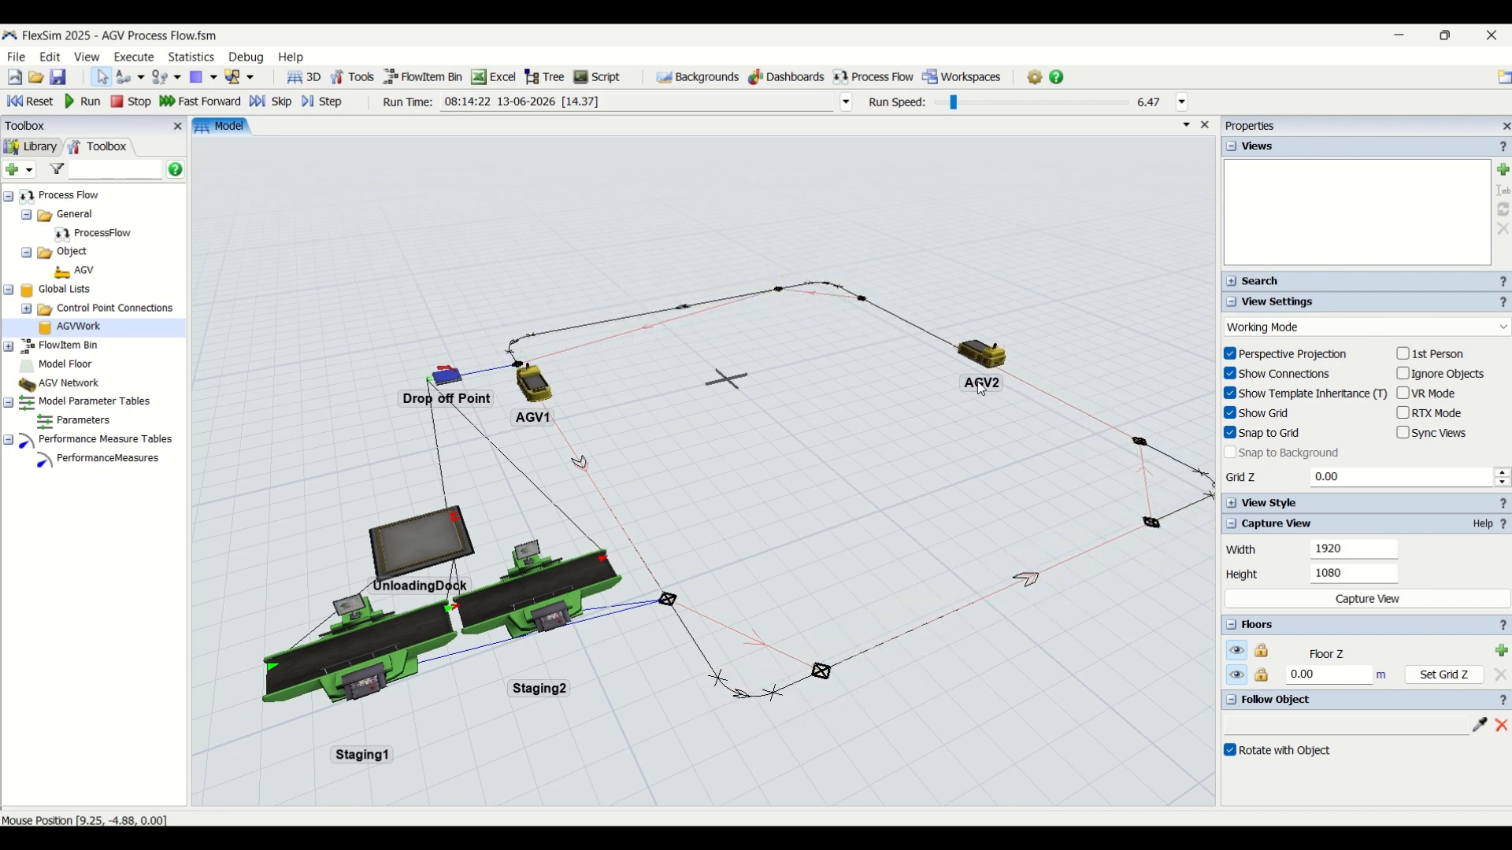
pyautogui.moveTo(727, 469); pyautogui.dragTo(824, 550, button='right')
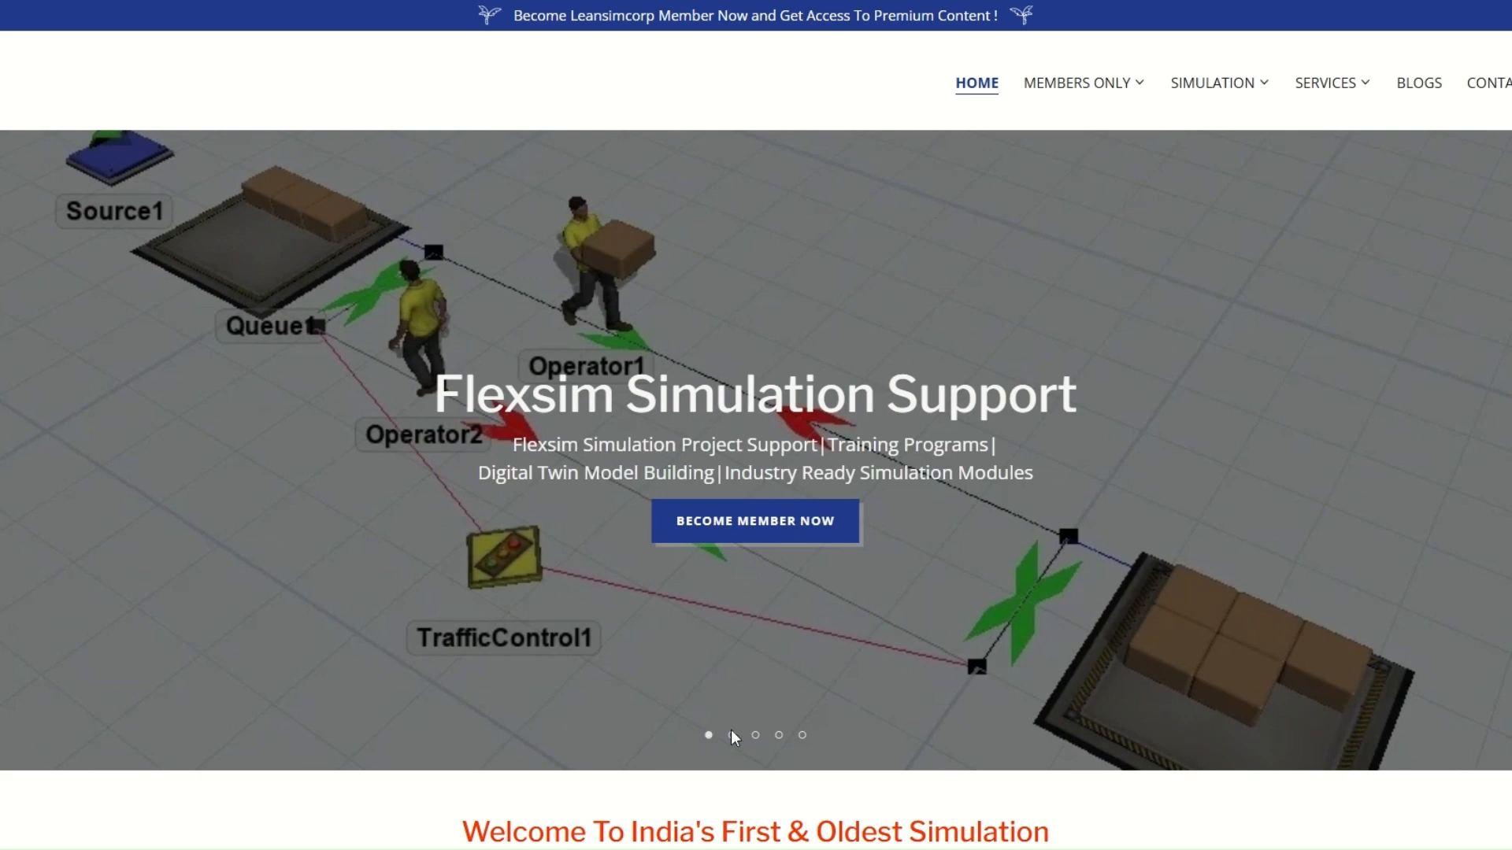
# - Look through the featured banner slides on the Leansimcorp home page
pyautogui.click(731, 735)
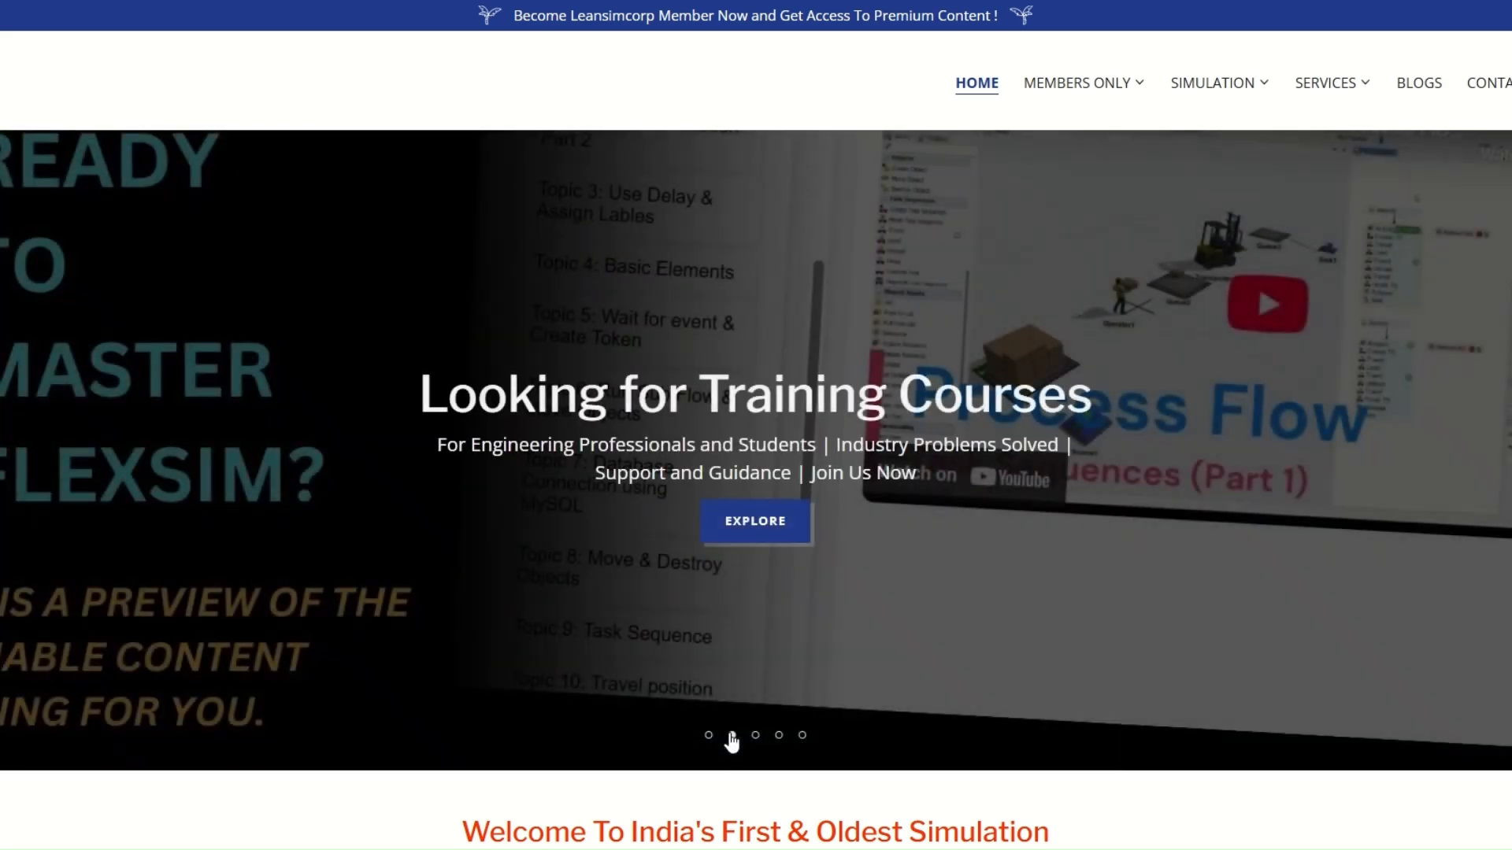
pyautogui.click(755, 736)
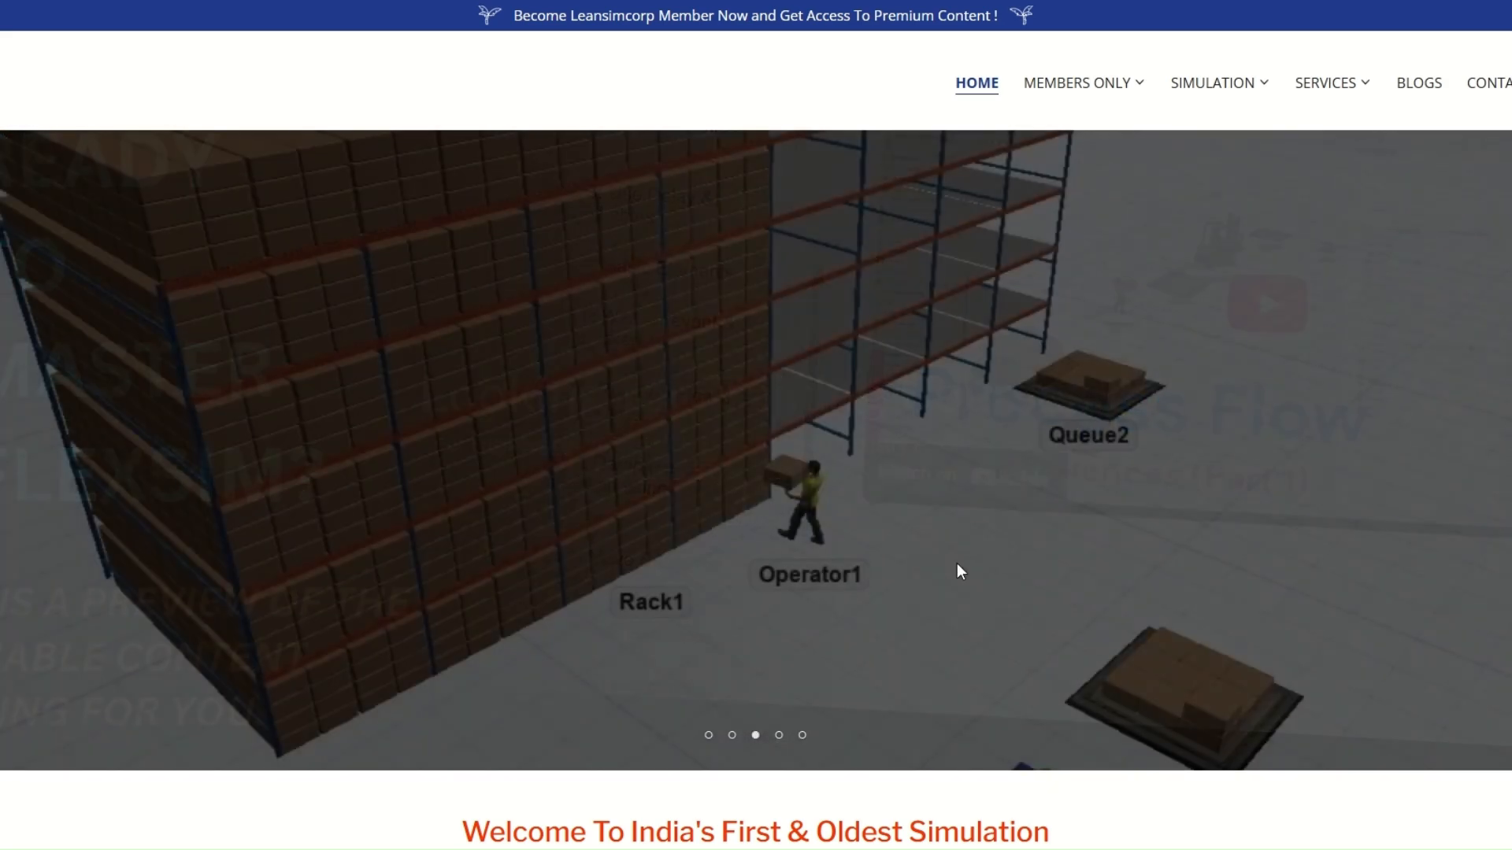
pyautogui.click(778, 737)
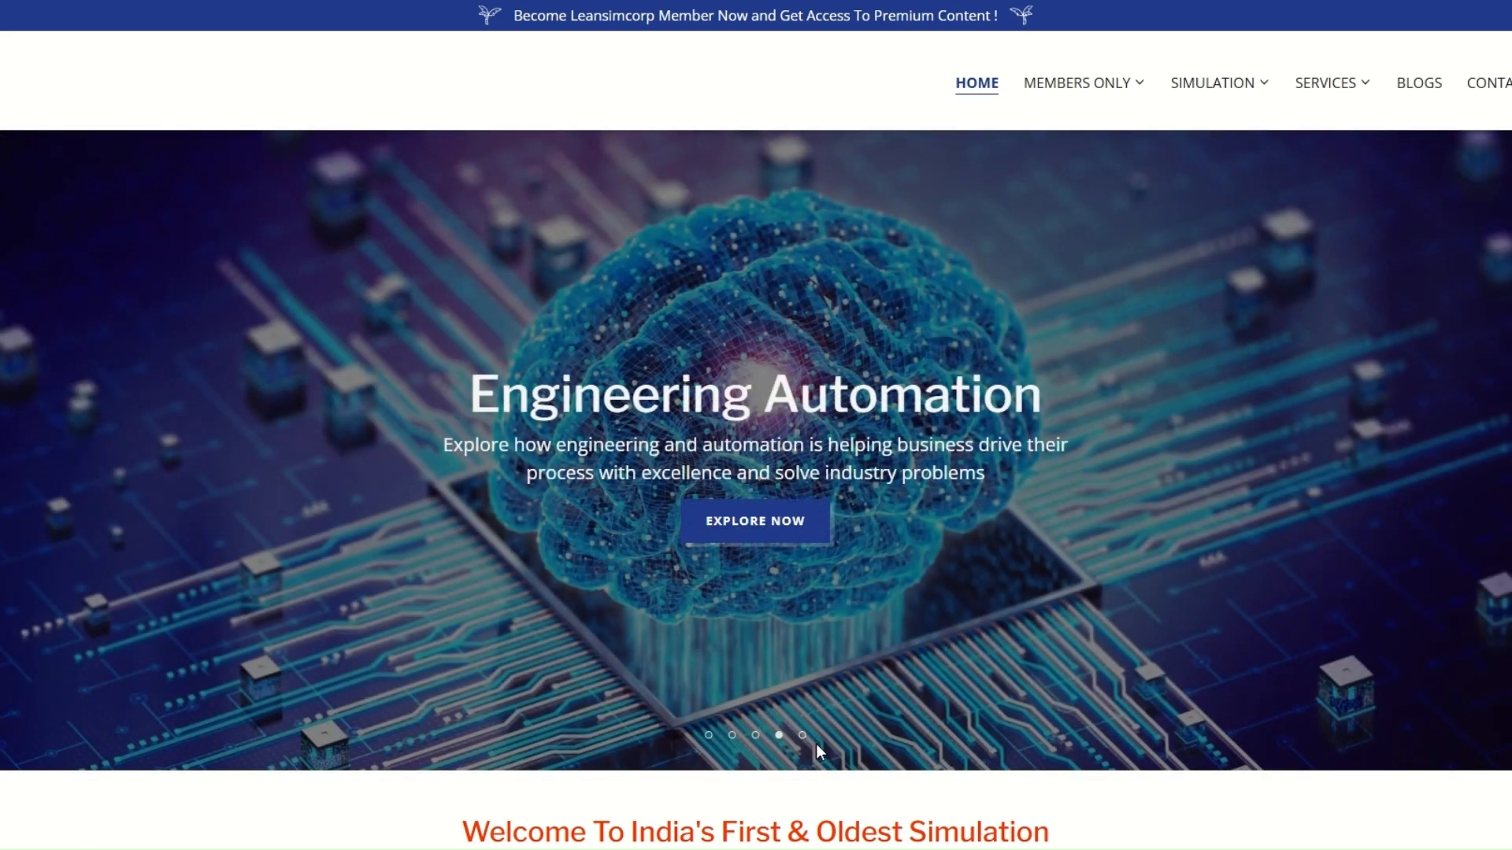
pyautogui.click(801, 737)
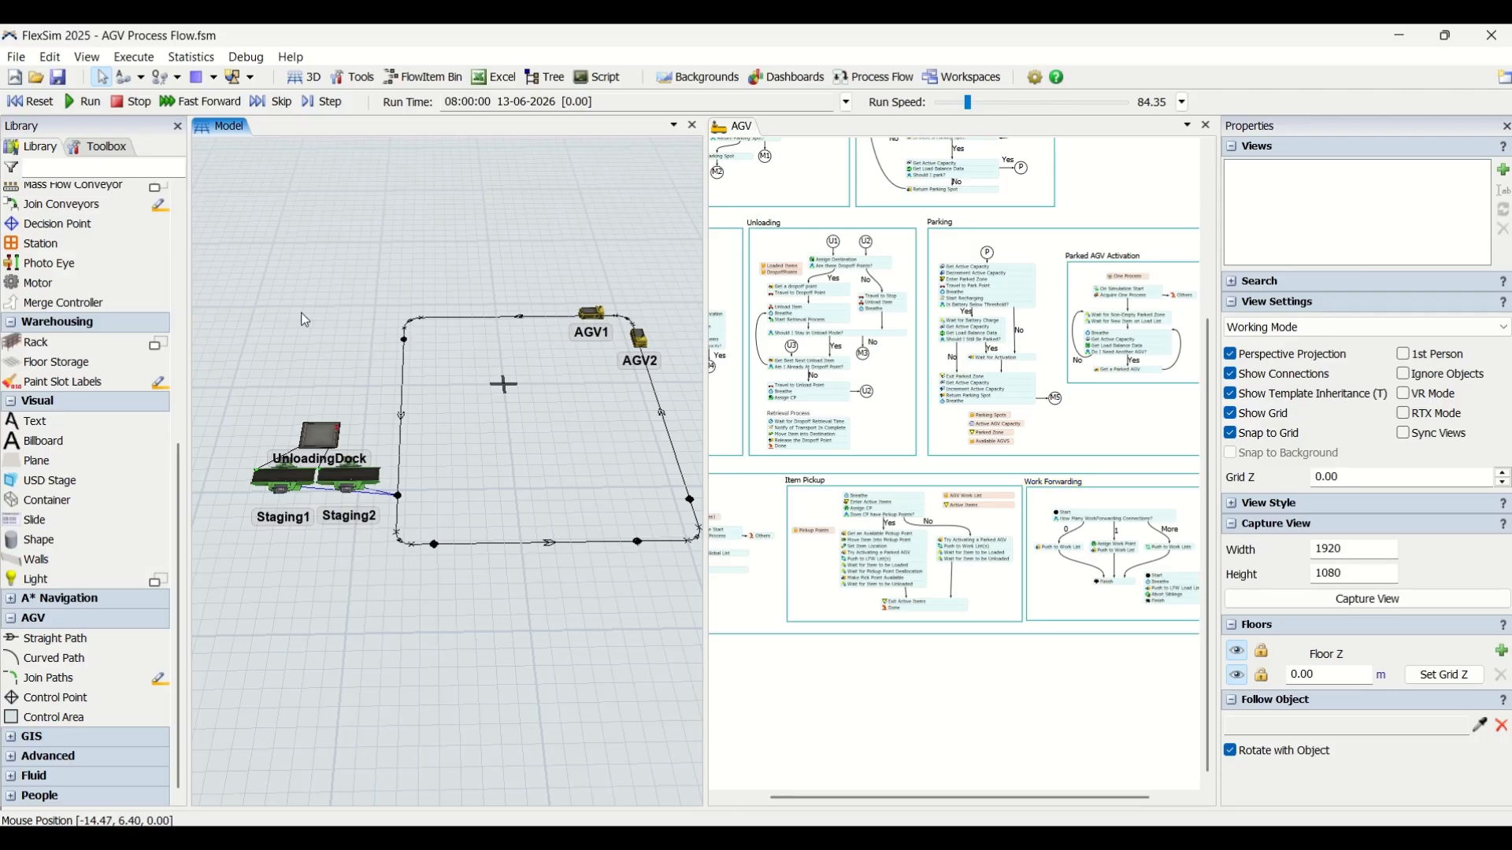
# - Switch to the FlexSim model and review the field definitions and general options of the AGVWork global list
pyautogui.click(114, 148)
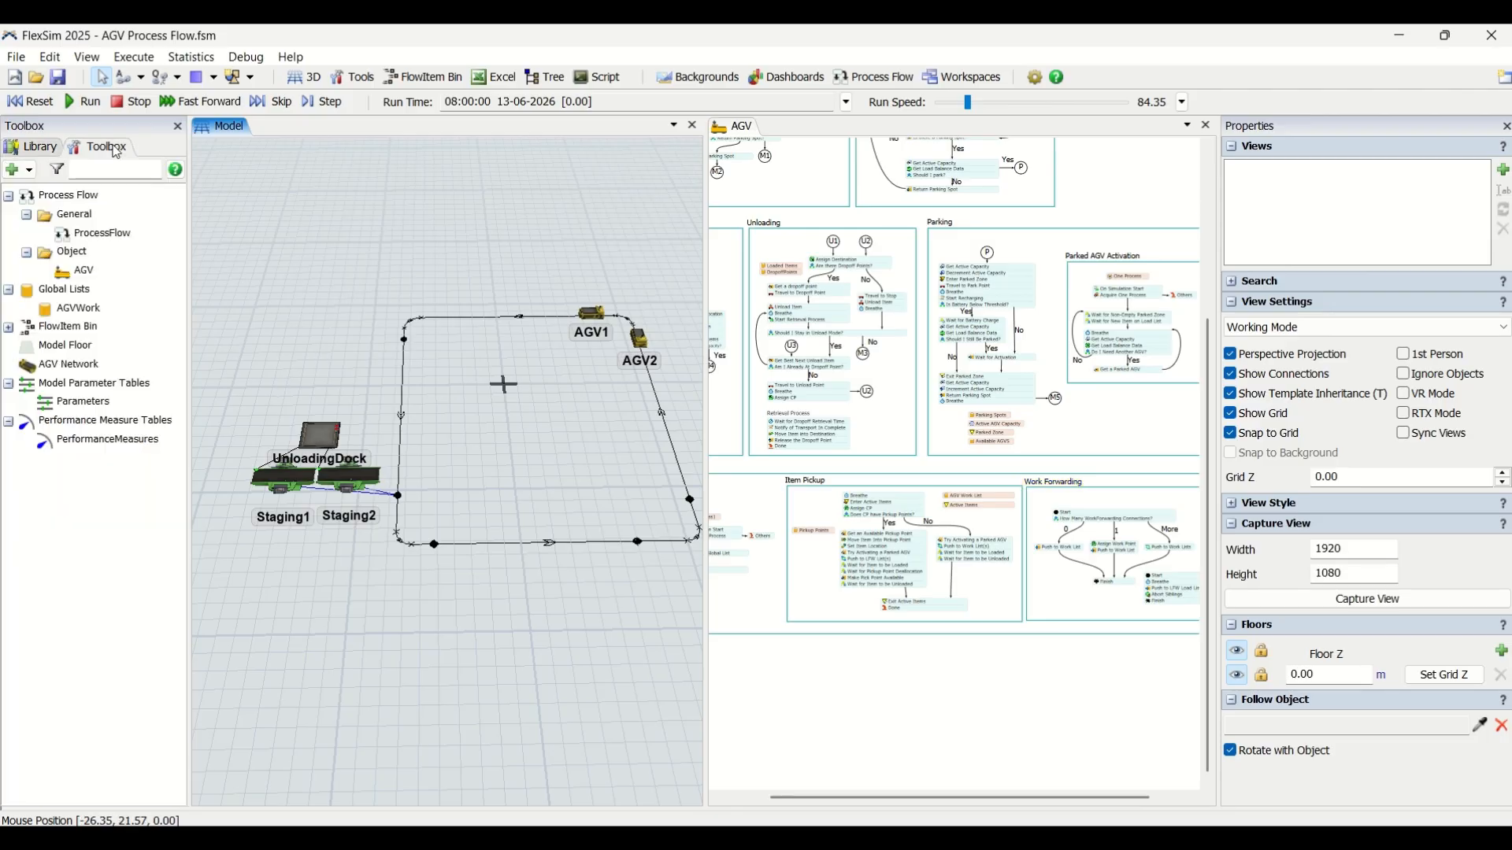
pyautogui.doubleClick(72, 310)
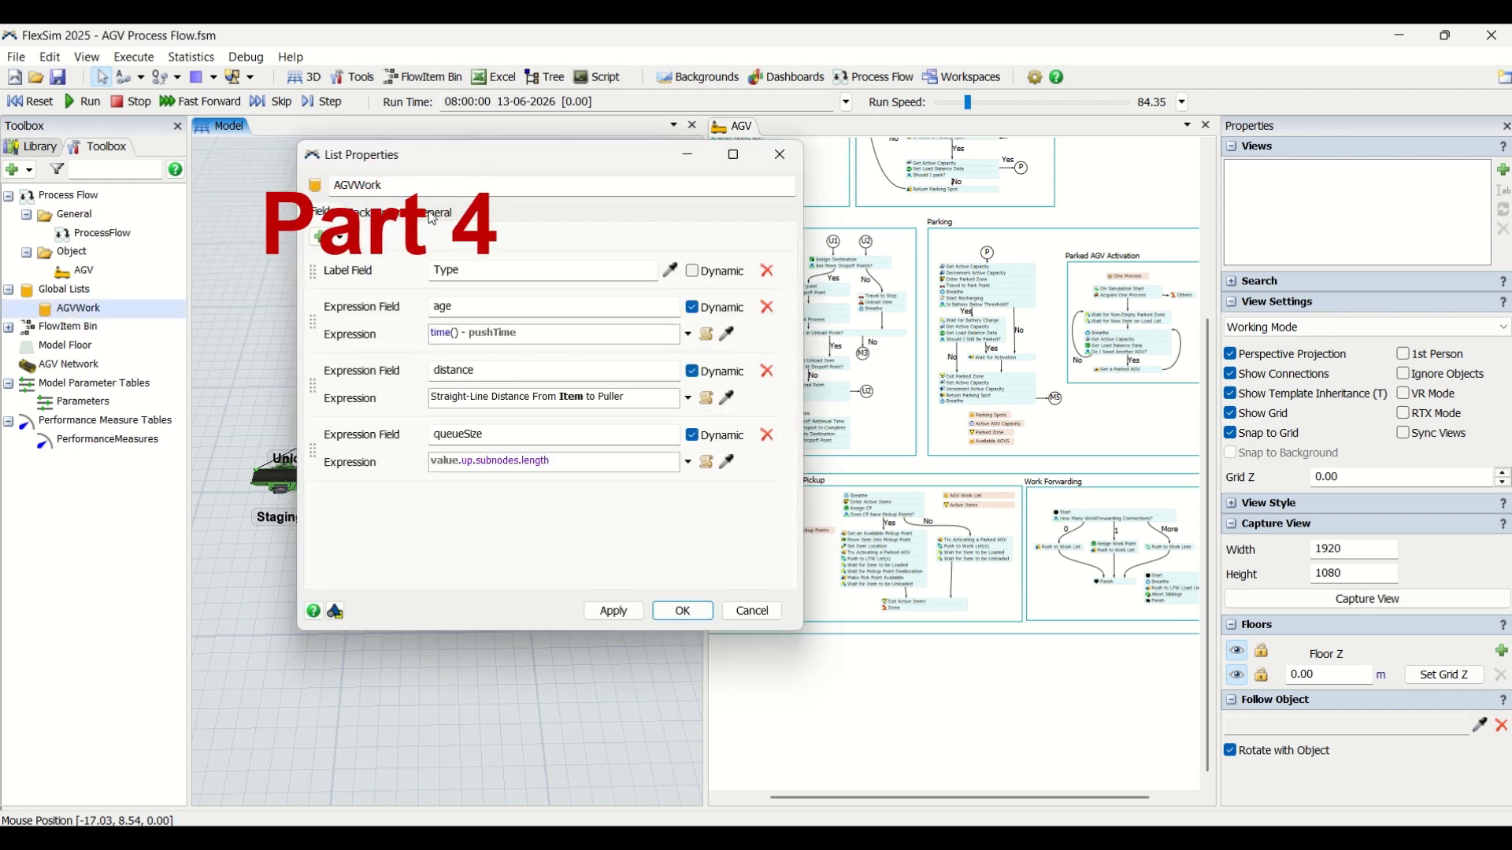
pyautogui.click(433, 222)
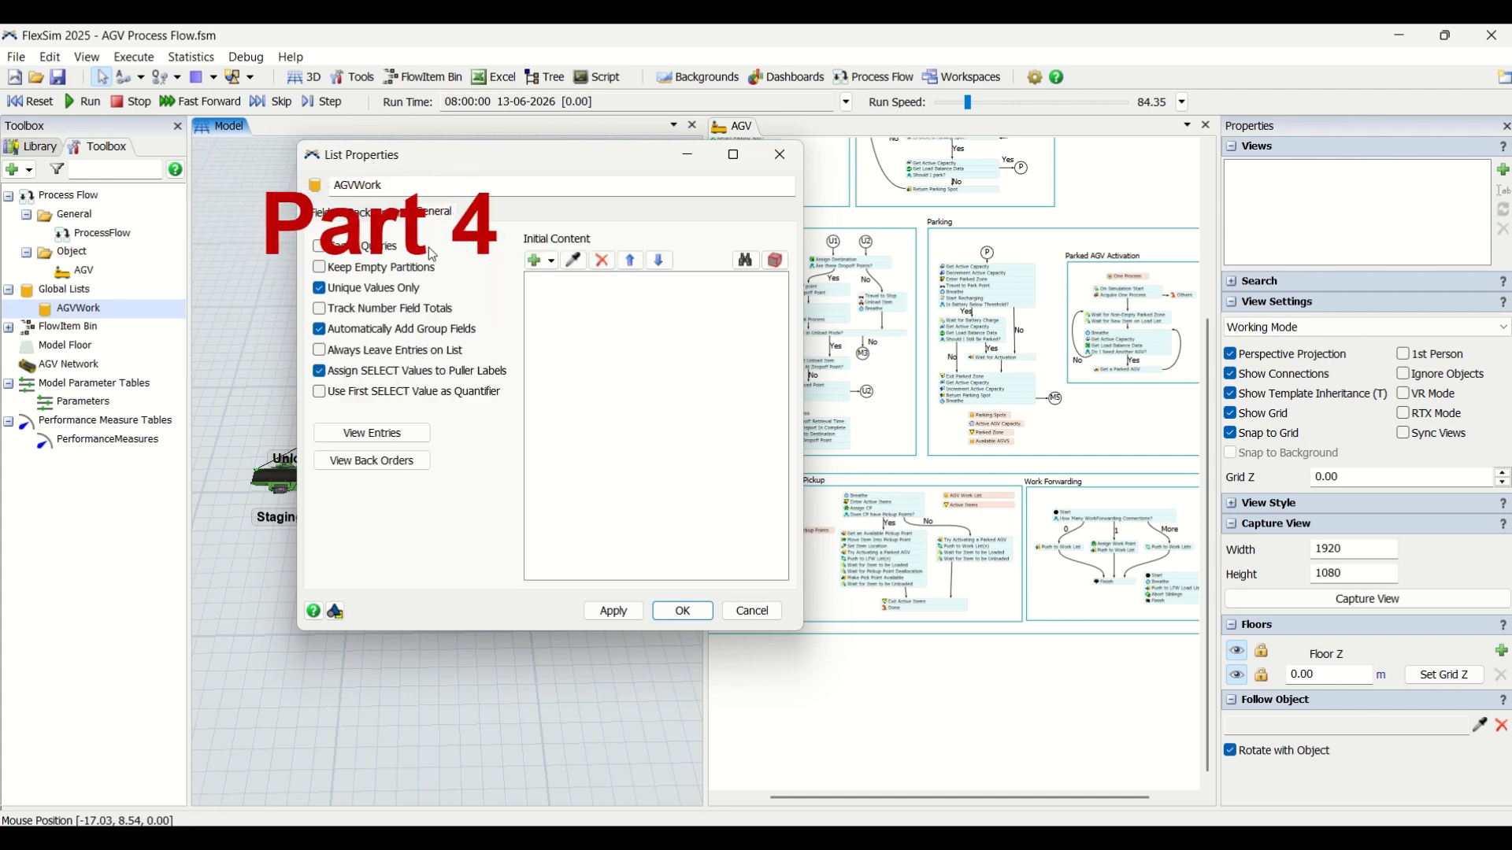
pyautogui.click(752, 611)
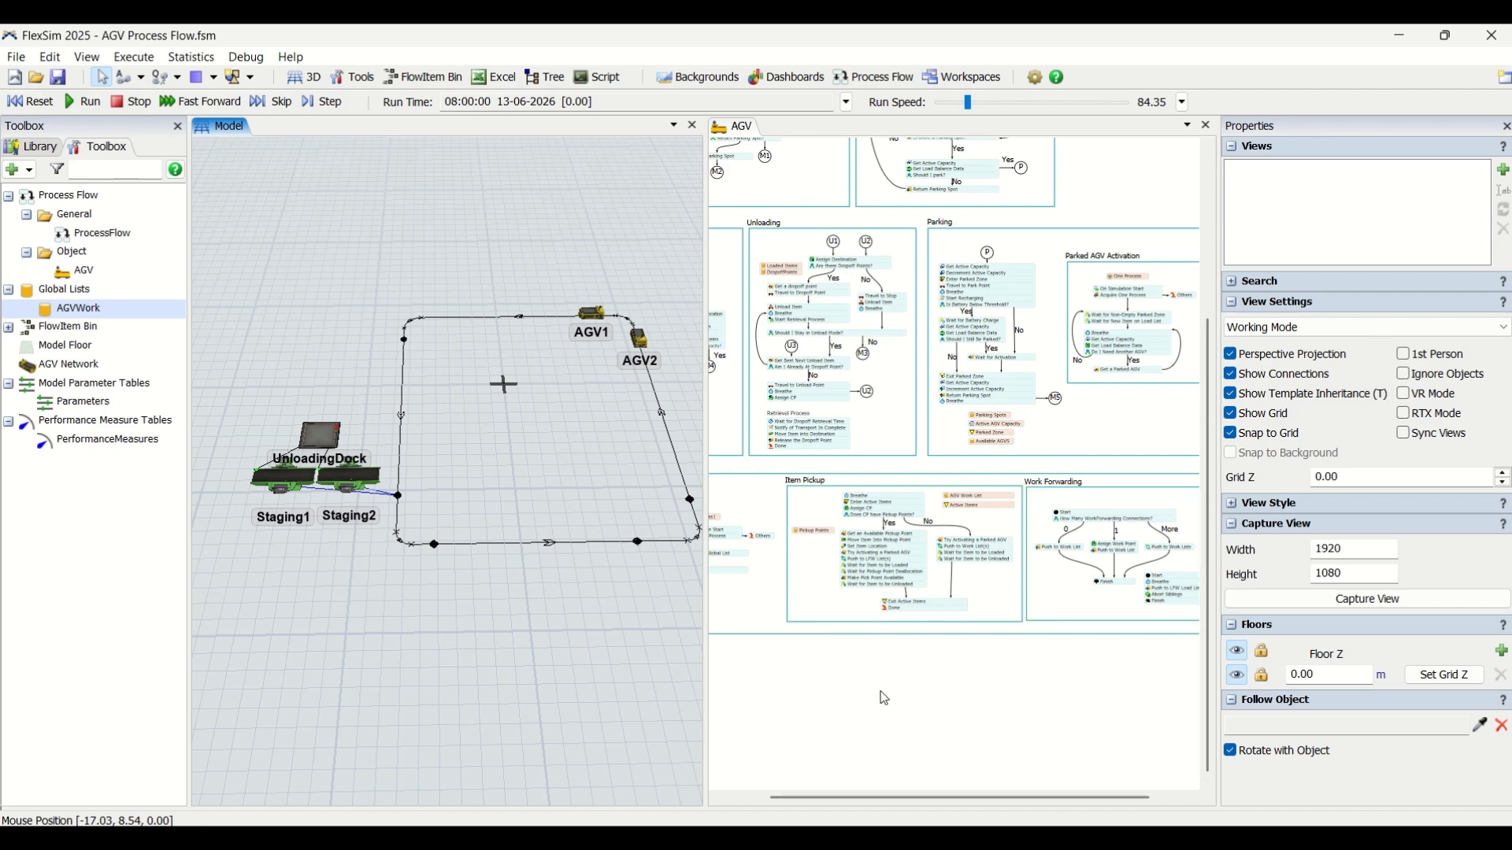
# - Examine the startup and Main Control Loop sections of the AGV process flow
pyautogui.click(896, 705)
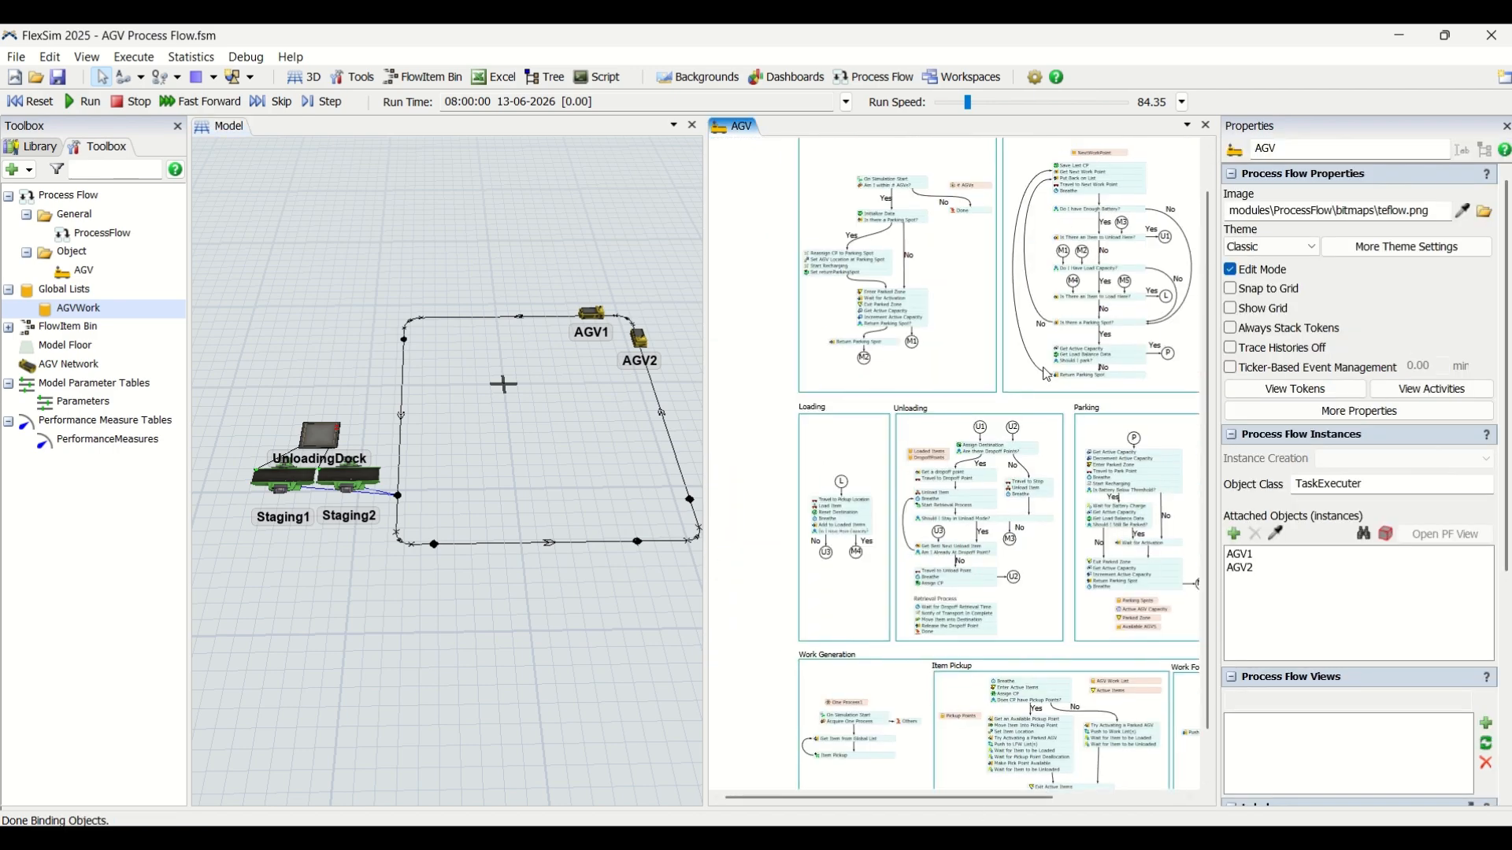
pyautogui.scroll(5, 1047, 376)
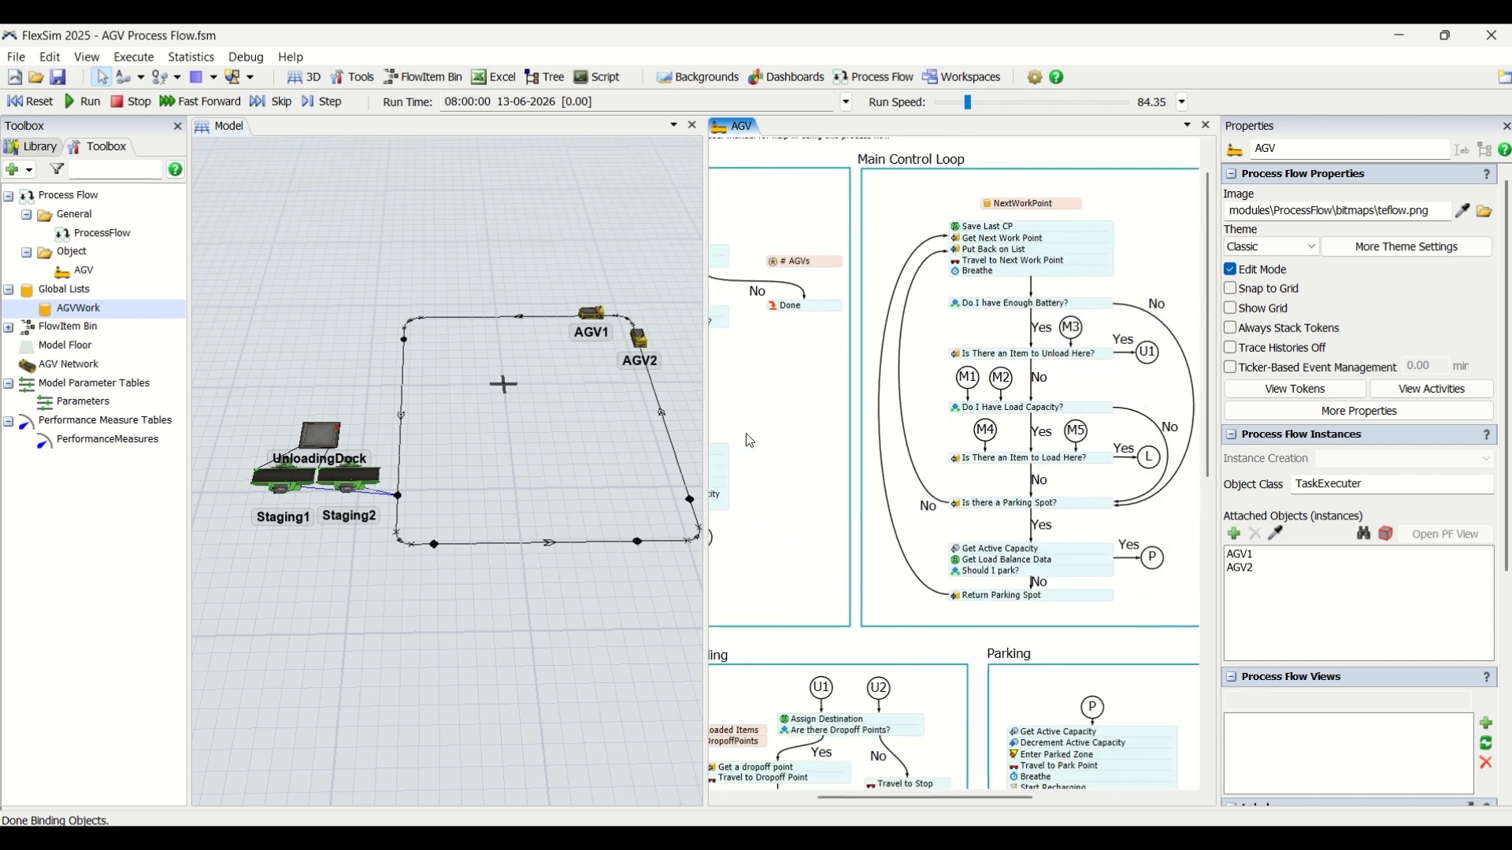
pyautogui.moveTo(751, 441); pyautogui.dragTo(848, 584)
pyautogui.scroll(-1, 902, 545)
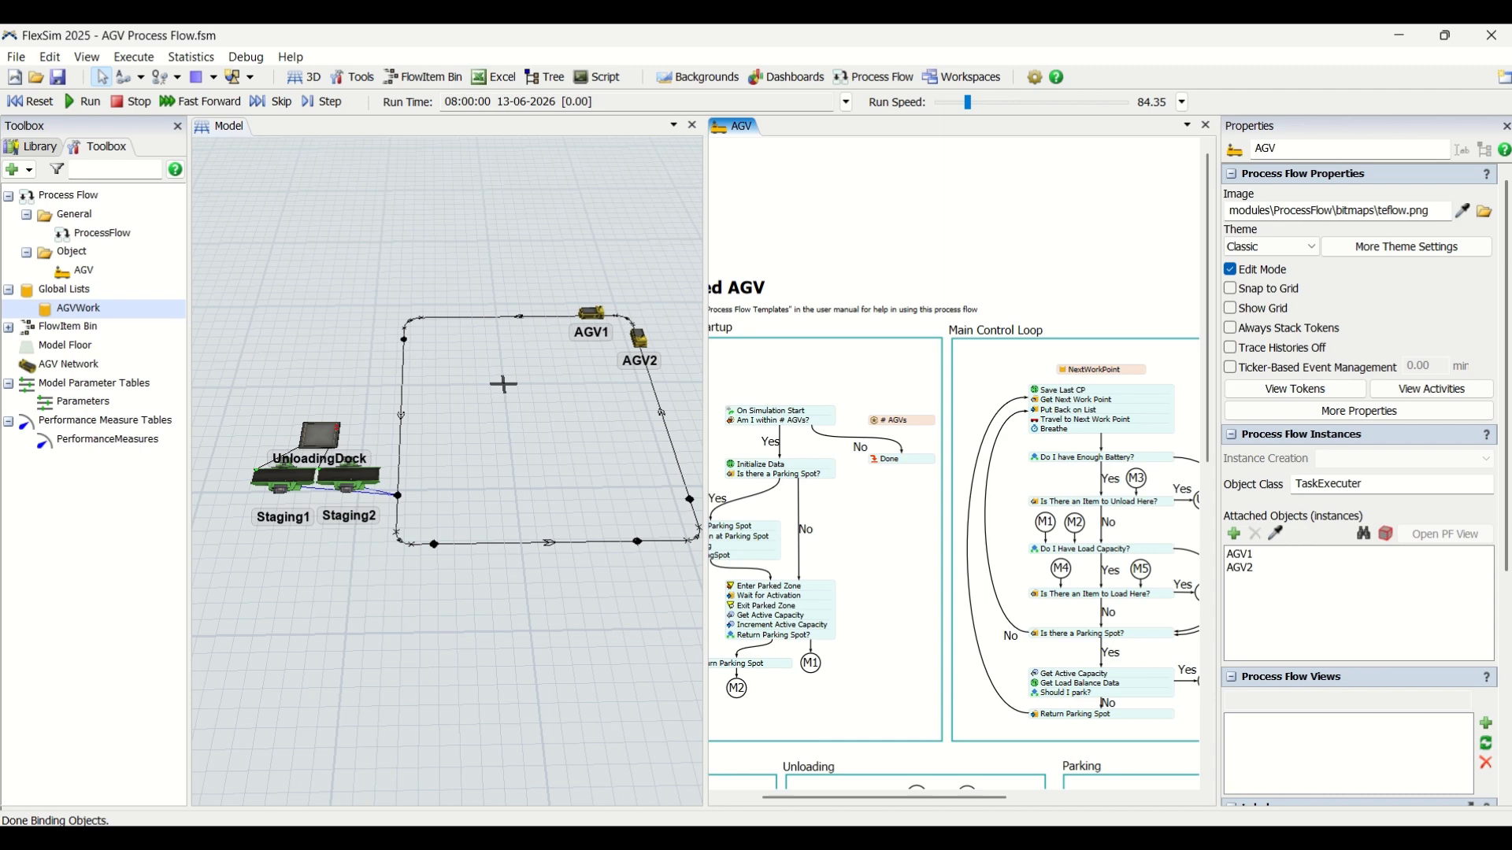
# - Undo the recent model changes to restore the Drop off Point and its connections
pyautogui.click(339, 354)
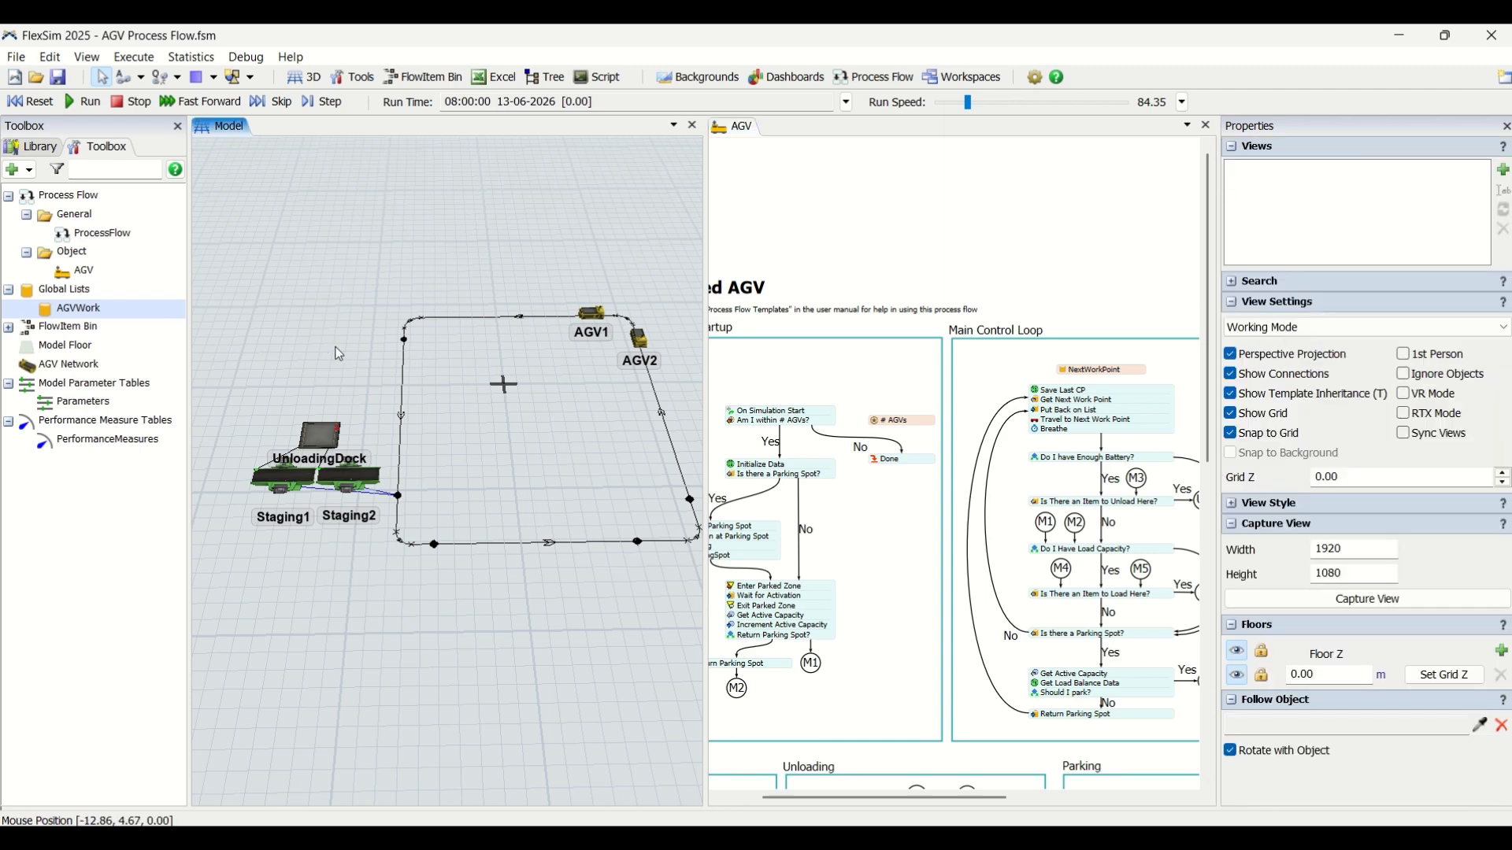
pyautogui.doubleClick(335, 347)
pyautogui.hotkey('ctrl', 'z')
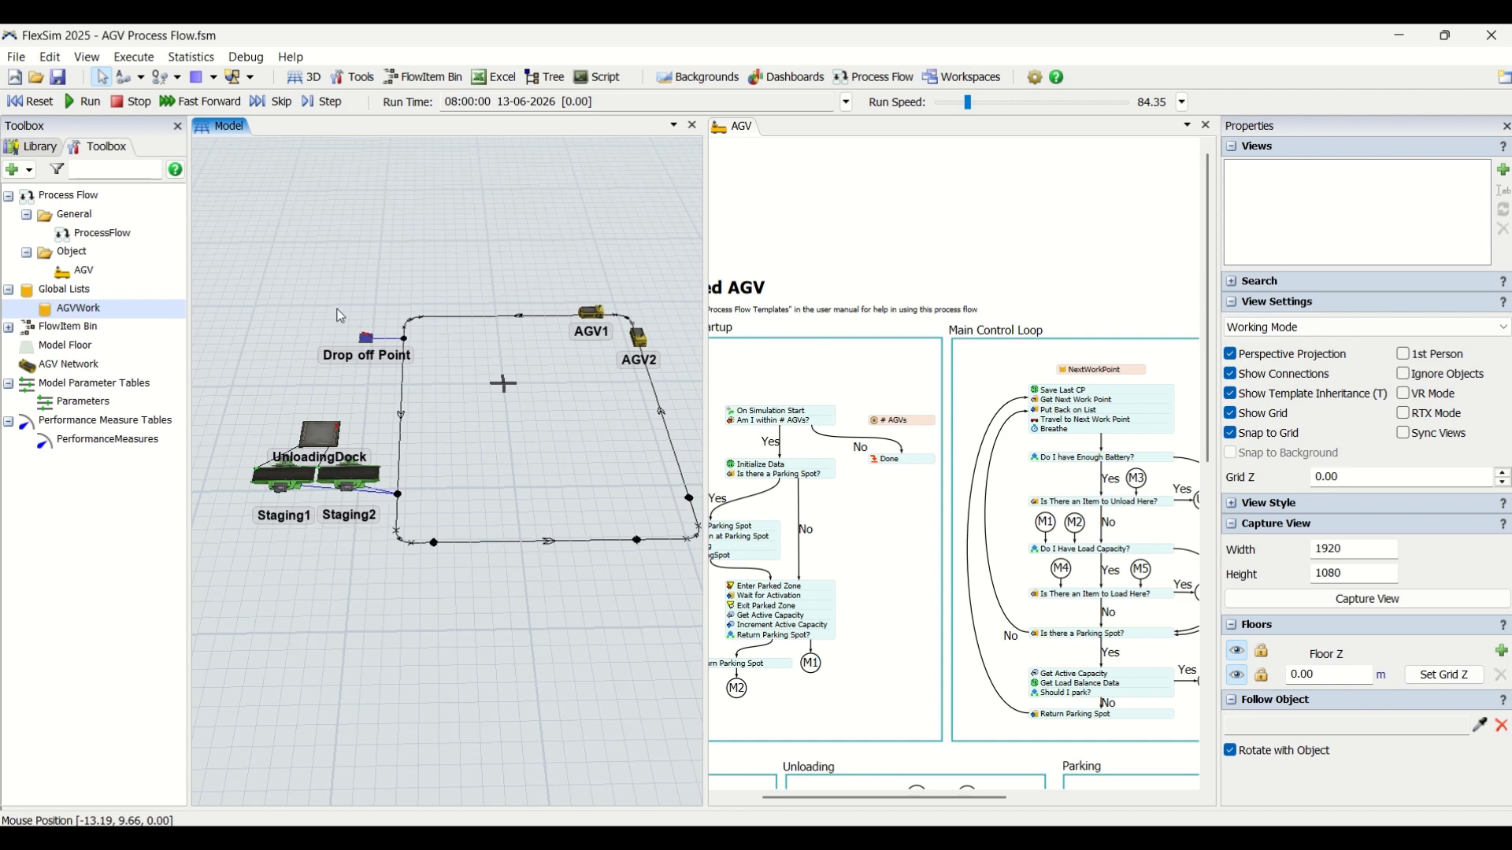
pyautogui.hotkey('ctrl', 'z')
pyautogui.hotkey('ctrl', 'z')
# - Run the simulation from the start with the run speed lowered to 7.86, and reset the model
pyautogui.scroll(5, 373, 392)
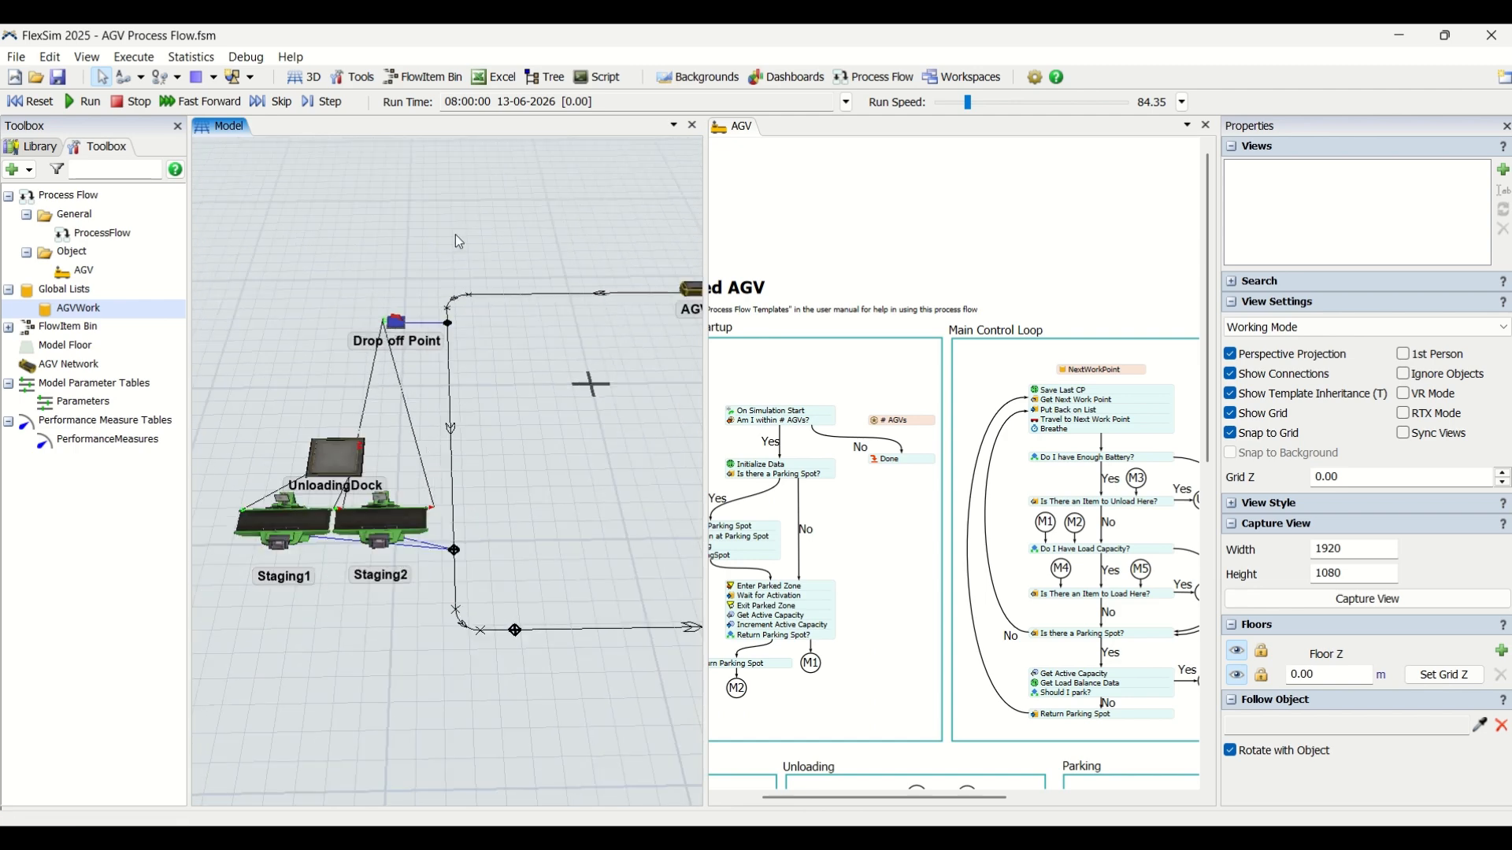
pyautogui.moveTo(456, 234); pyautogui.dragTo(411, 234)
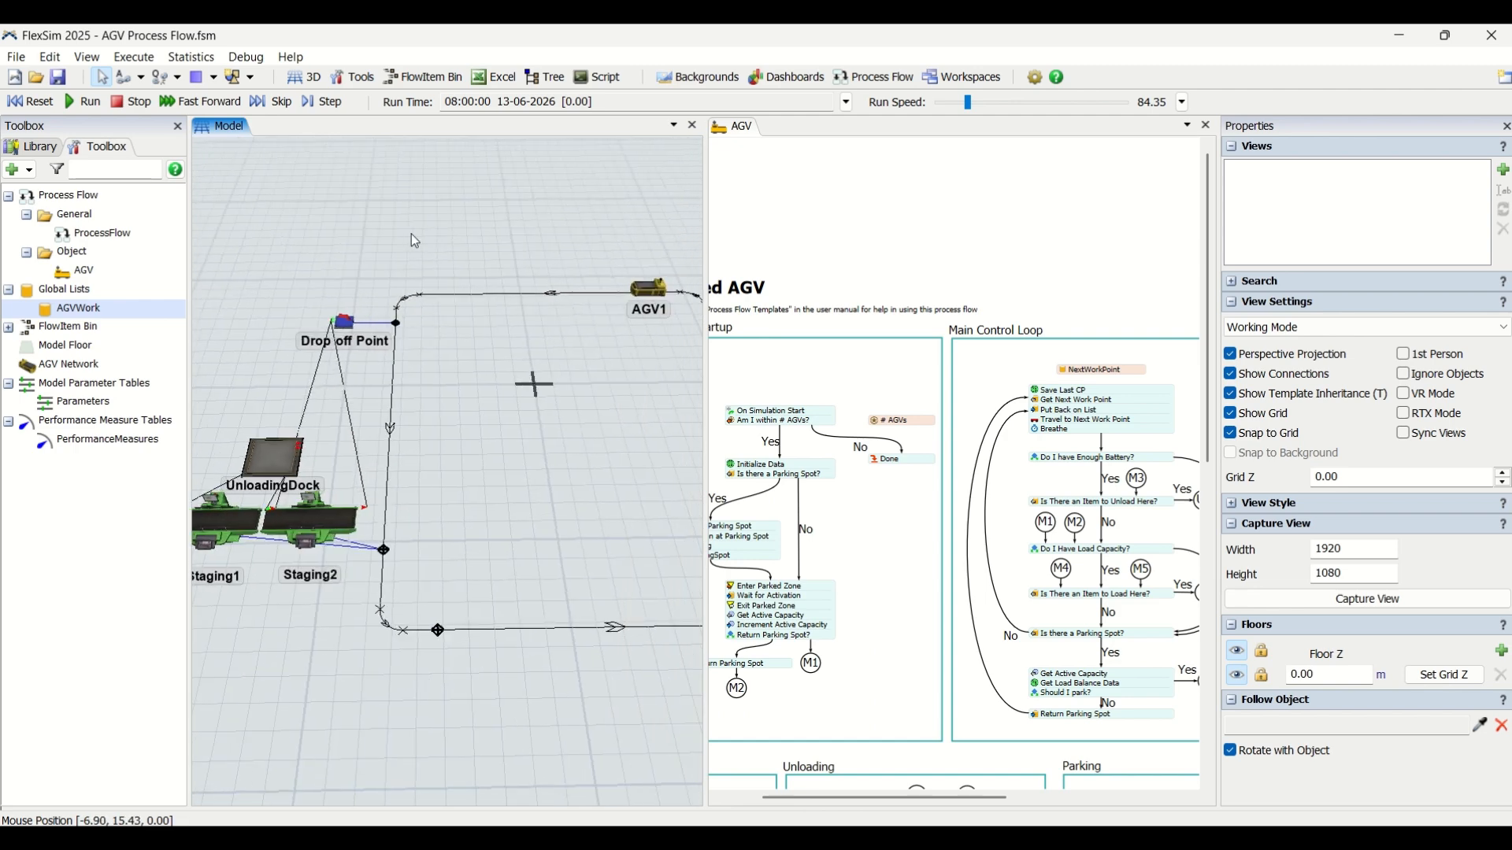
pyautogui.click(29, 101)
pyautogui.click(85, 102)
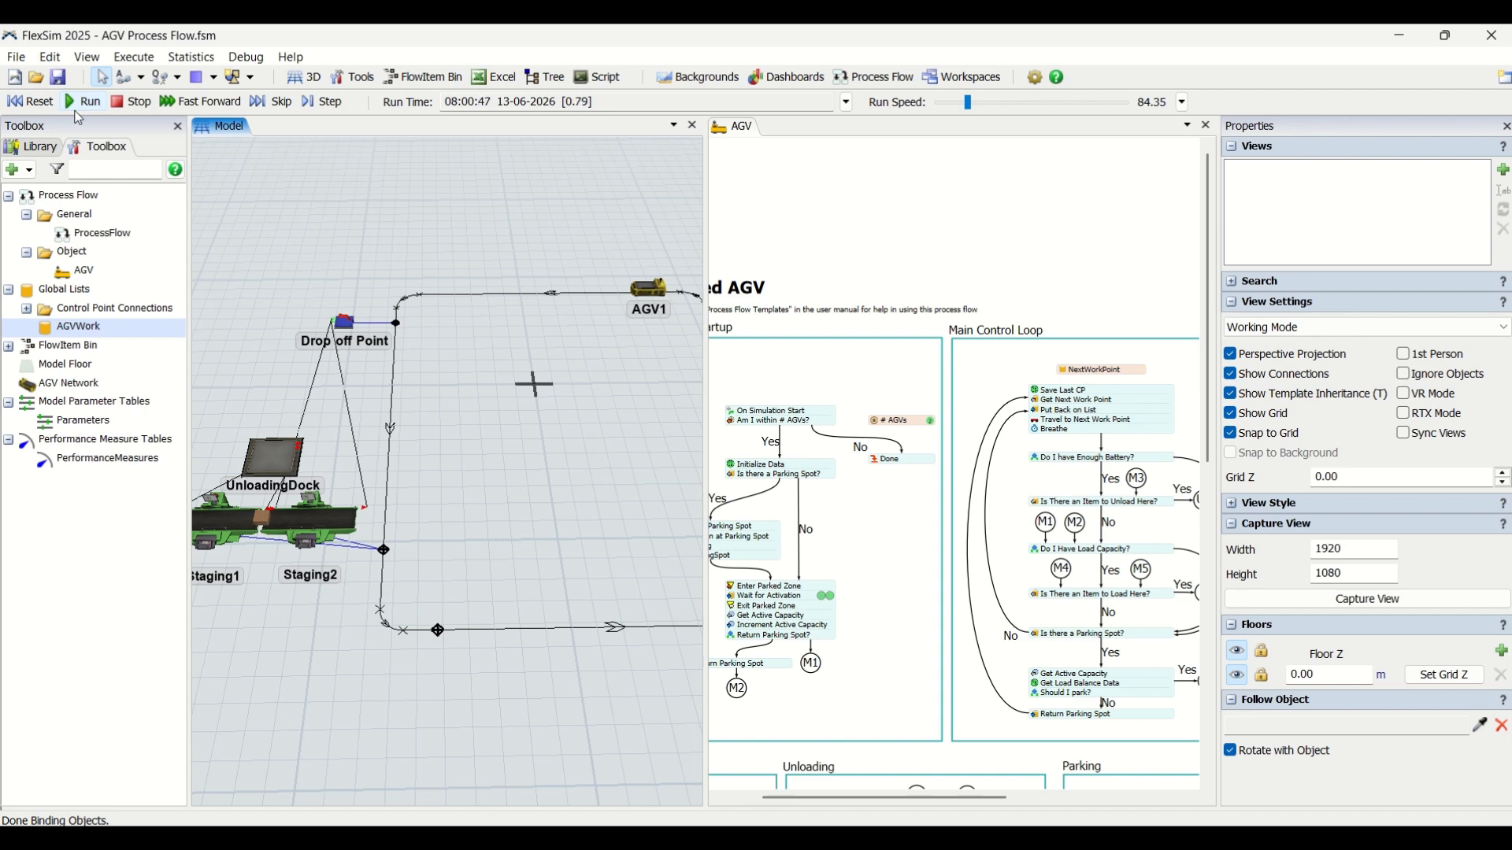
pyautogui.moveTo(967, 102)
pyautogui.mouseDown()
pyautogui.moveTo(981, 107)
pyautogui.moveTo(954, 105)
pyautogui.mouseUp()
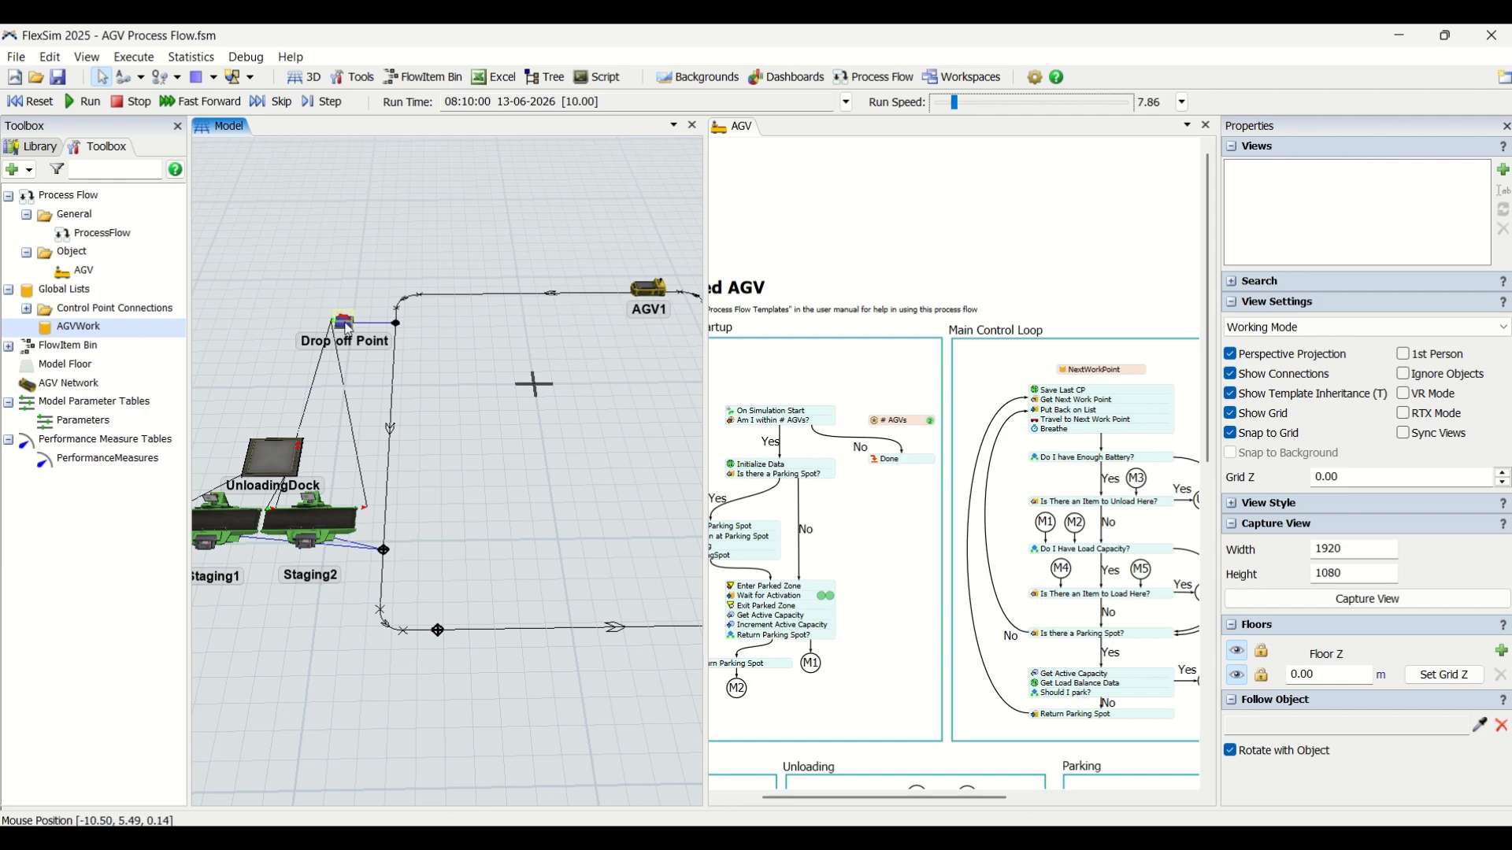
pyautogui.click(30, 101)
# - Move AGV1 and AGV2 off the path loop, clear of the control points they are linked to
pyautogui.scroll(-2, 480, 272)
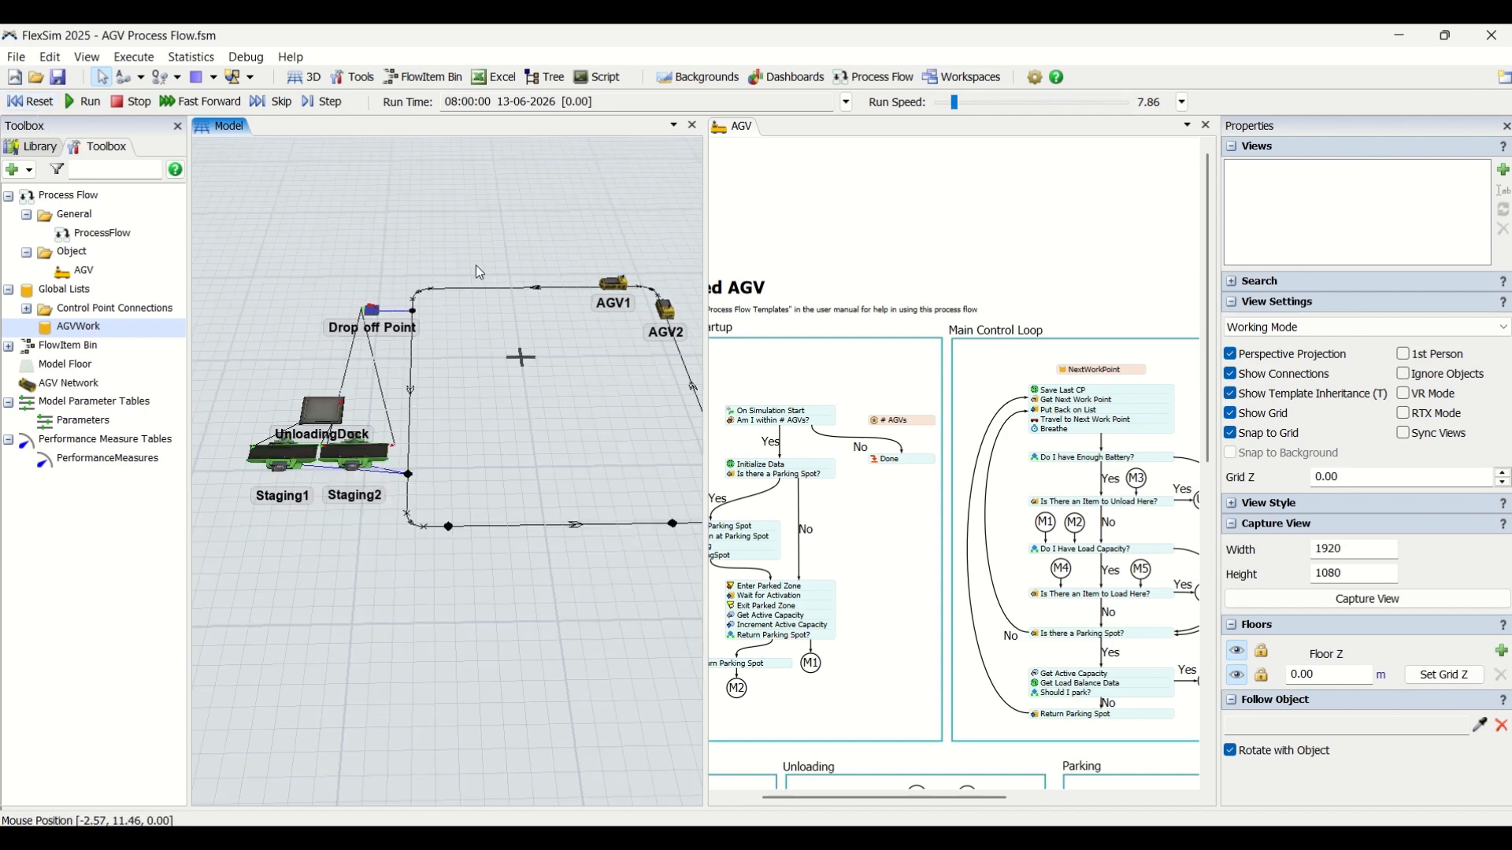
pyautogui.moveTo(516, 244); pyautogui.dragTo(486, 245)
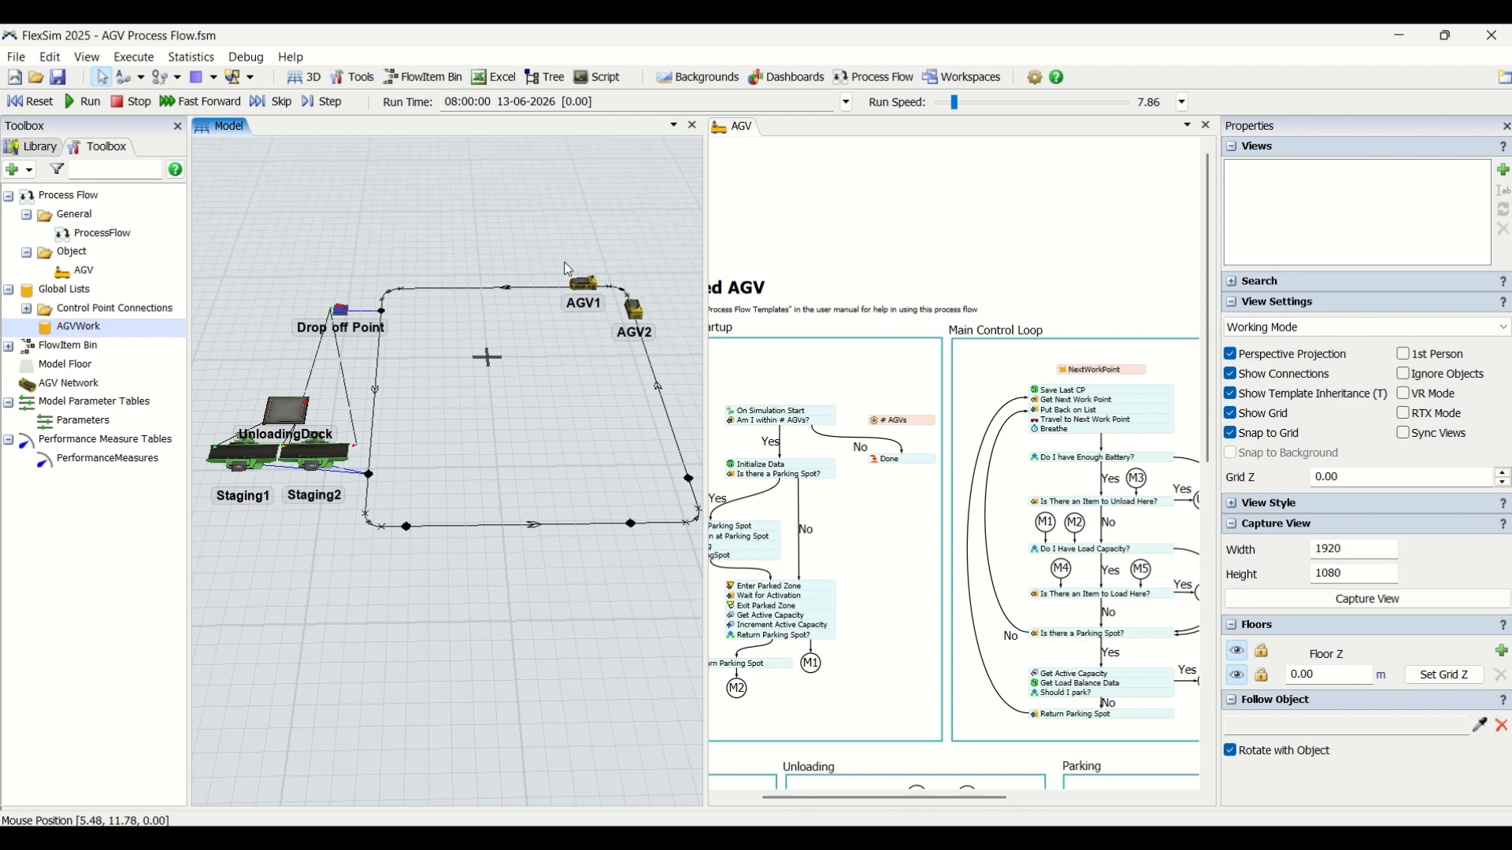
pyautogui.click(583, 282)
pyautogui.moveTo(564, 217); pyautogui.dragTo(567, 214)
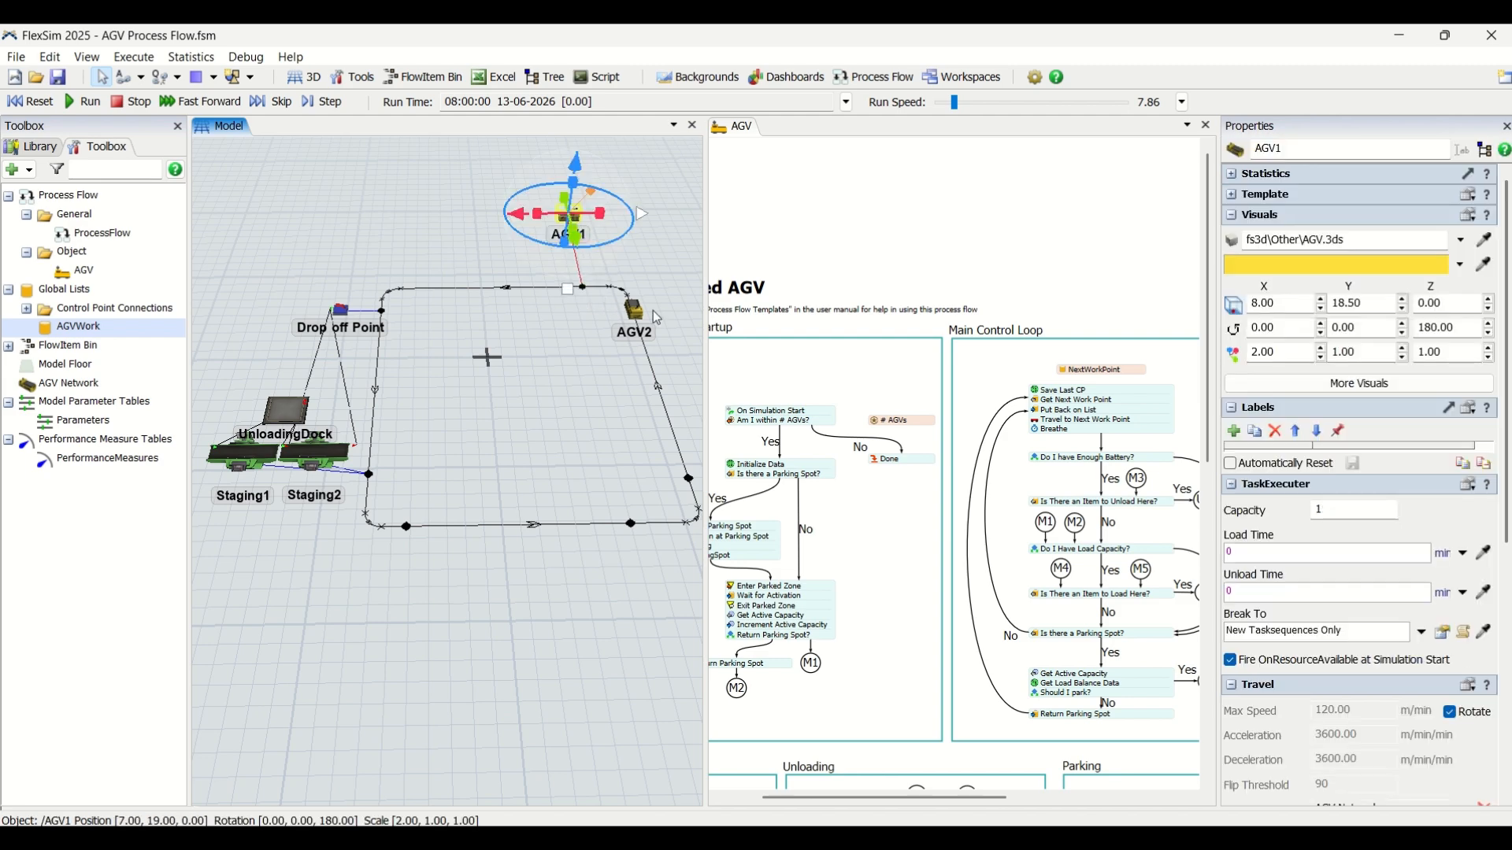
pyautogui.moveTo(634, 309); pyautogui.dragTo(695, 283)
pyautogui.click(582, 324)
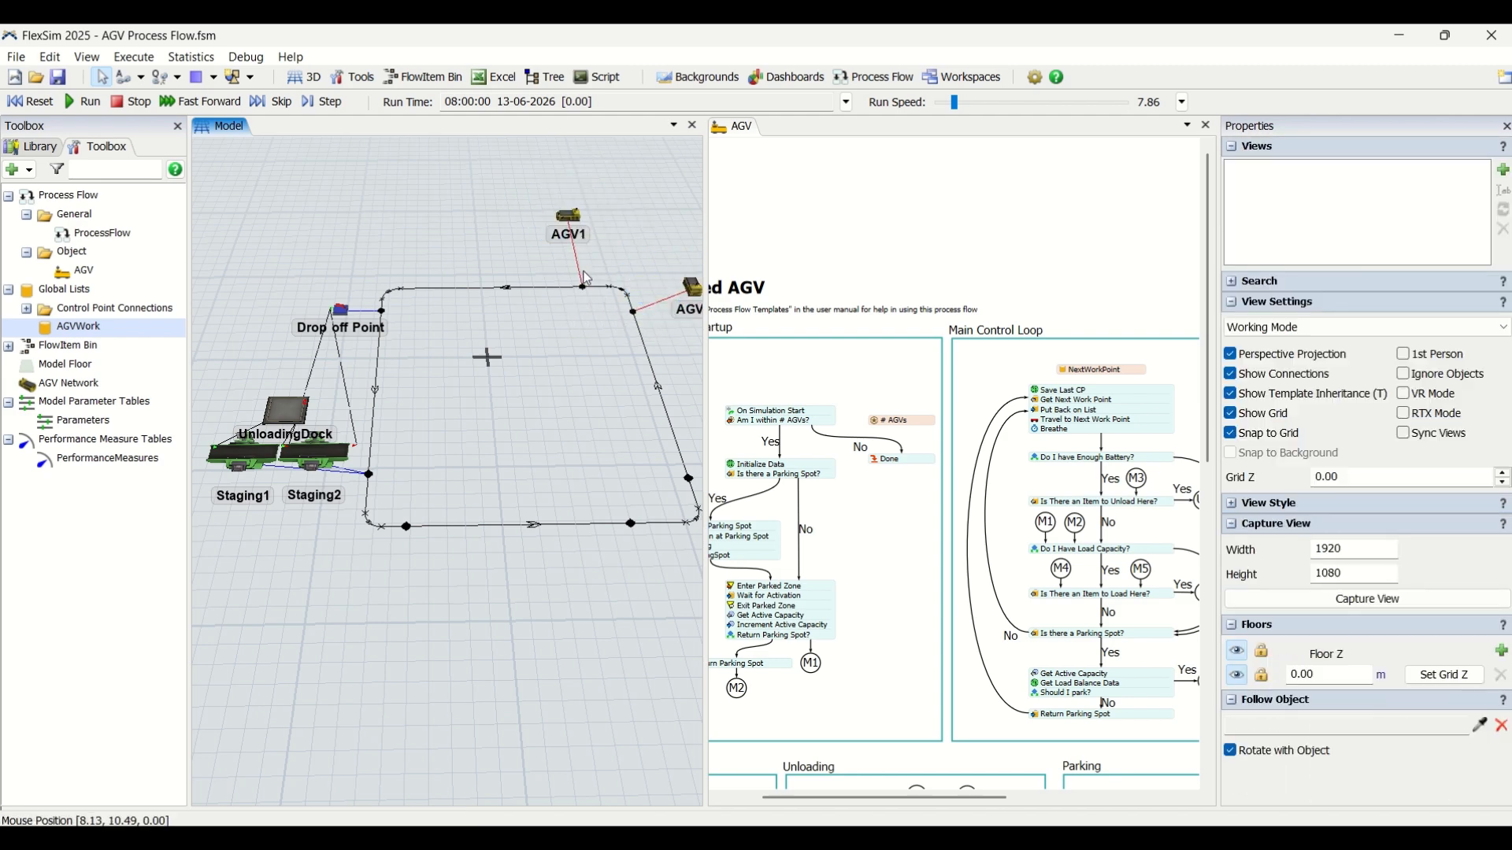
# - Connect AGV1's control point to the Drop off Point's control point as a DropoffPoints connection
pyautogui.click(584, 288)
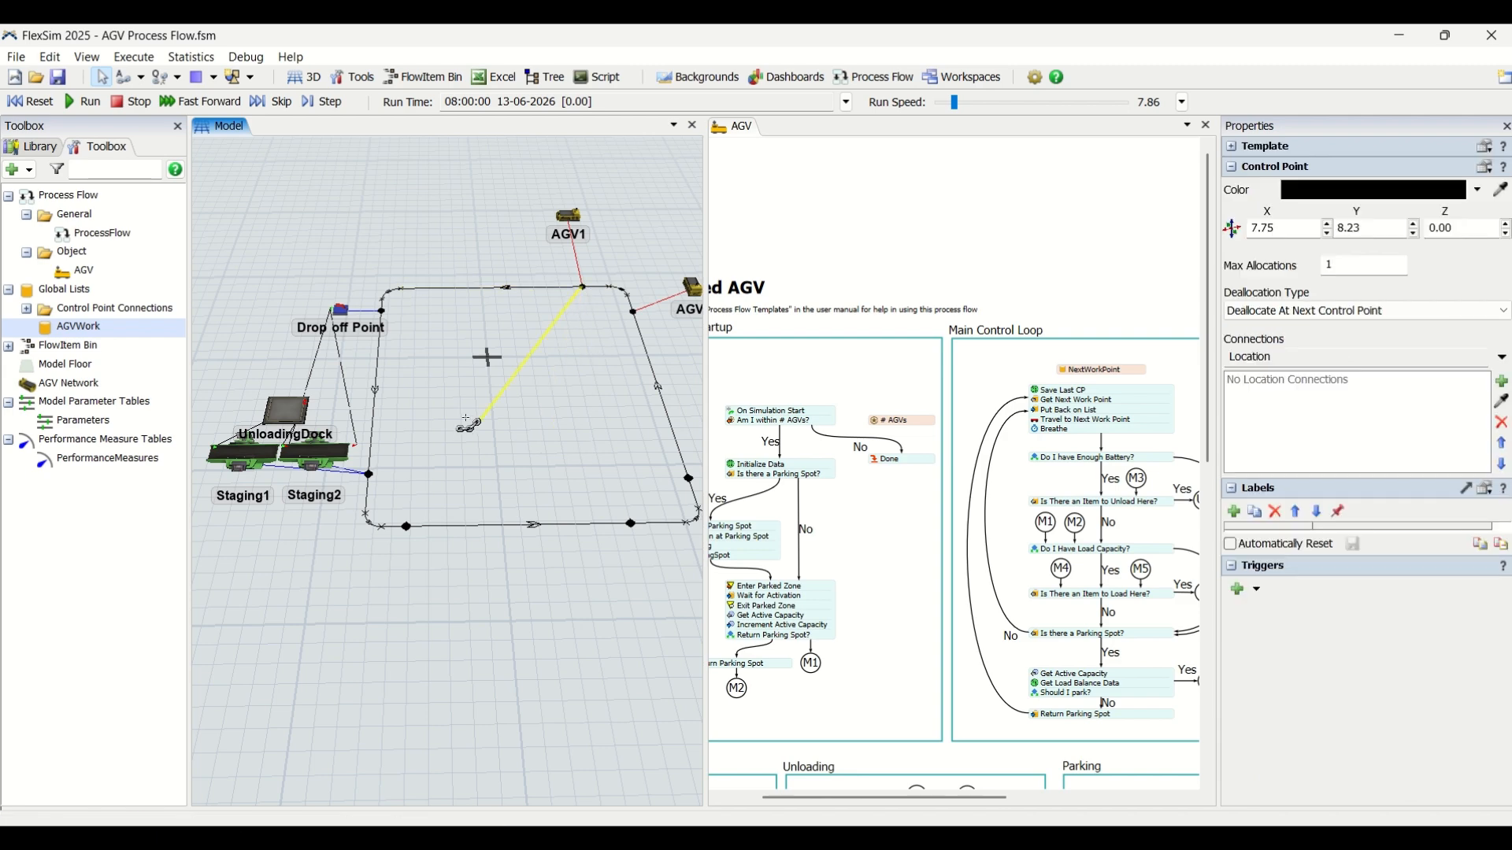
pyautogui.click(384, 314)
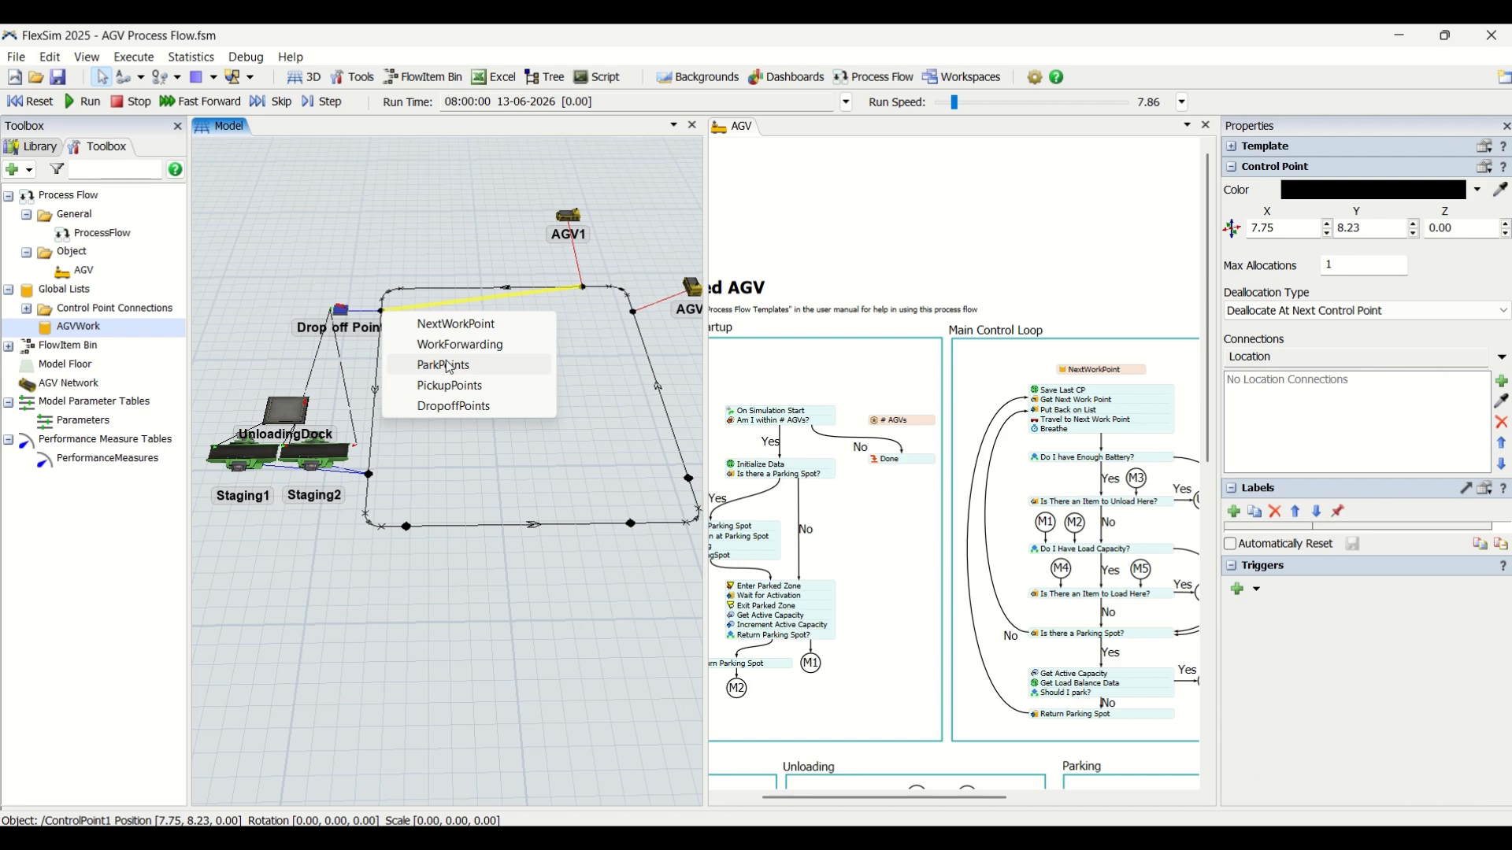
pyautogui.click(492, 407)
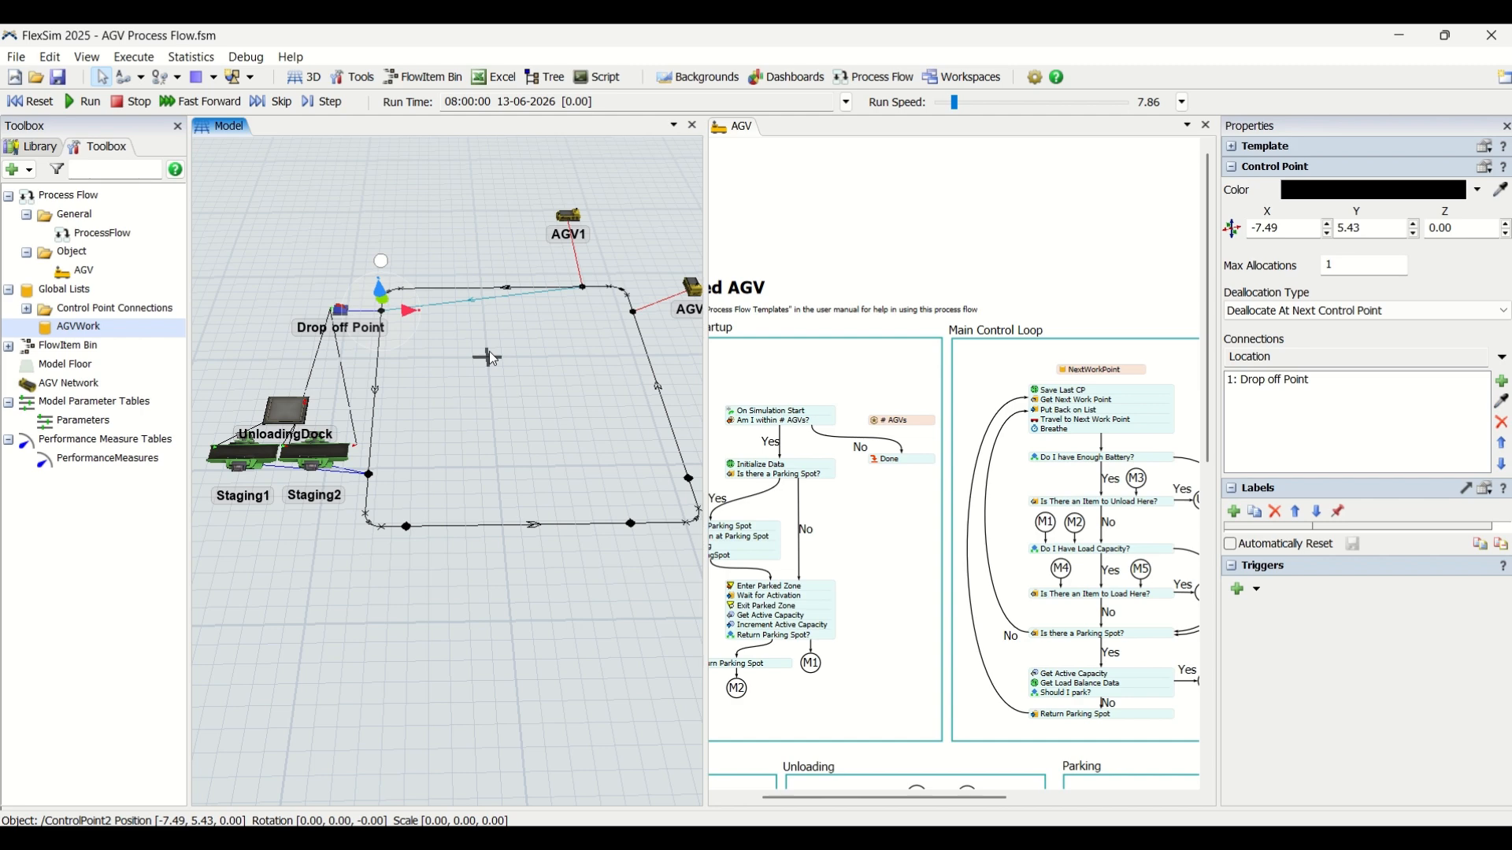
# - Delete the DropoffPoints connection between AGV1's control point and the Drop off Point's control point
pyautogui.click(474, 342)
pyautogui.scroll(5, 465, 311)
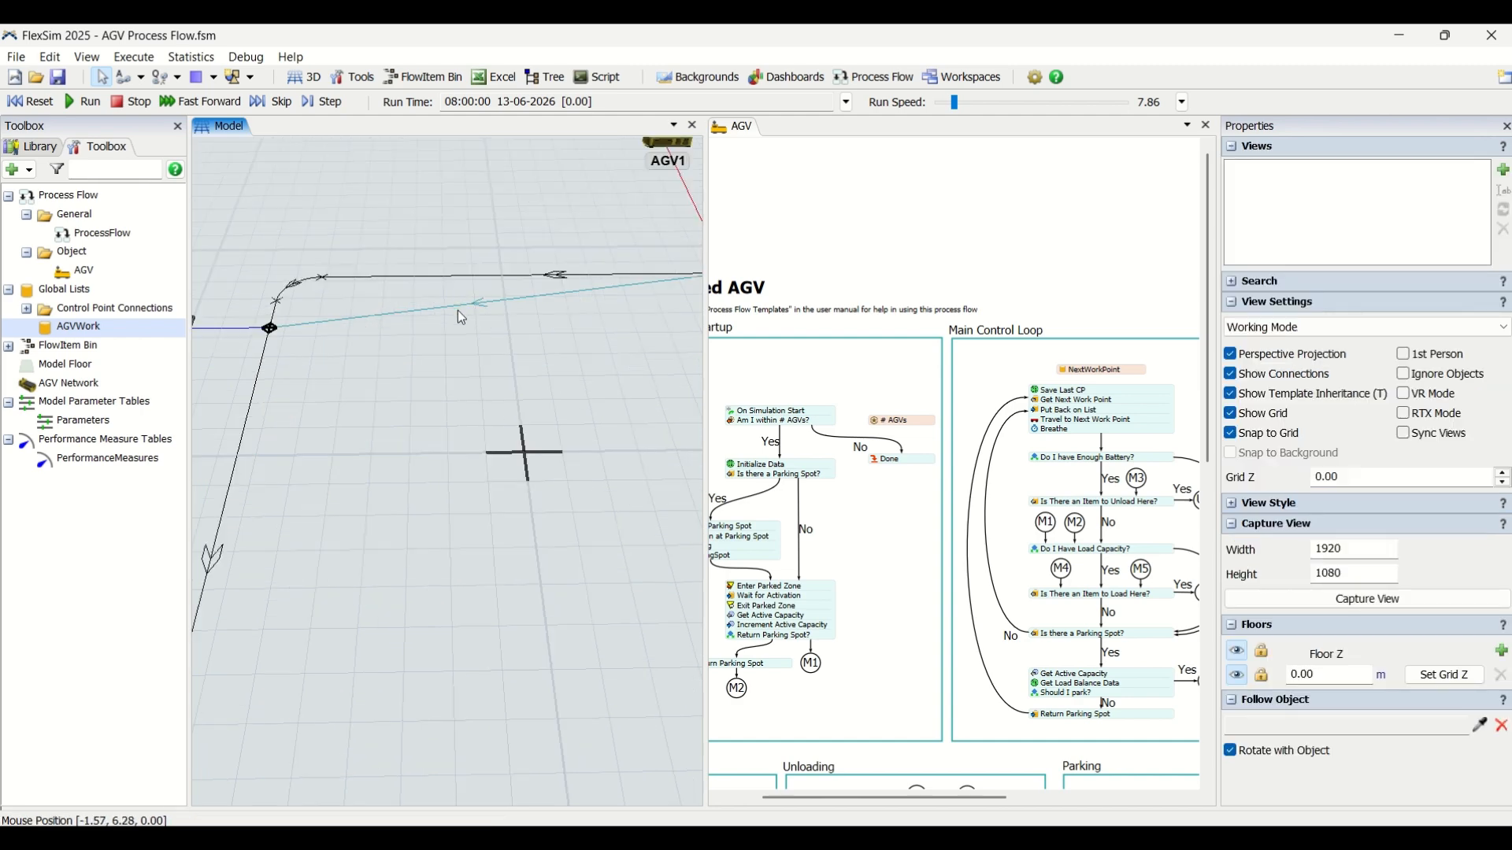
pyautogui.click(457, 307)
pyautogui.press('Delete')
pyautogui.scroll(-5, 485, 410)
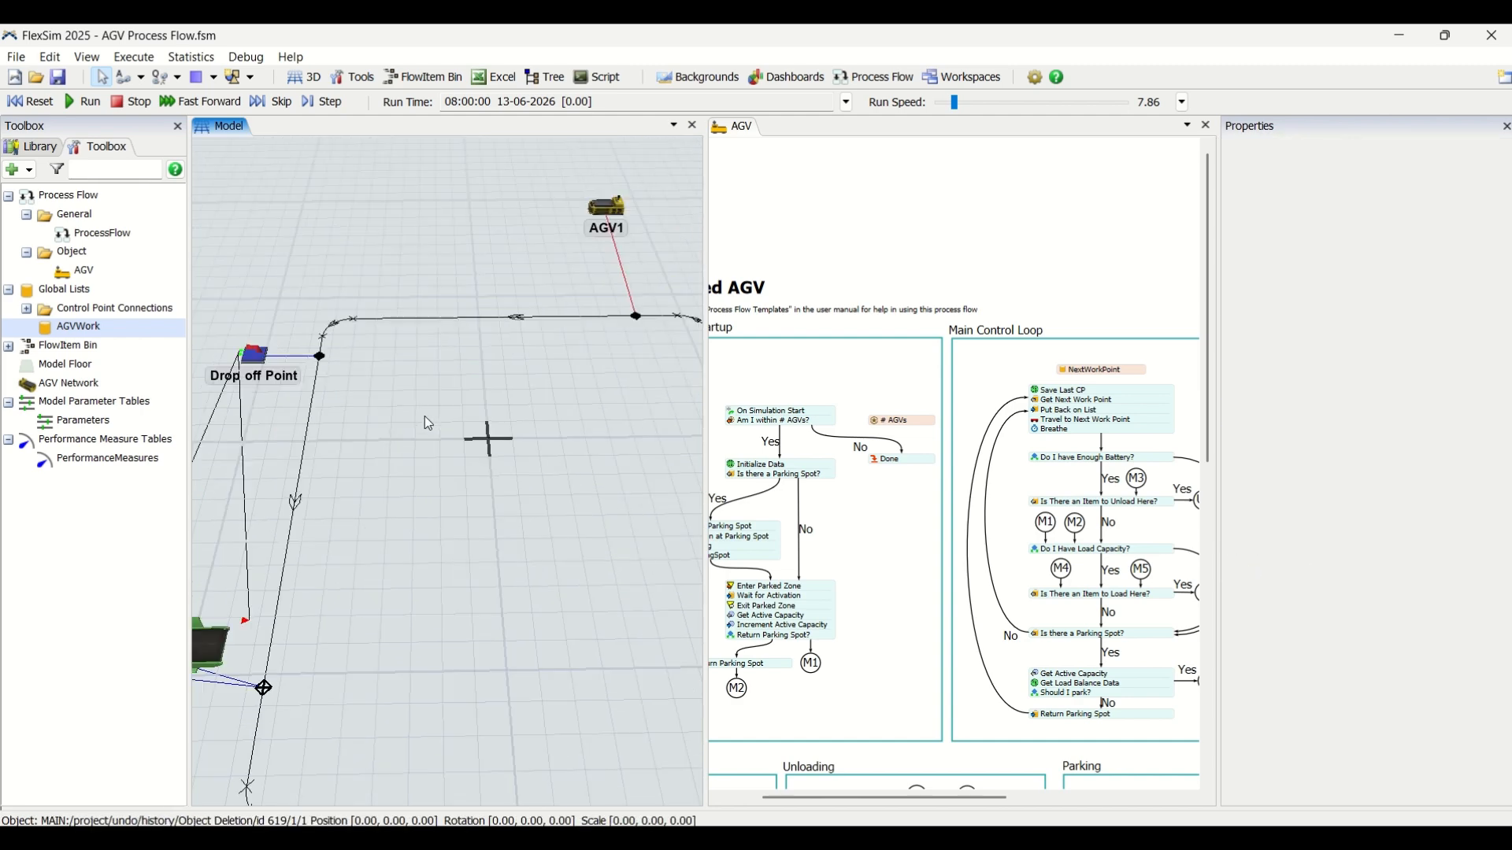
# - Connect the staging conveyors' control point to the first control point on the lower path as a PickupPoints connection
pyautogui.scroll(4, 473, 388)
pyautogui.moveTo(470, 391); pyautogui.dragTo(467, 404, button='right')
pyautogui.scroll(-3, 470, 402)
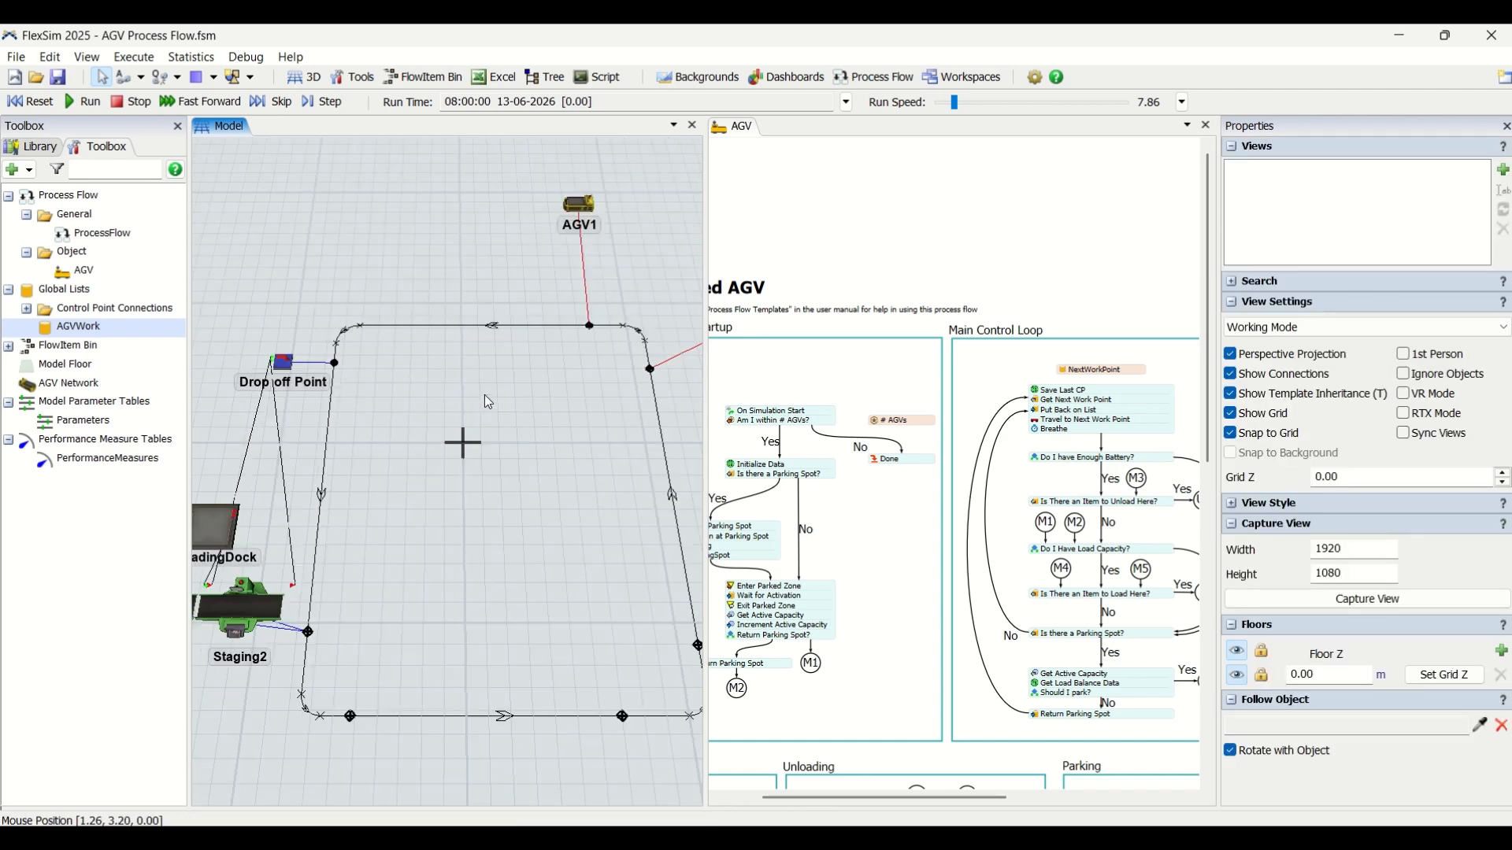
pyautogui.click(309, 632)
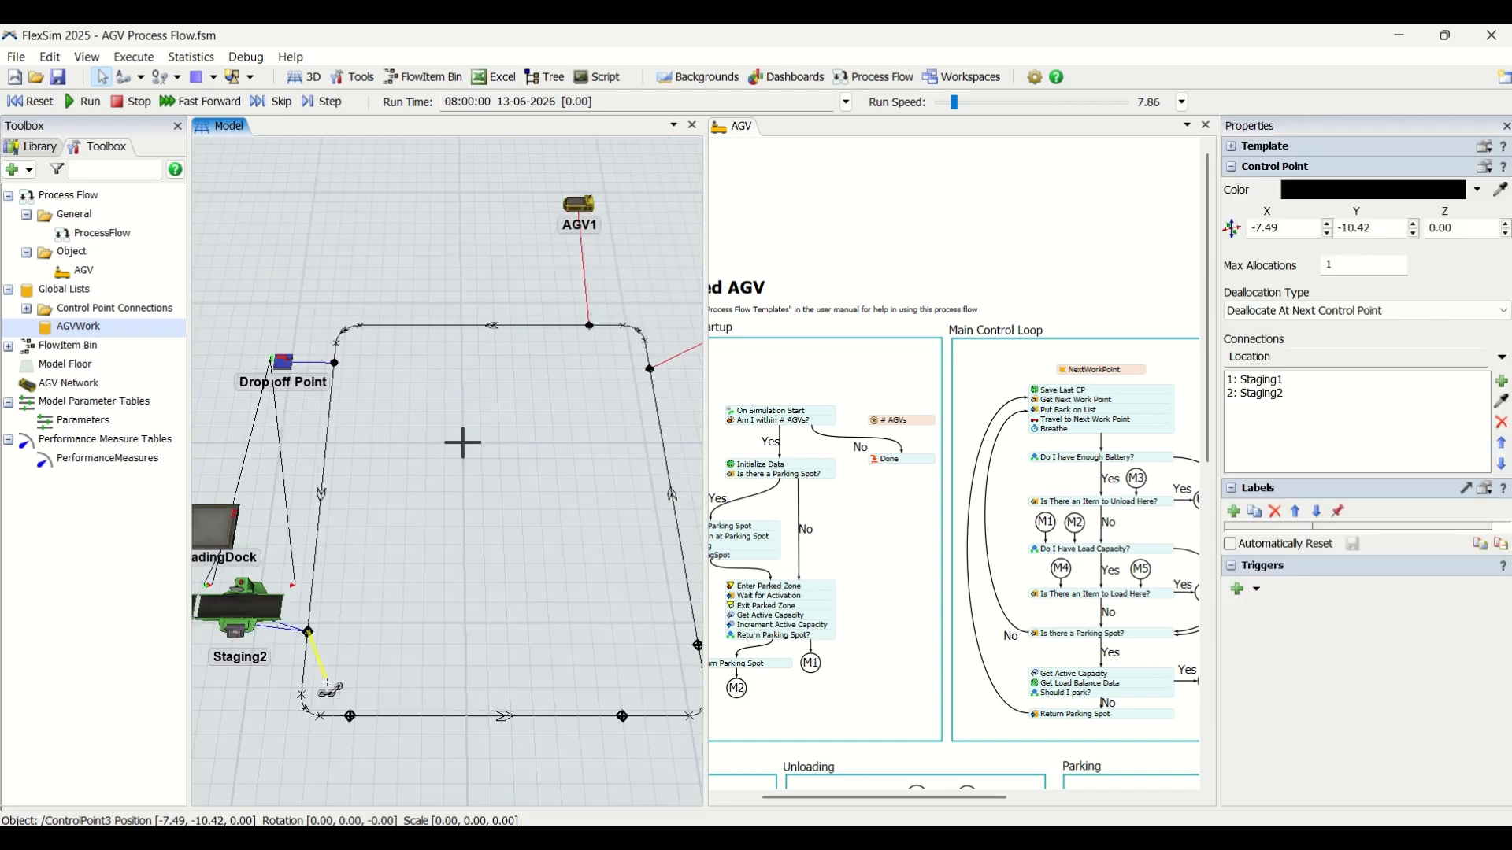
pyautogui.click(350, 717)
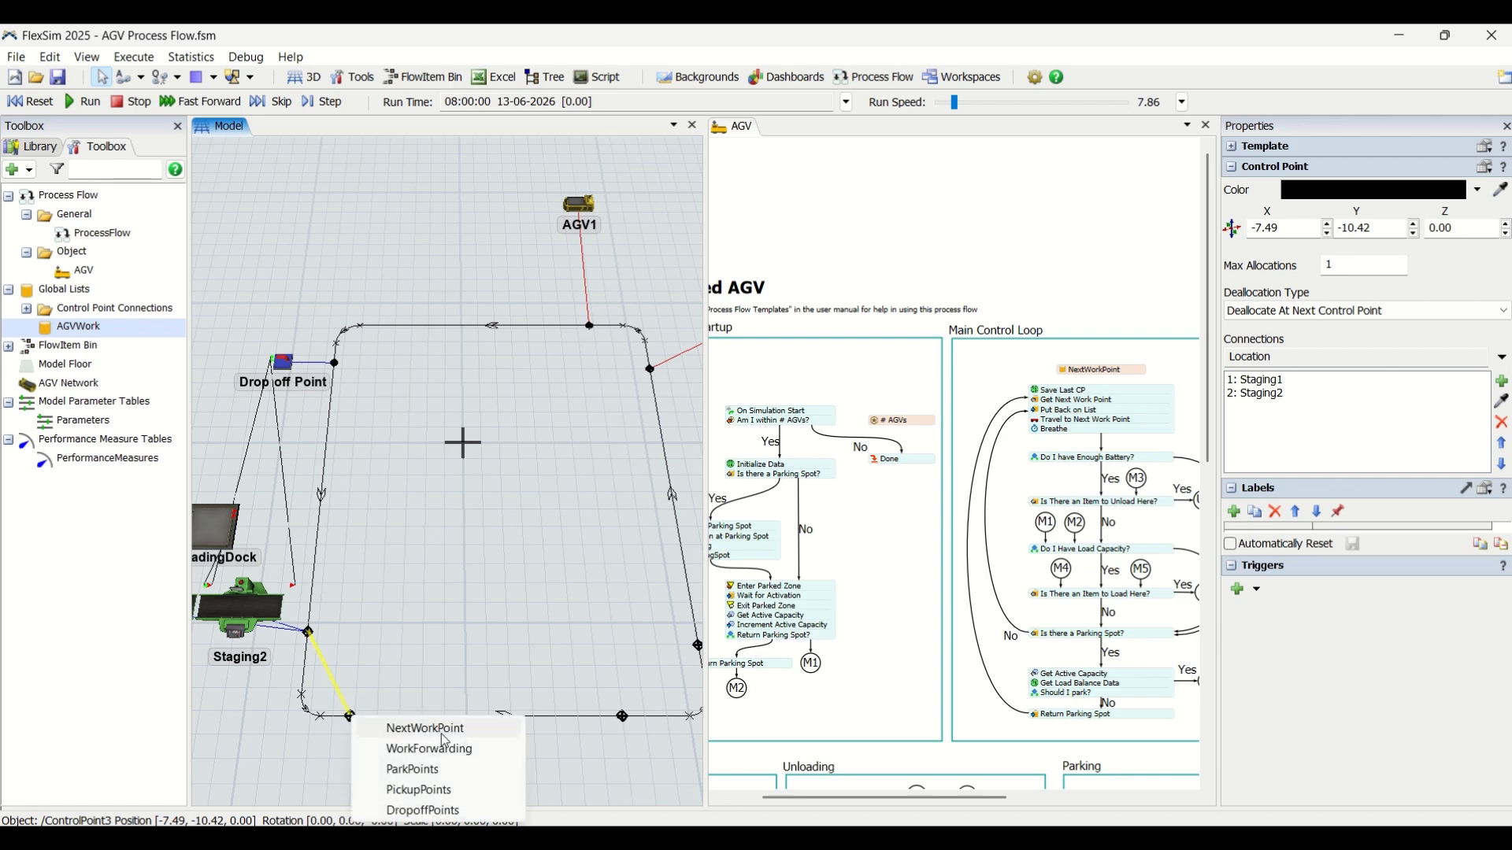
pyautogui.click(450, 791)
# - Delete the PickupPoints connection leading from the staging conveyors' control point
pyautogui.click(346, 679)
pyautogui.click(332, 686)
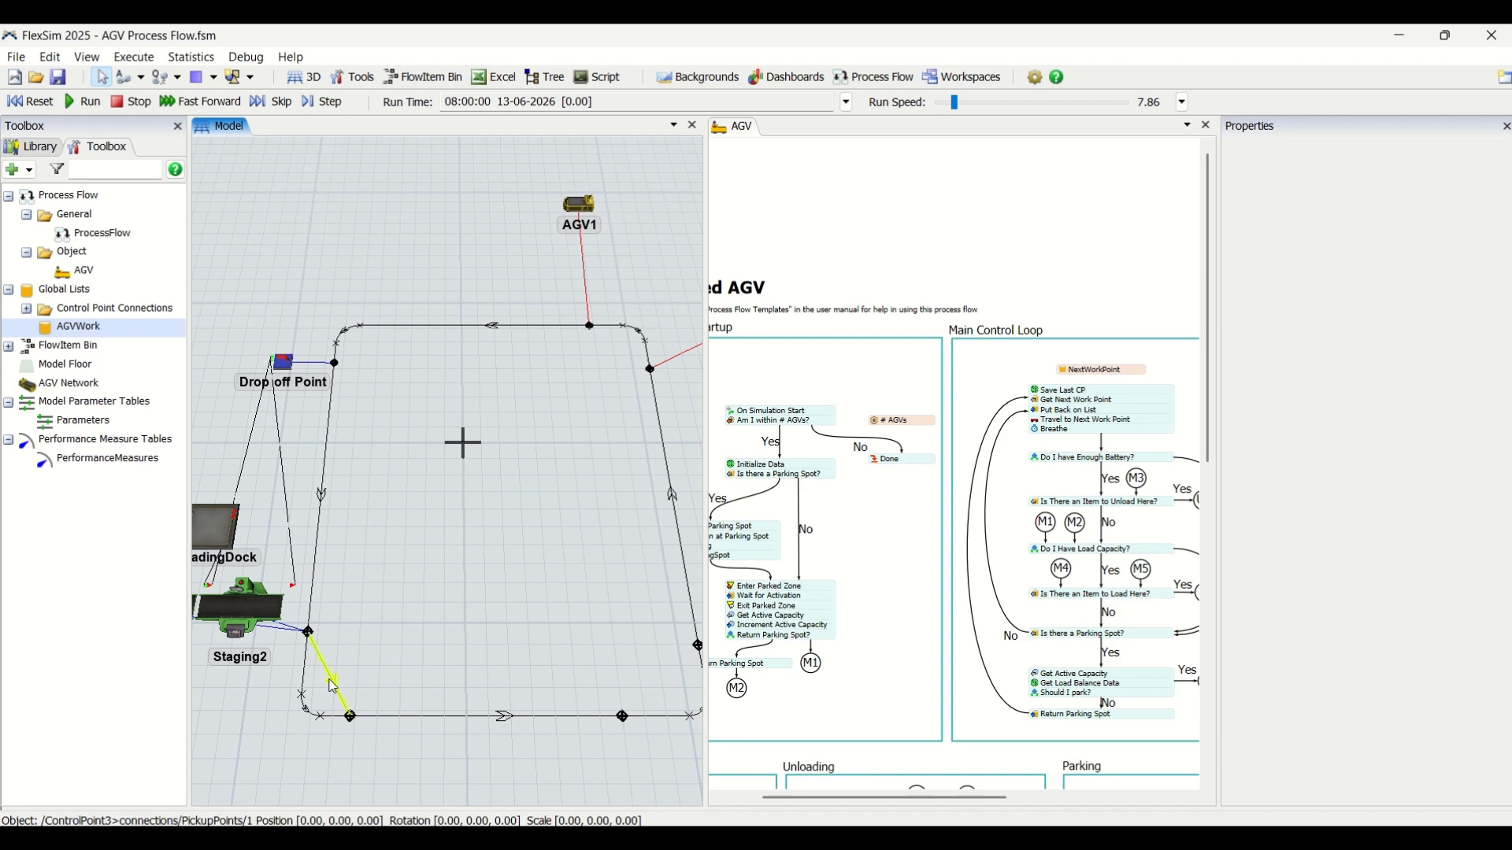
pyautogui.press('Delete')
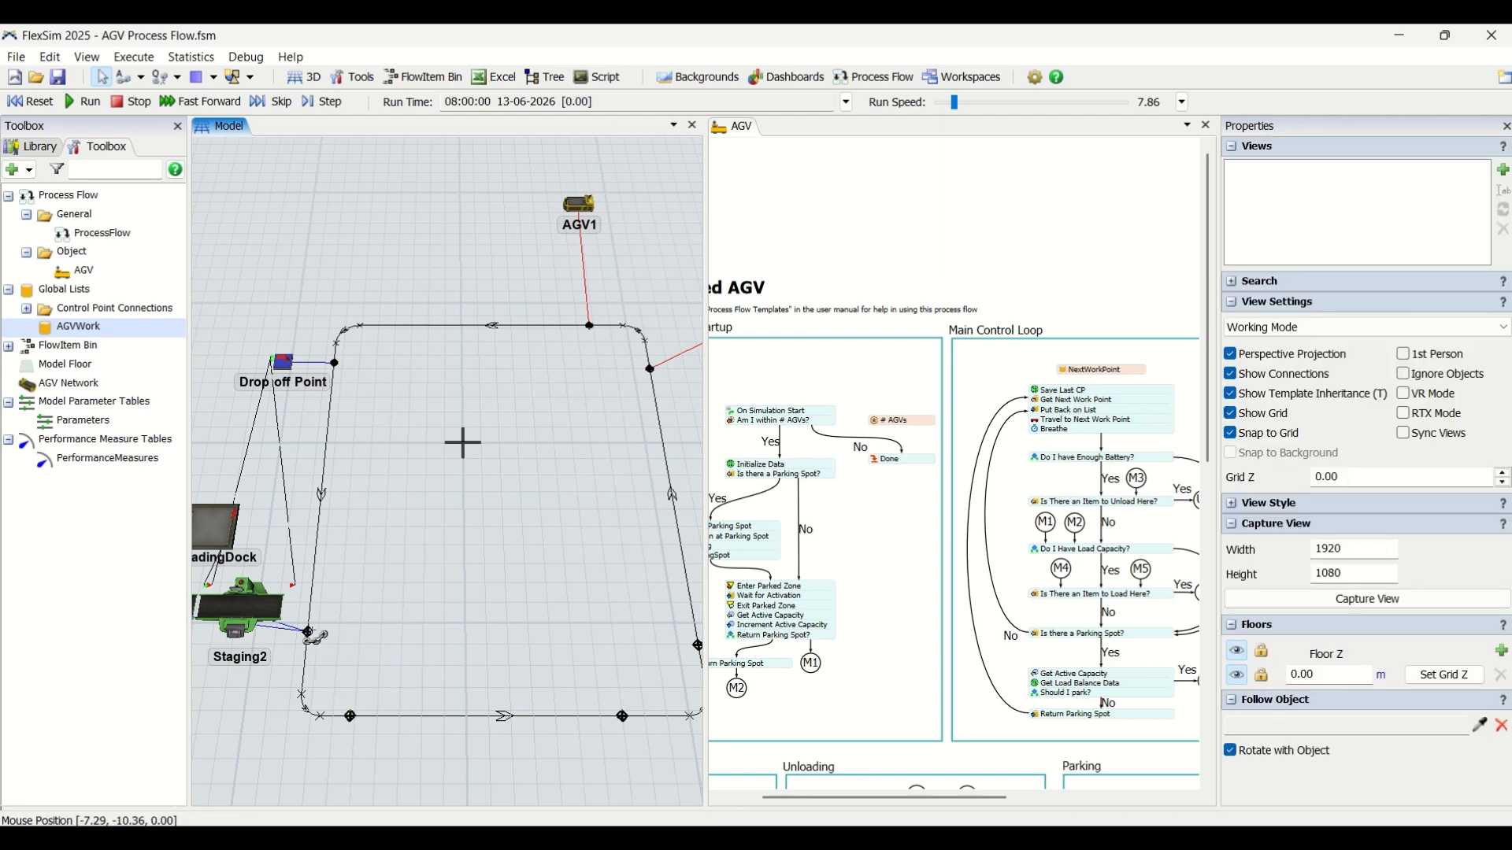
# - Connect the staging conveyors' control point to the first control point on the lower path as a NextWorkPoint connection
pyautogui.moveTo(313, 635); pyautogui.dragTo(350, 717)
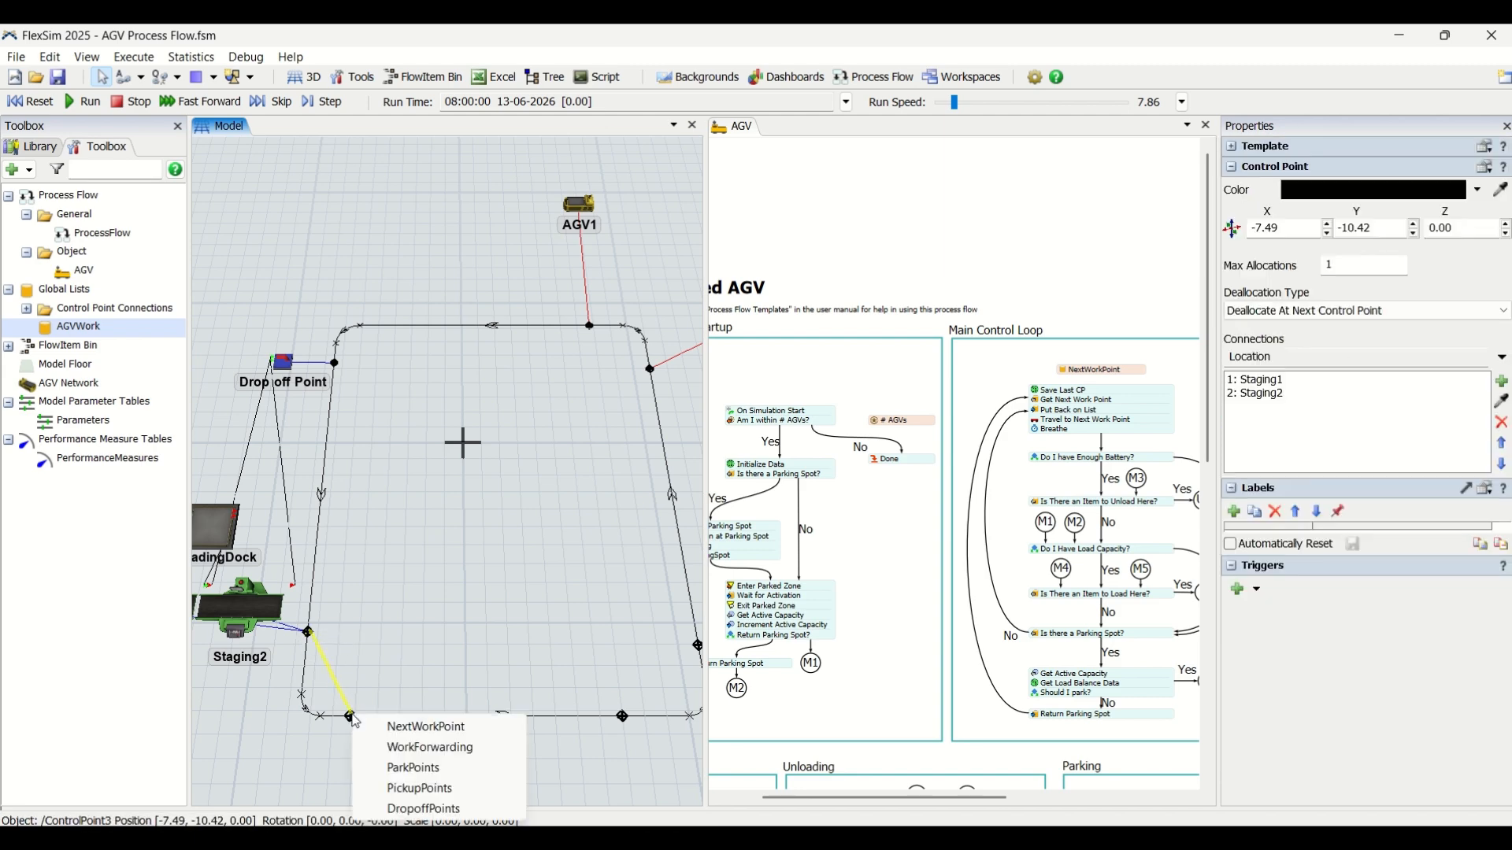
pyautogui.click(385, 732)
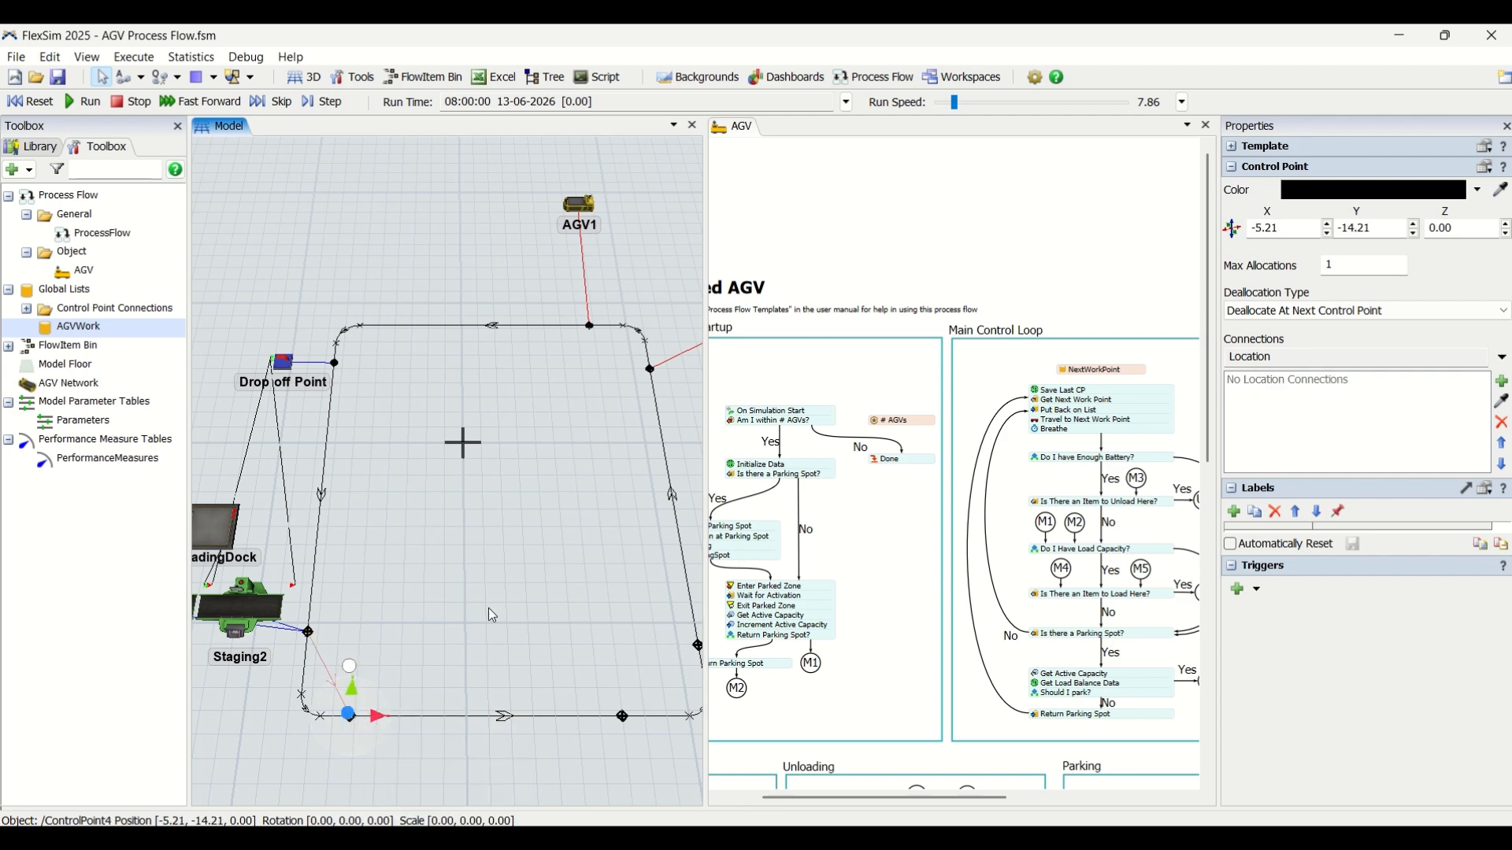
pyautogui.click(482, 561)
# - Connect the first control point on the lower path to the second lower control point as a NextWorkPoint connection
pyautogui.click(351, 717)
pyautogui.moveTo(362, 719); pyautogui.dragTo(622, 717)
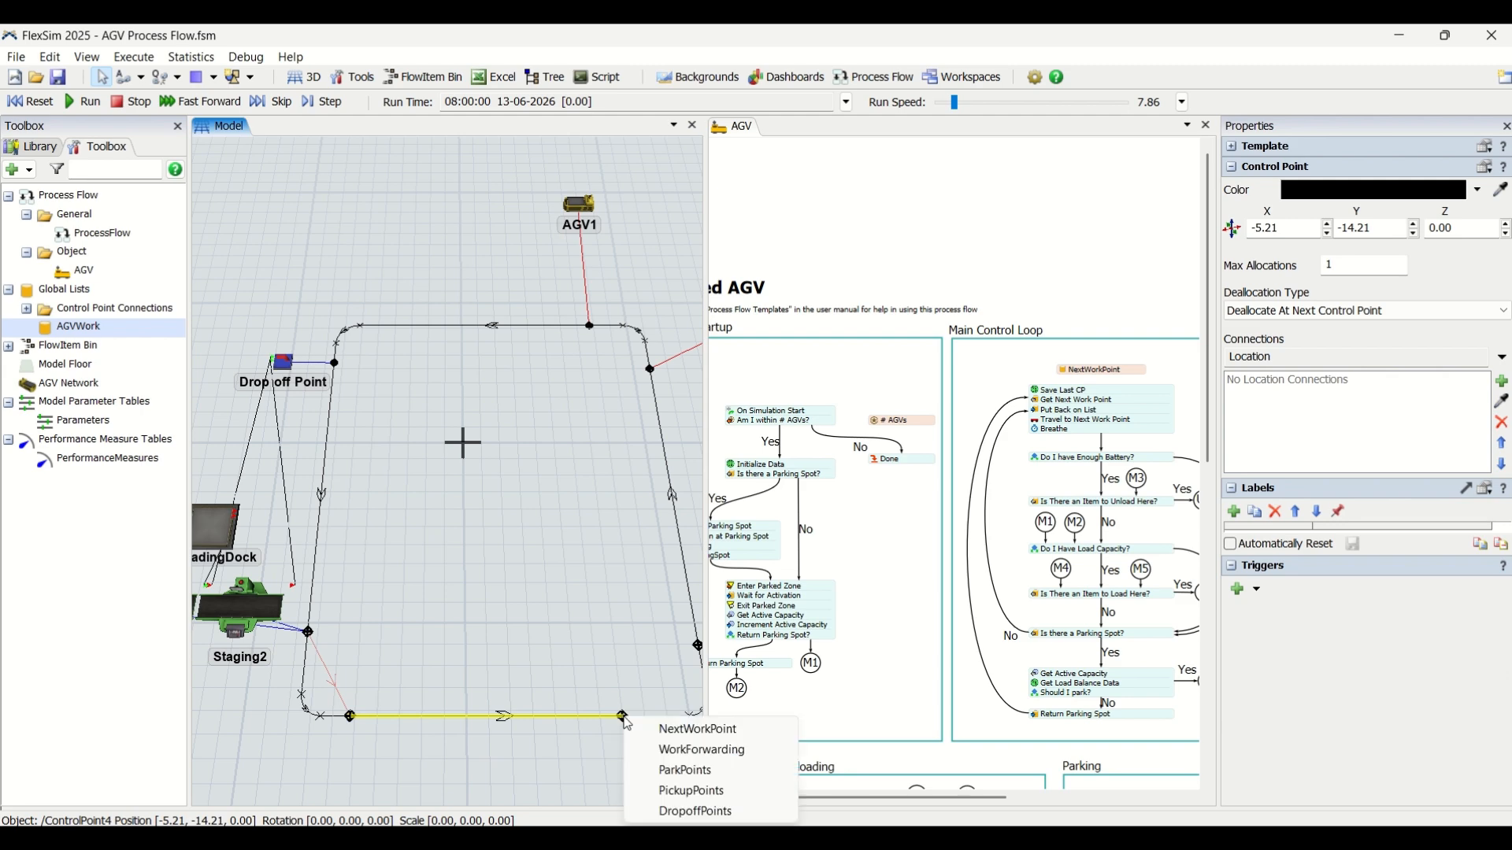
pyautogui.click(687, 736)
pyautogui.click(625, 736)
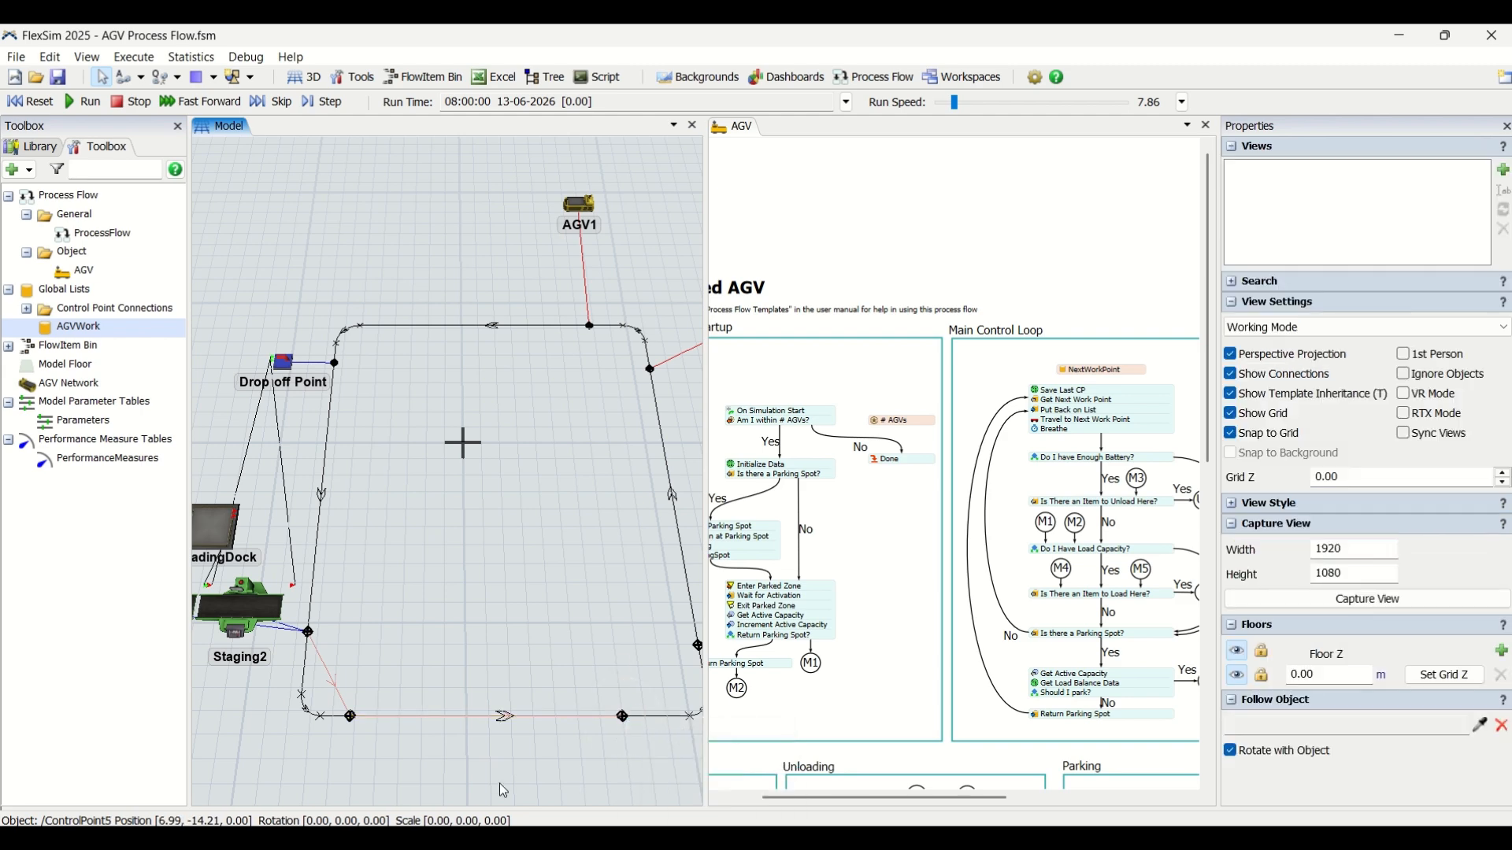
# - Chain NextWorkPoint connections from the second lower control point through the one beyond the corner to AGV2's control point
pyautogui.moveTo(624, 718)
pyautogui.mouseDown()
pyautogui.moveTo(698, 648)
pyautogui.moveTo(565, 662)
pyautogui.moveTo(641, 669)
pyautogui.moveTo(607, 385)
pyautogui.mouseUp()
pyautogui.click(716, 658)
pyautogui.click(582, 644)
pyautogui.press('a')
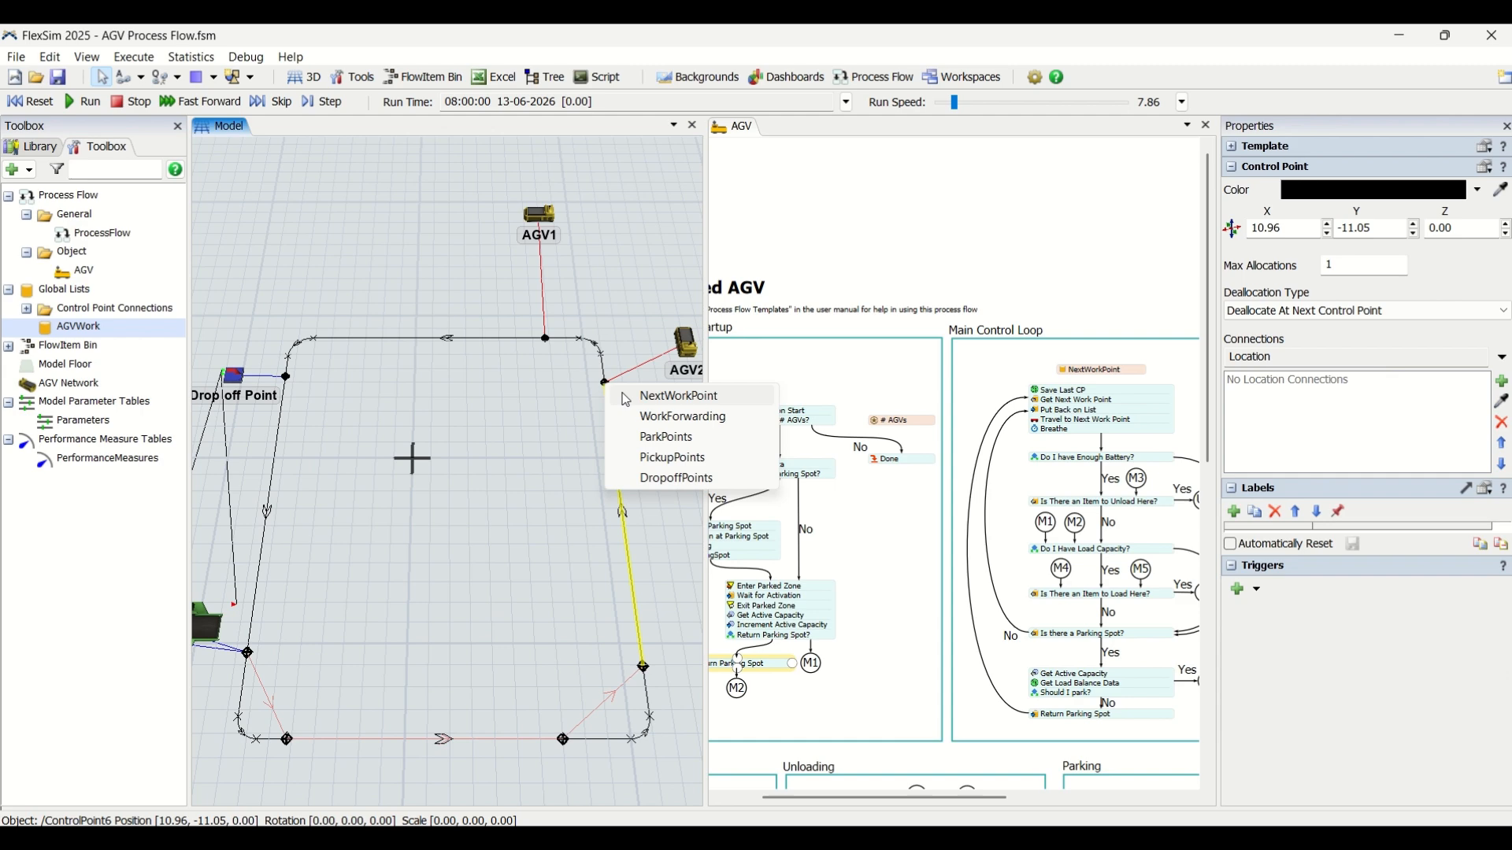
pyautogui.click(616, 395)
pyautogui.click(611, 391)
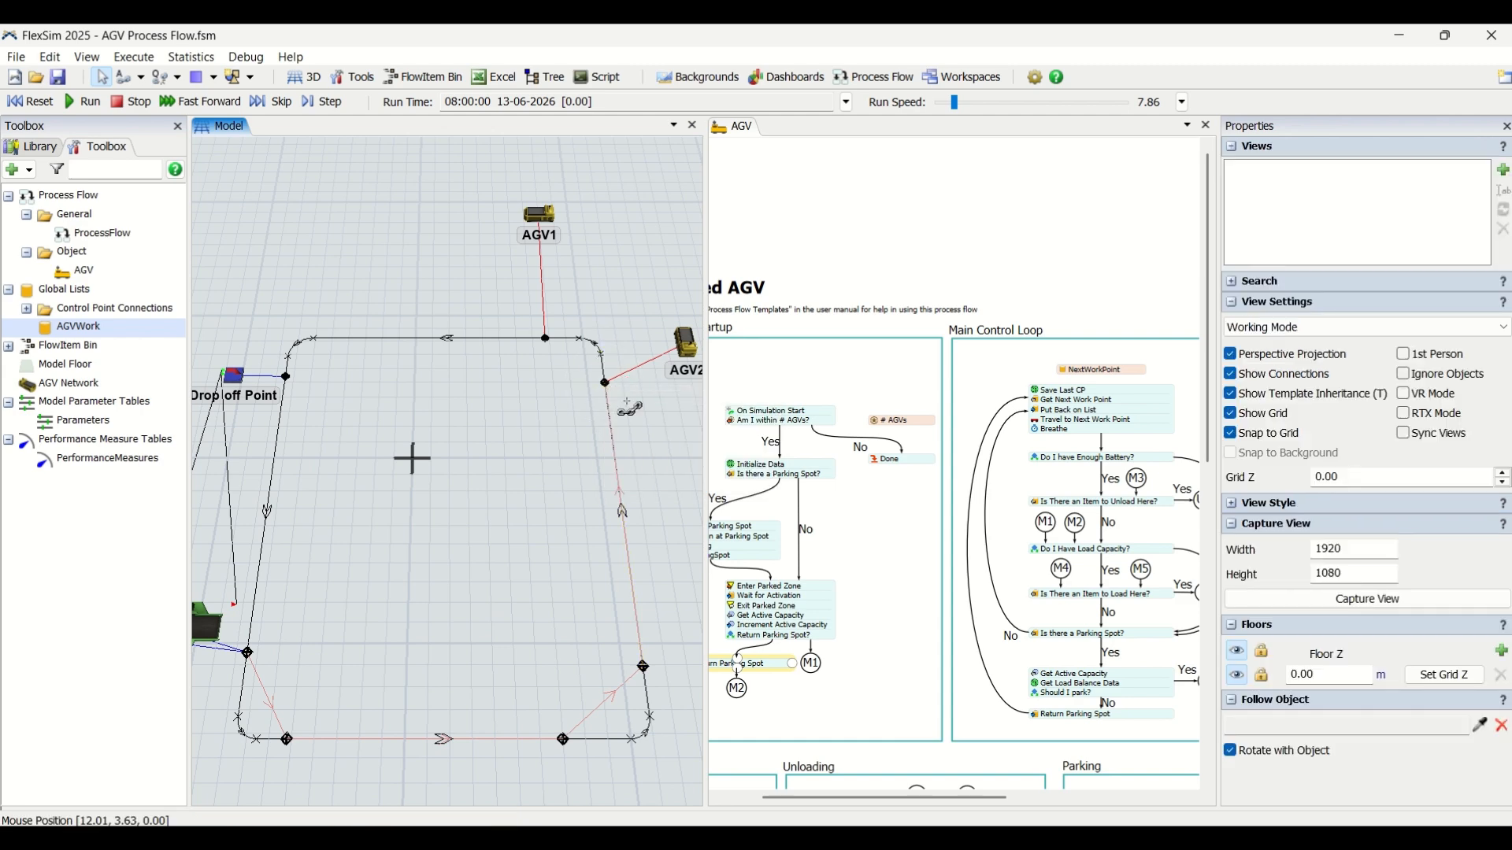
# - Chain NextWorkPoint connections from AGV2's control point through AGV1's control point to the Drop off Point's control point
pyautogui.moveTo(606, 387); pyautogui.dragTo(286, 378)
pyautogui.click(583, 352)
pyautogui.click(537, 384)
pyautogui.press('a')
pyautogui.click(545, 340)
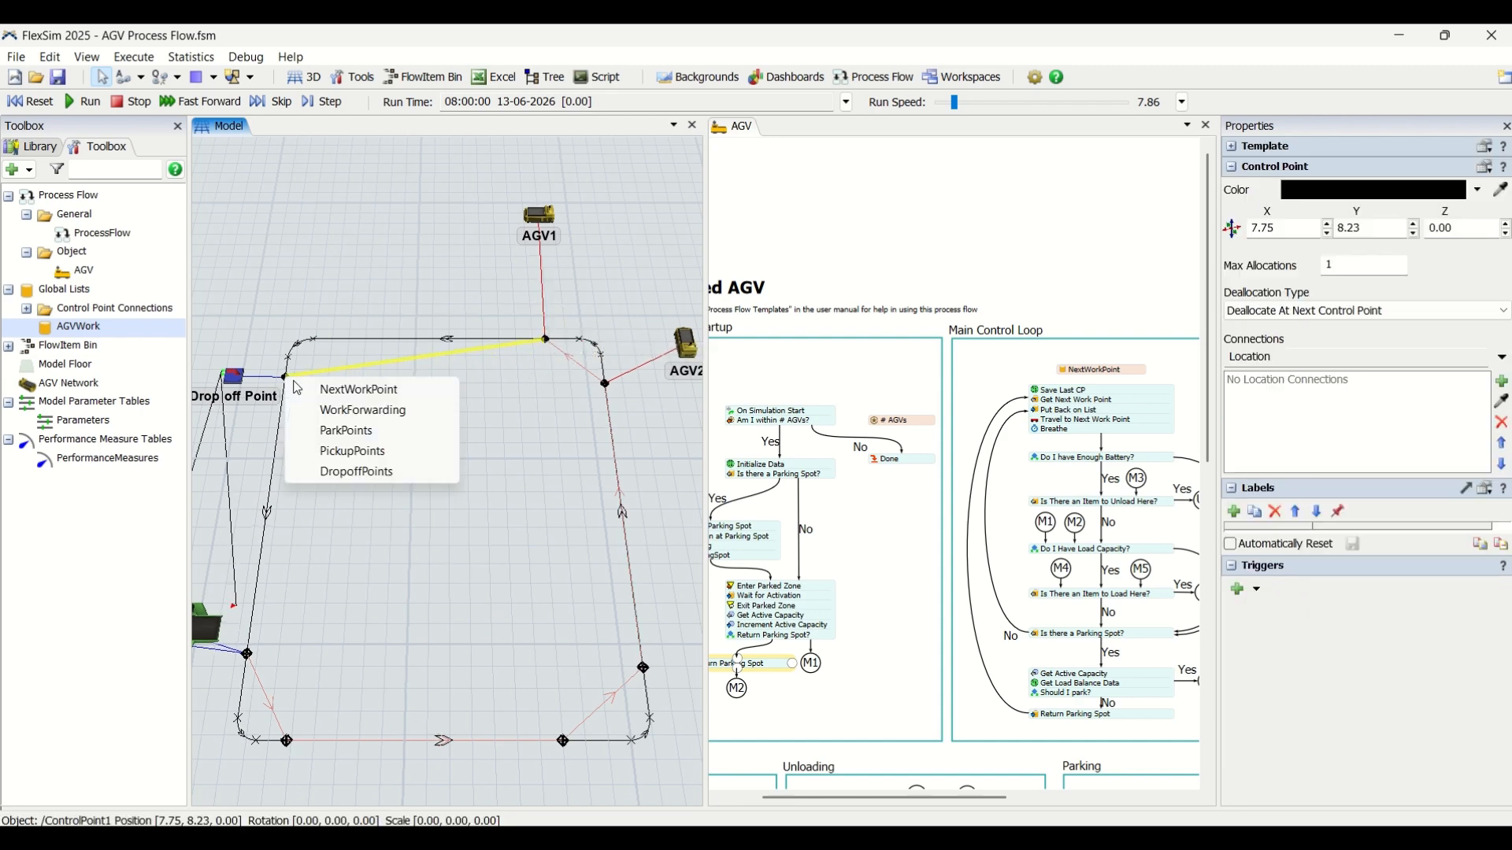
pyautogui.click(327, 386)
# - Connect the Drop off Point's control point to the staging control point as a NextWorkPoint connection, closing the loop
pyautogui.click(287, 378)
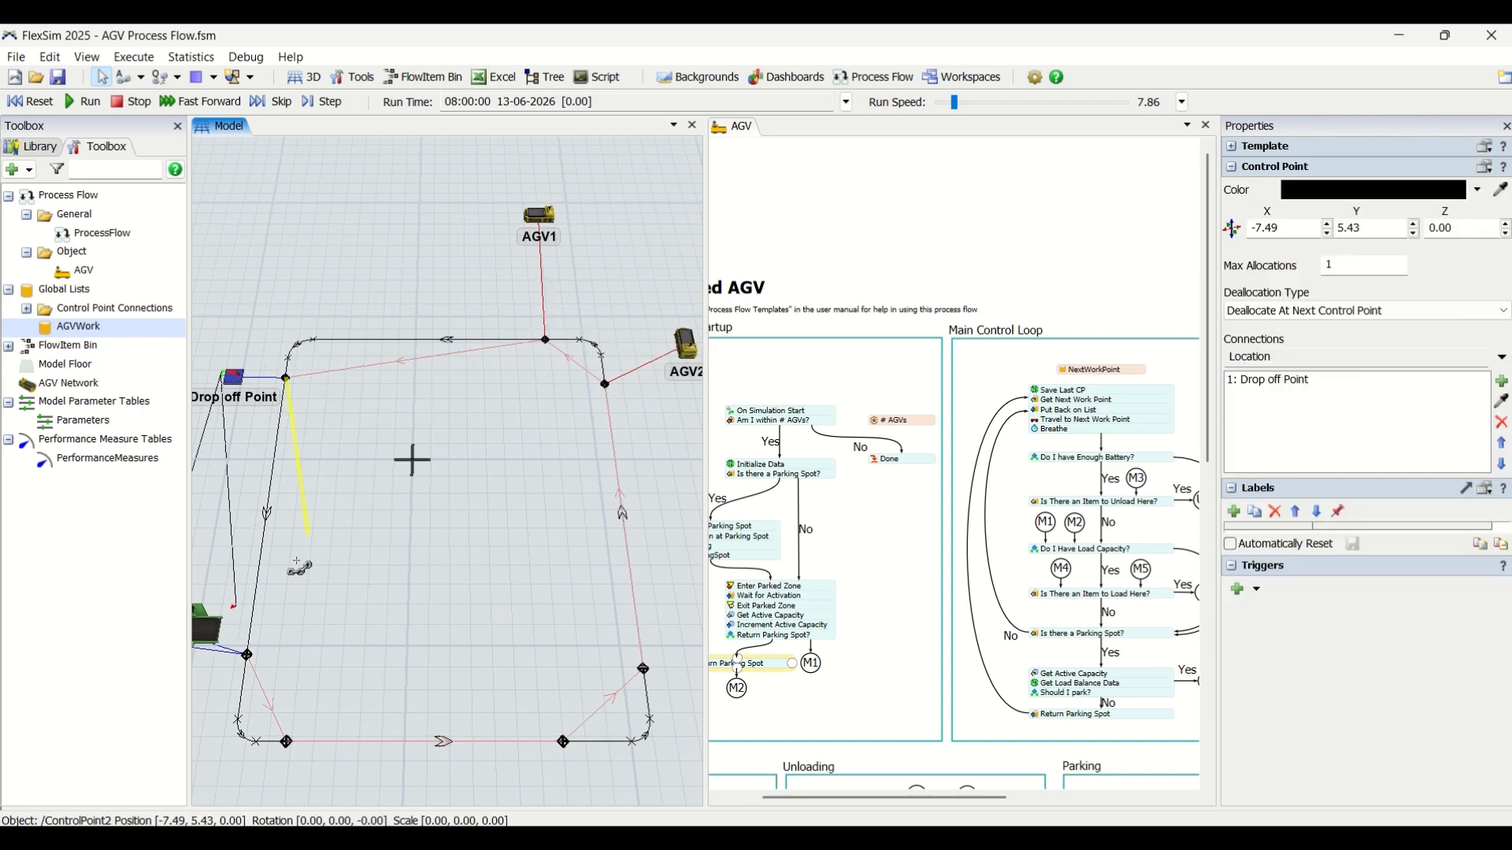
pyautogui.moveTo(268, 656); pyautogui.dragTo(263, 658)
pyautogui.click(298, 669)
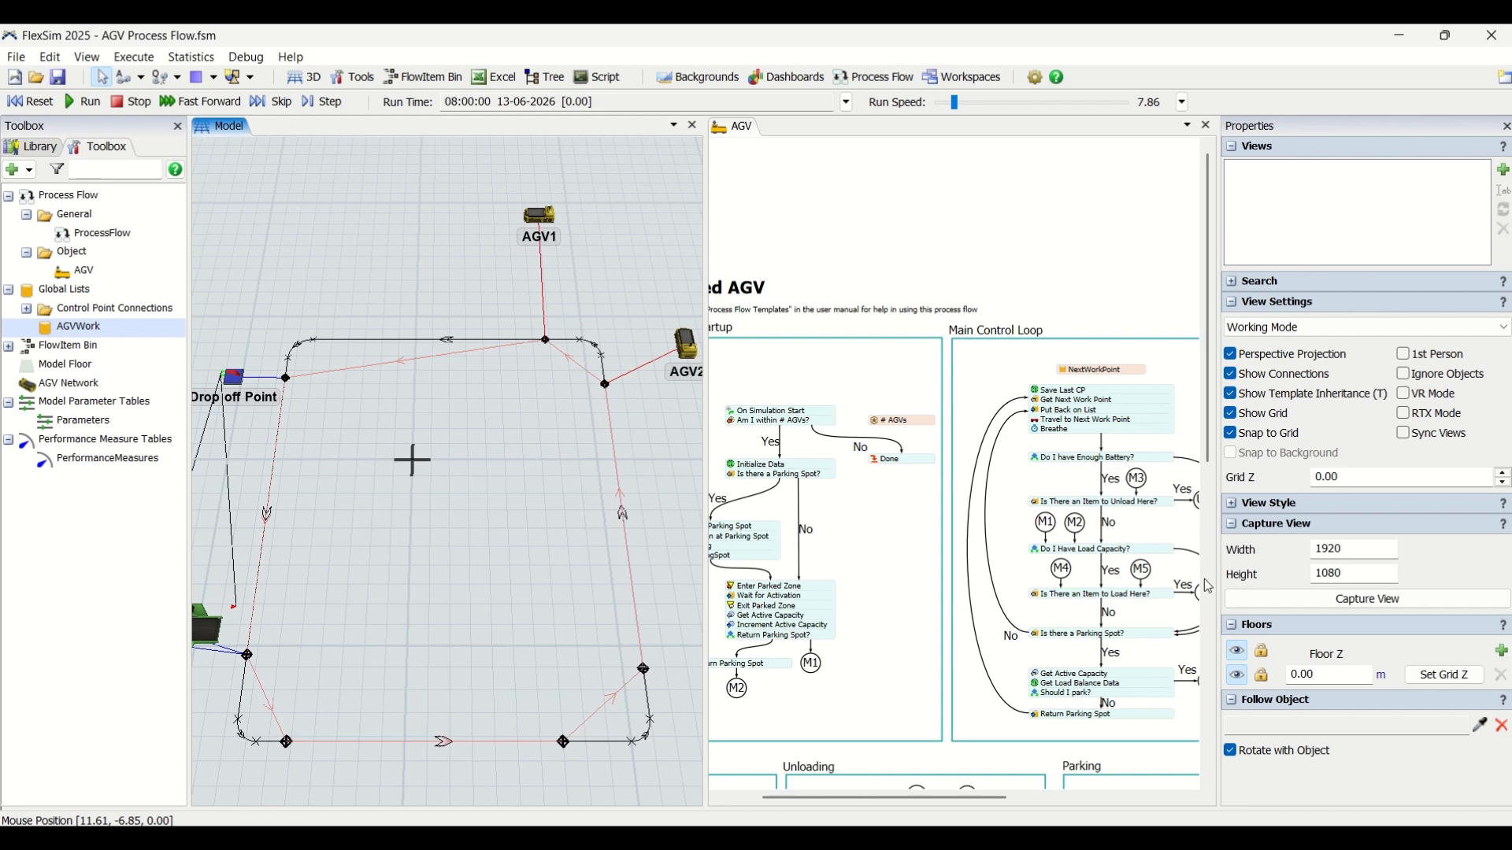
# - Reset and run the simulation with the run speed set to 37.35
pyautogui.moveTo(425, 498); pyautogui.dragTo(455, 439)
pyautogui.scroll(-2, 455, 439)
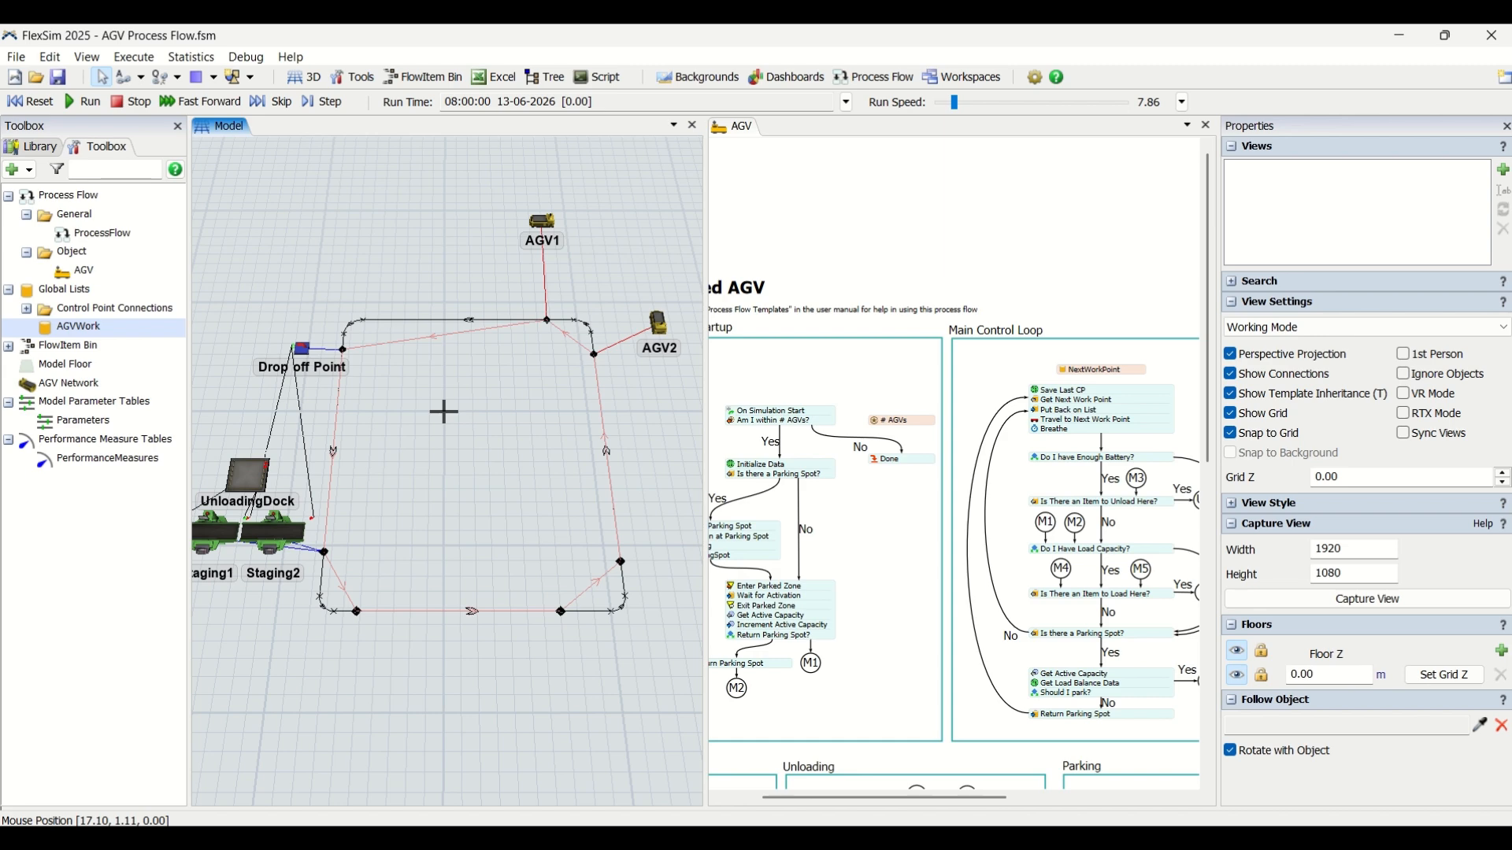
pyautogui.click(29, 100)
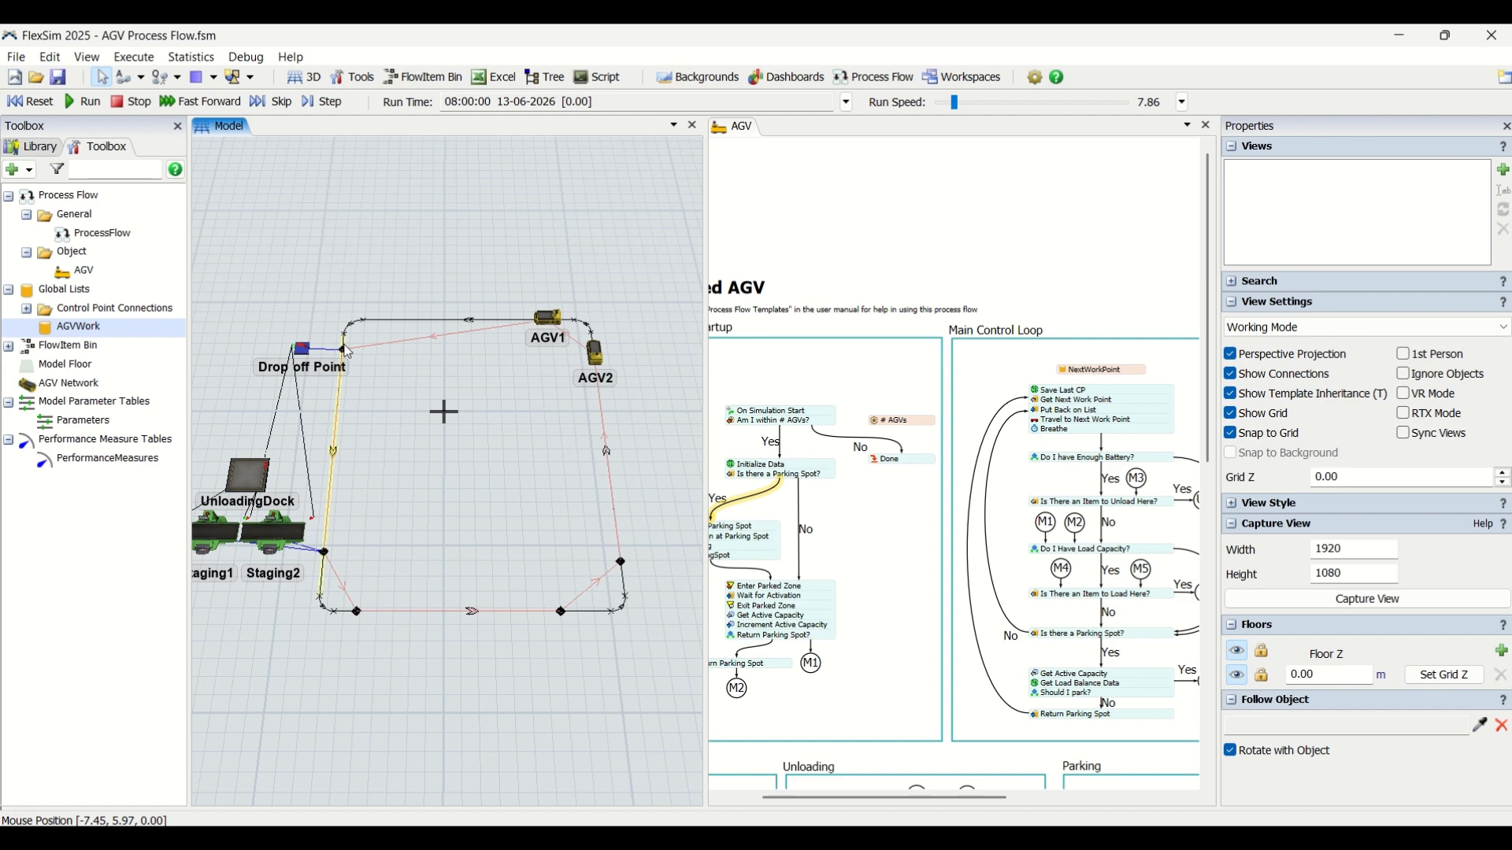
pyautogui.click(31, 102)
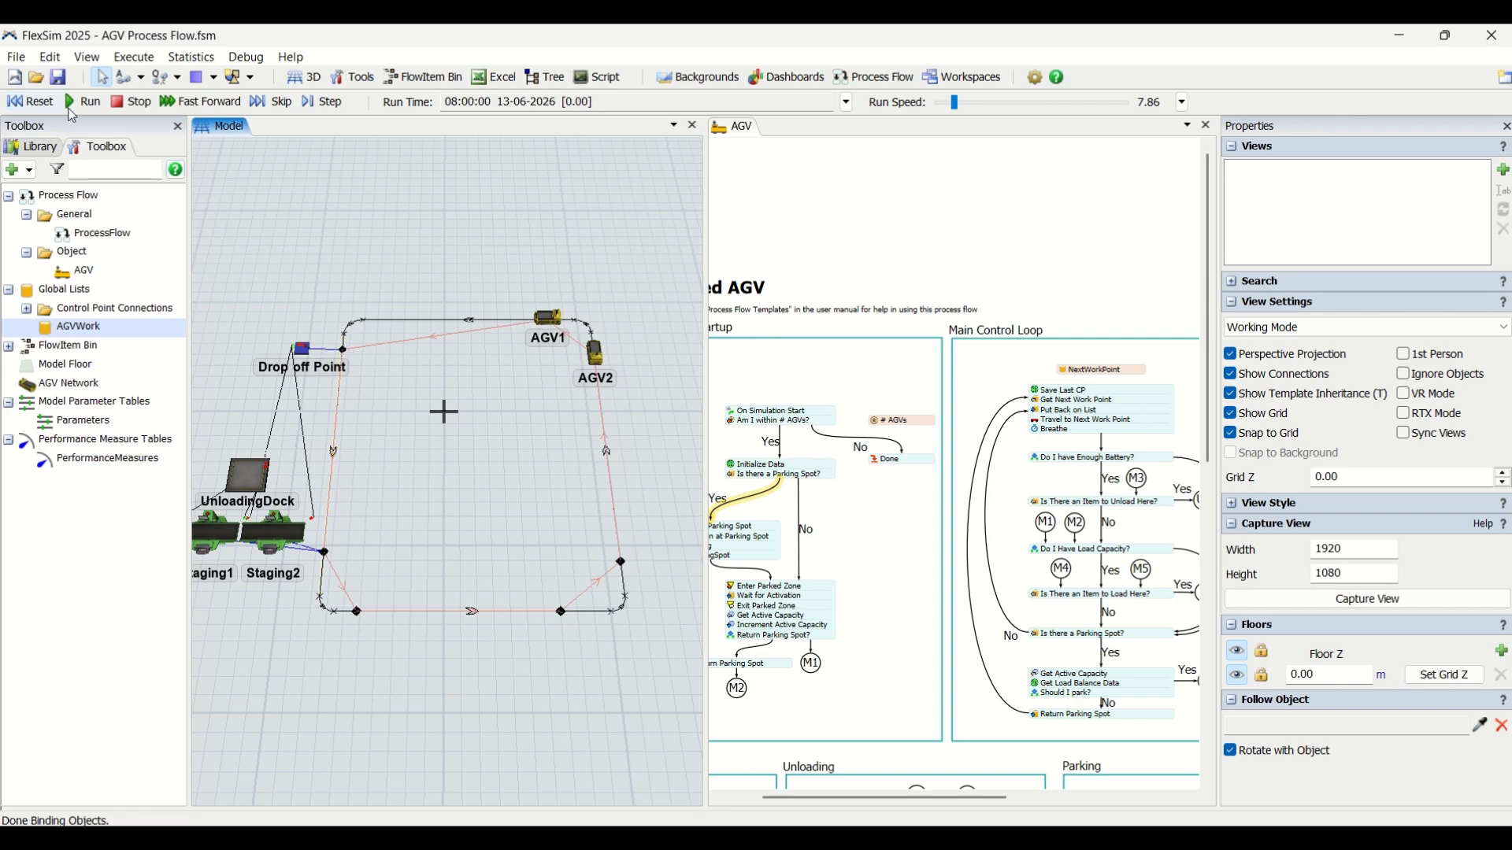
pyautogui.click(83, 103)
pyautogui.moveTo(953, 102)
pyautogui.mouseDown()
pyautogui.moveTo(978, 104)
pyautogui.moveTo(960, 104)
pyautogui.moveTo(966, 121)
pyautogui.mouseUp()
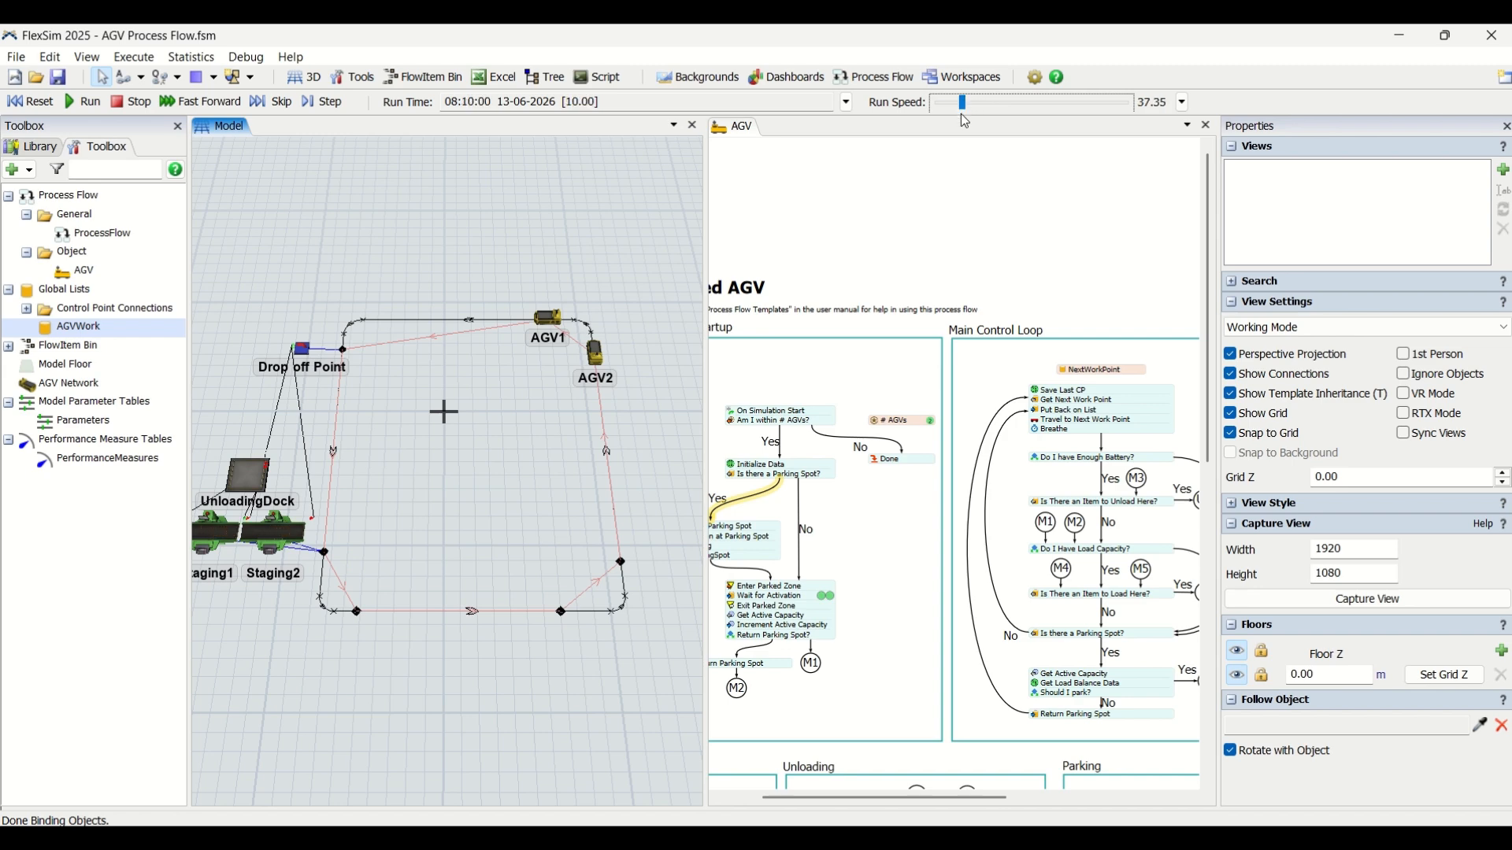
# - Inspect Staging2's properties and the Wait for Activation settings in the Simulation Startup block
pyautogui.click(269, 543)
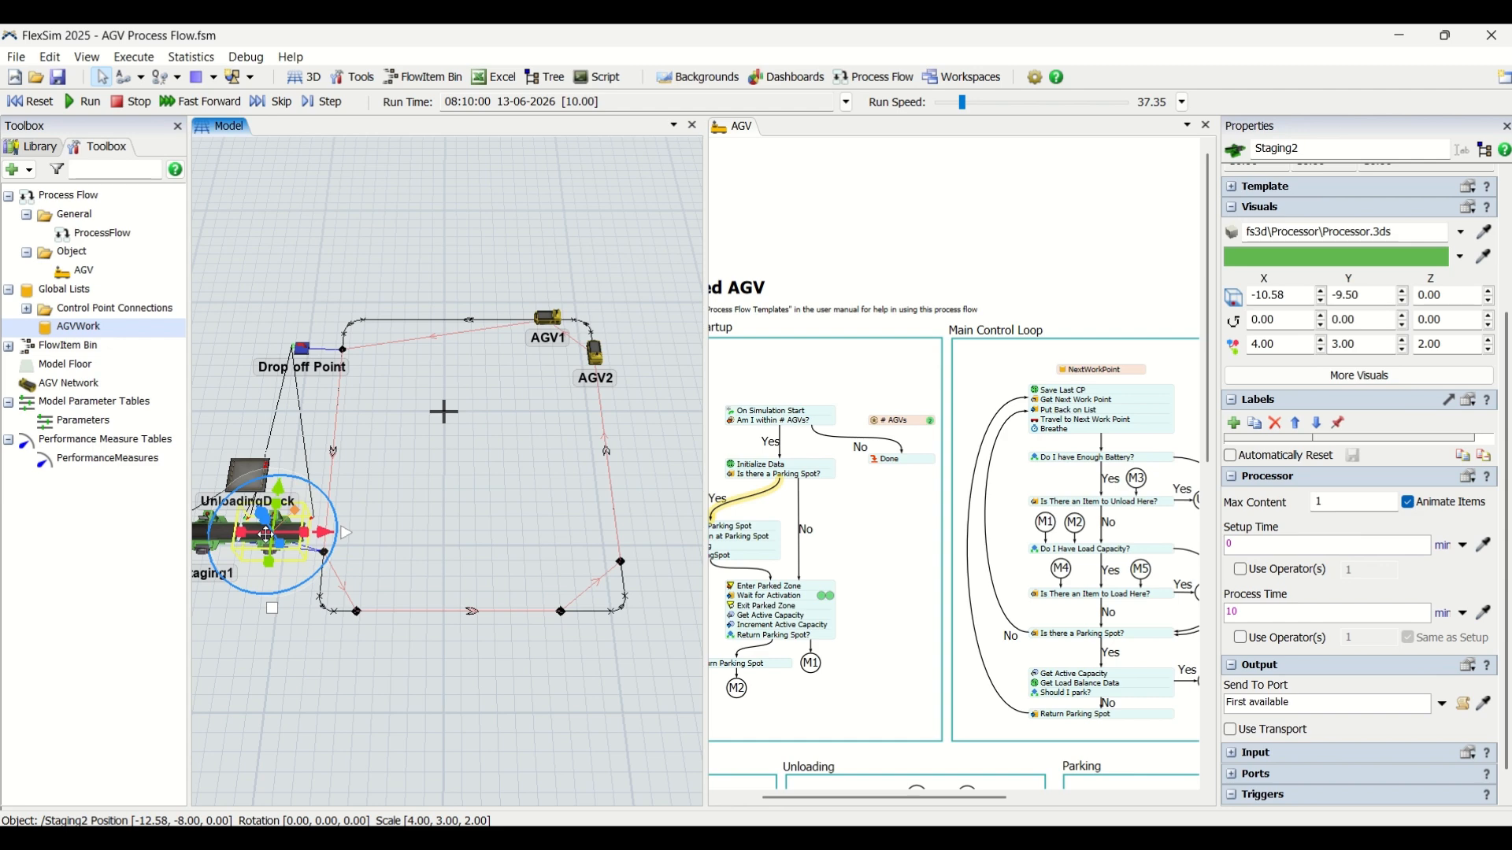
pyautogui.click(733, 598)
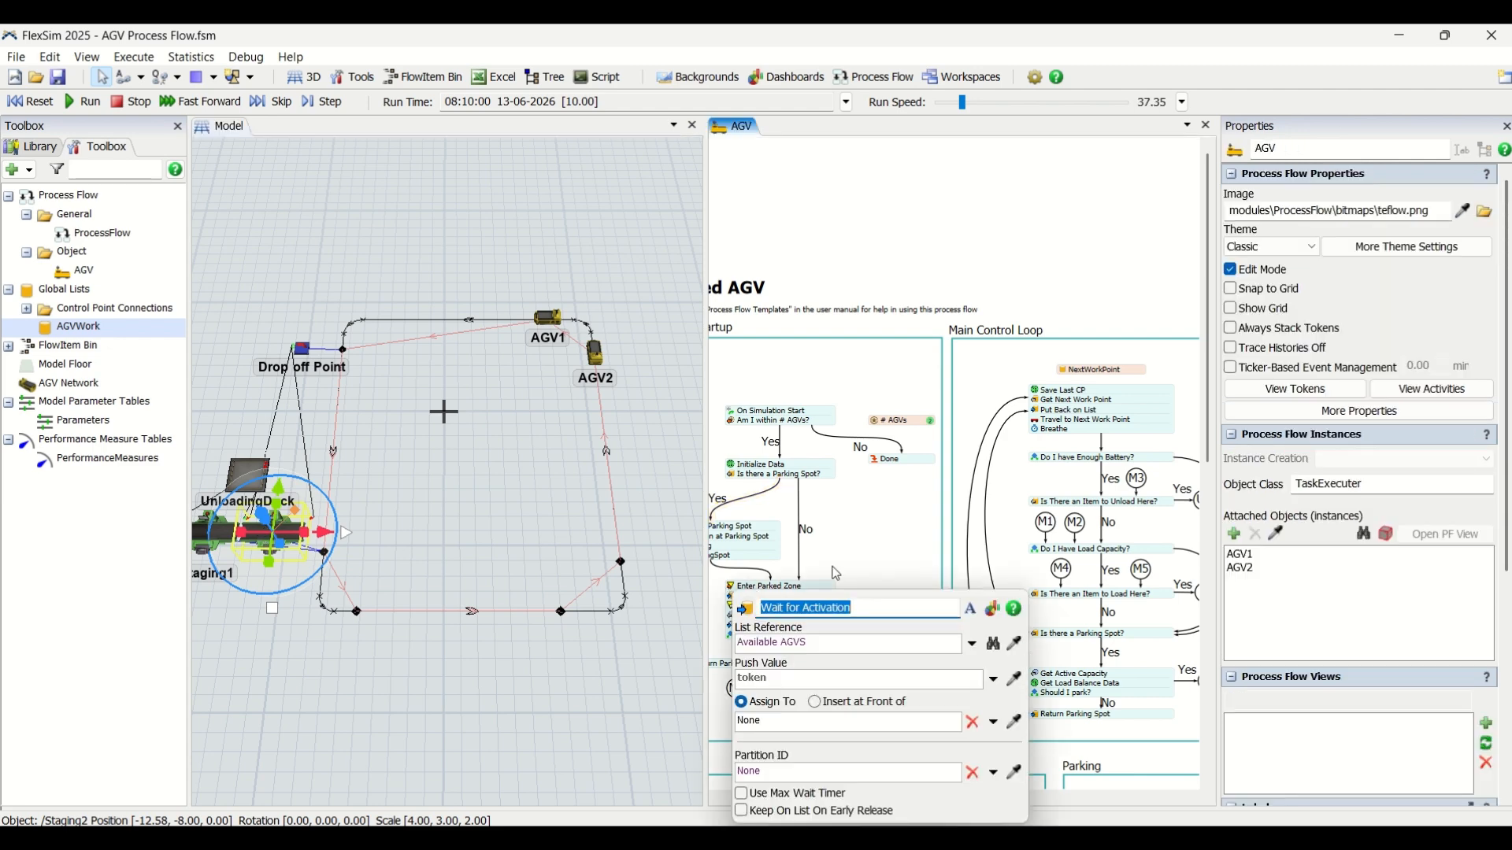
pyautogui.click(873, 550)
pyautogui.click(791, 600)
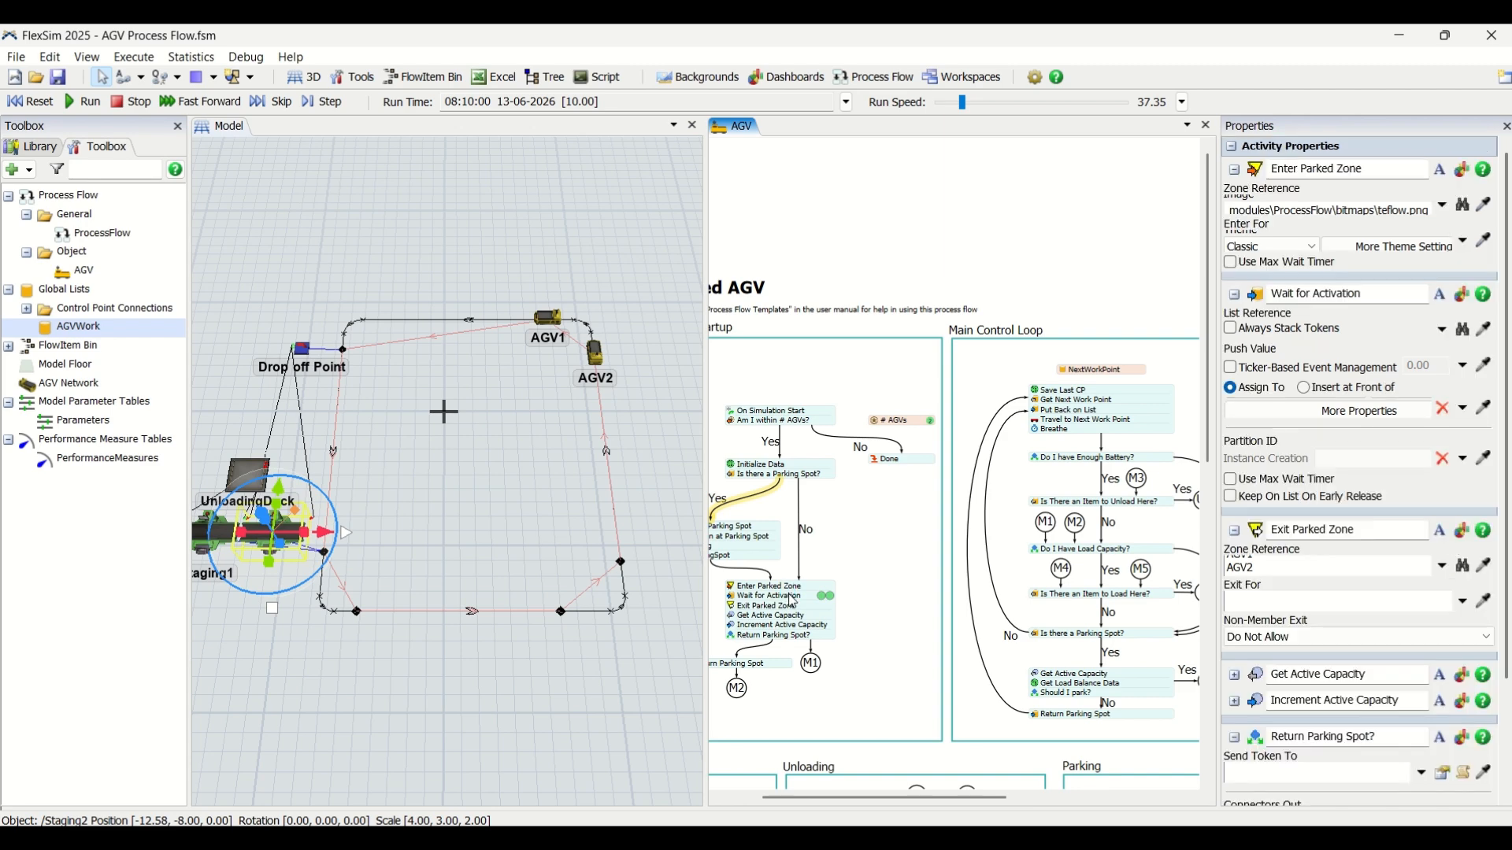
# - Inspect the Active AGV Capacity variable in the Parking section of the AGV process flow
pyautogui.scroll(-3, 885, 555)
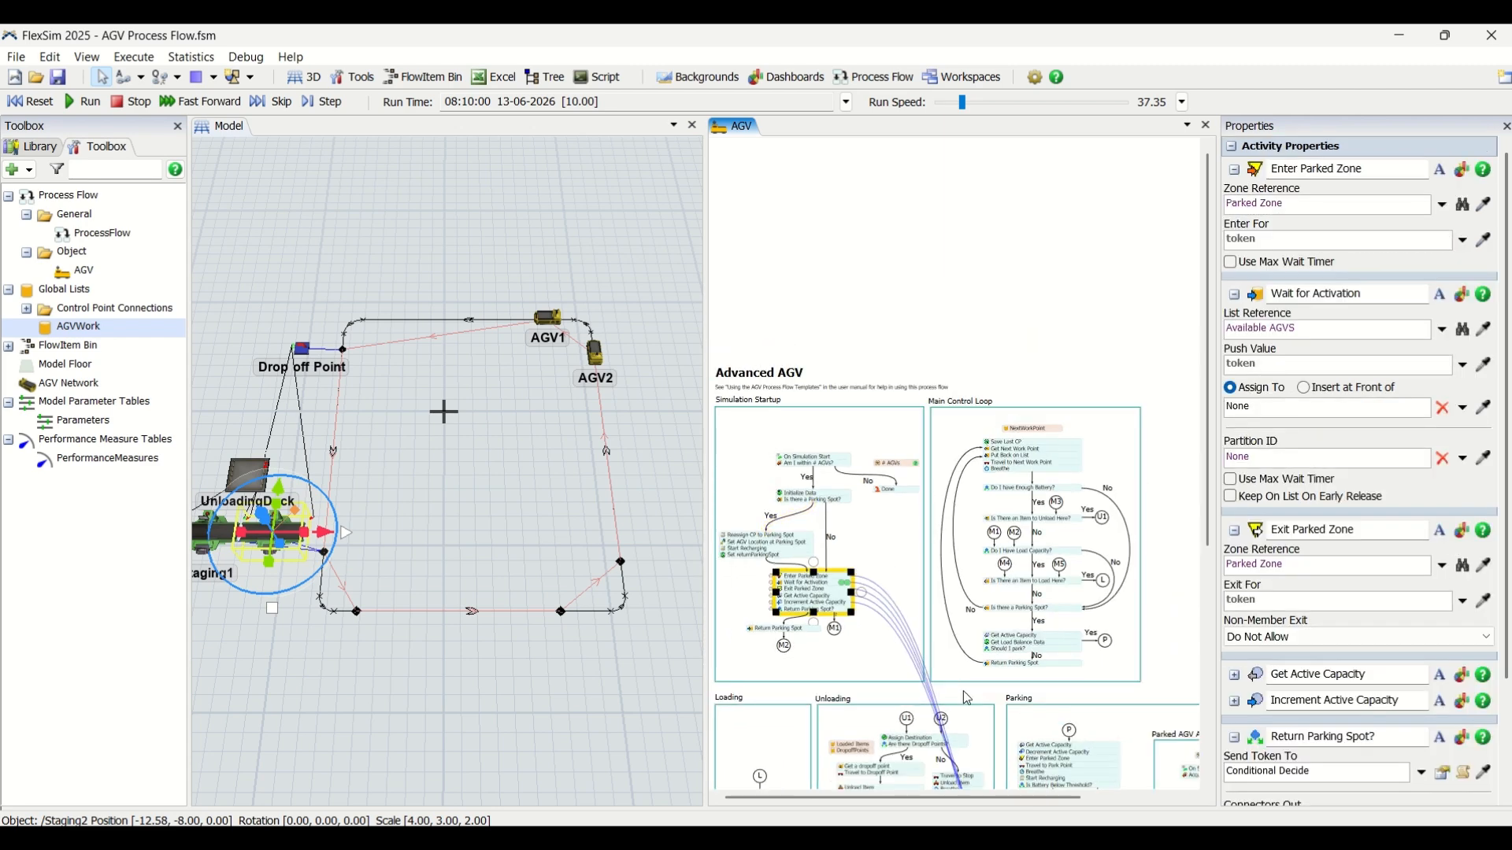
pyautogui.moveTo(963, 691); pyautogui.dragTo(880, 450)
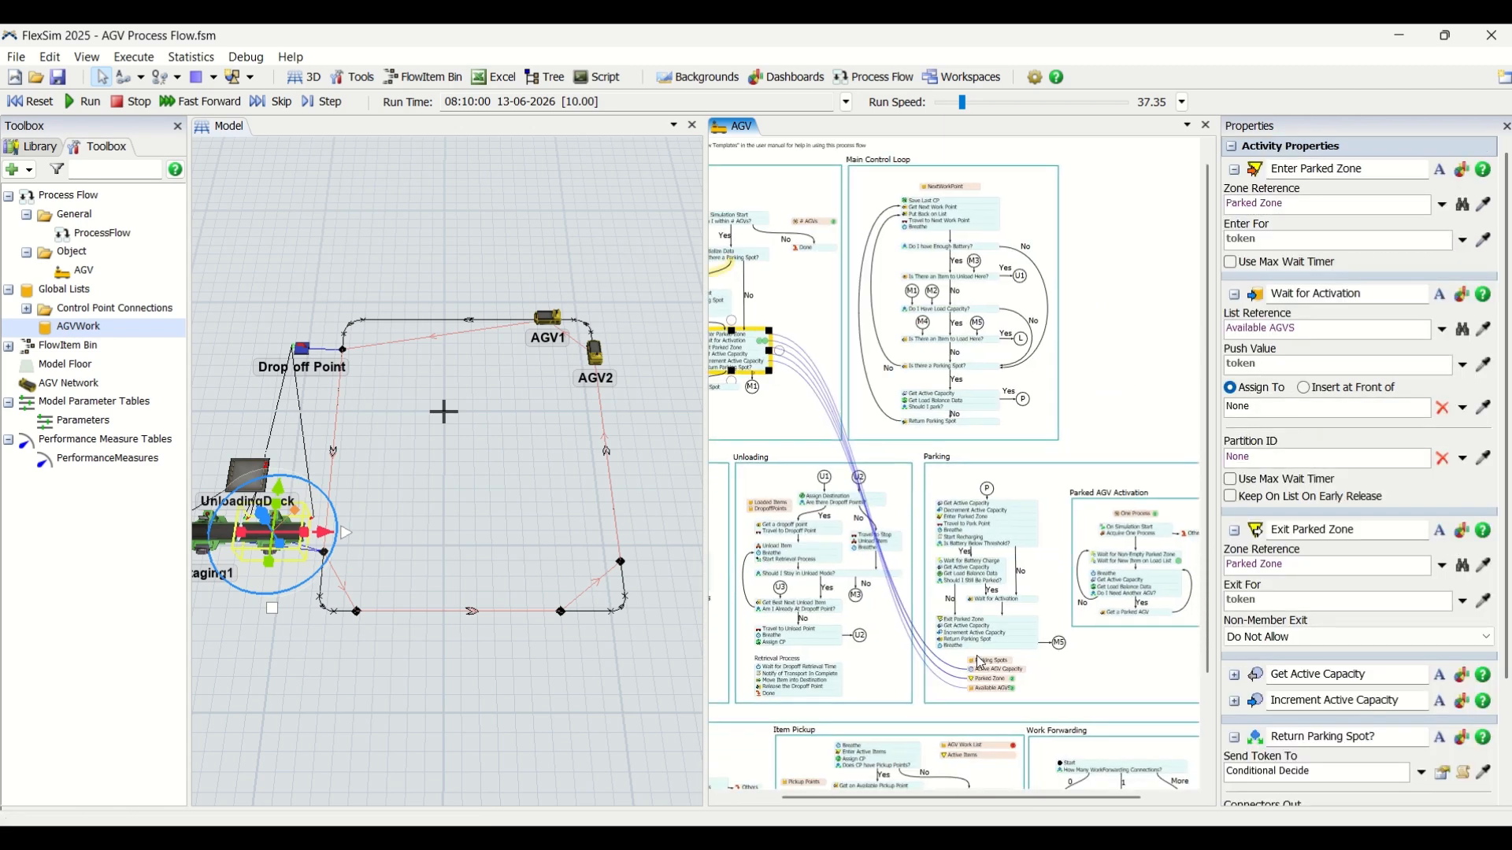
pyautogui.scroll(2, 1002, 690)
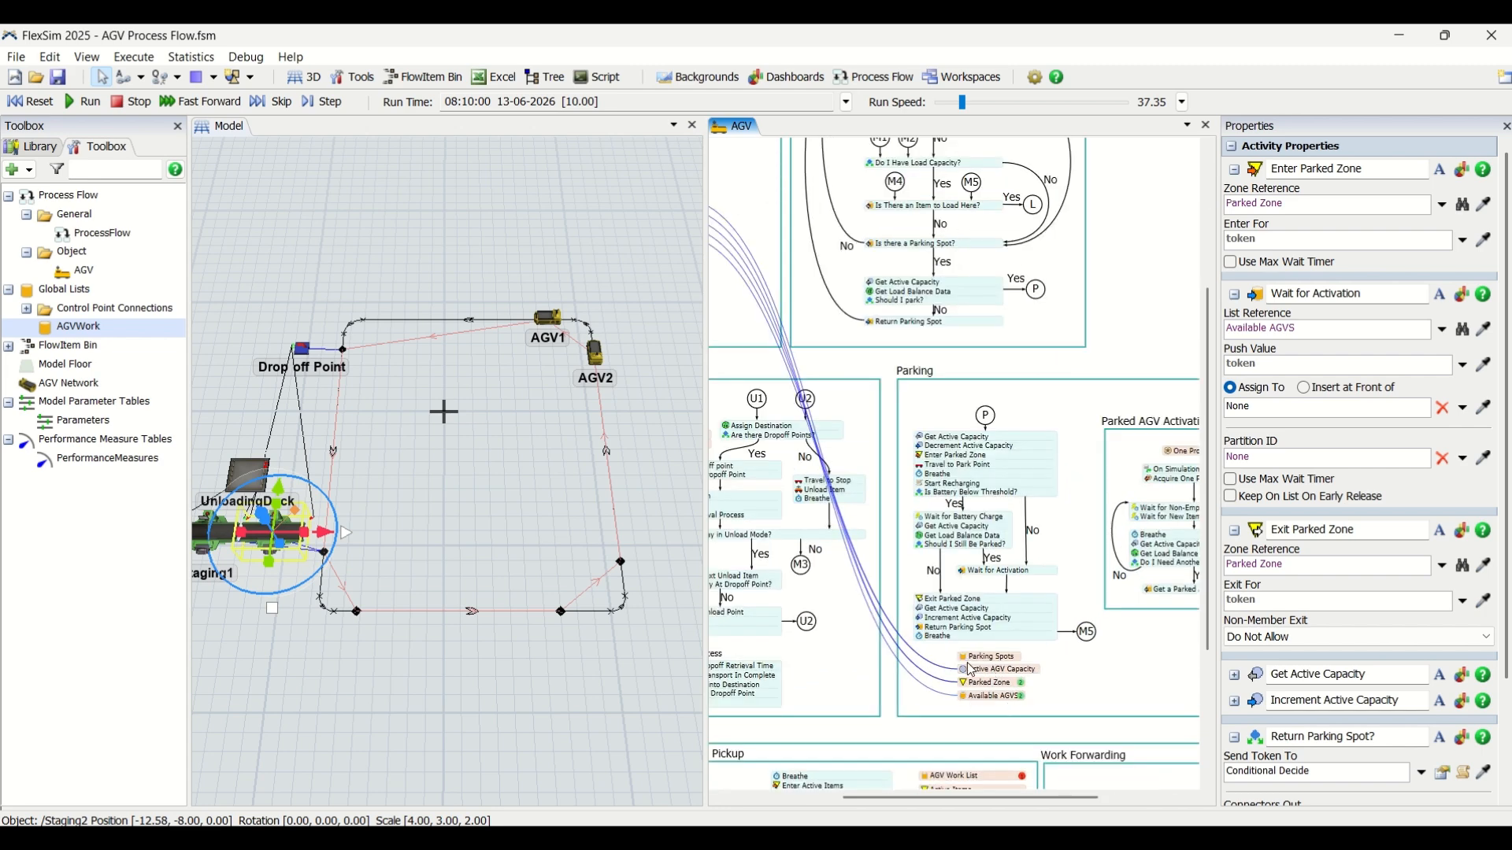
pyautogui.scroll(-2, 978, 704)
pyautogui.doubleClick(967, 678)
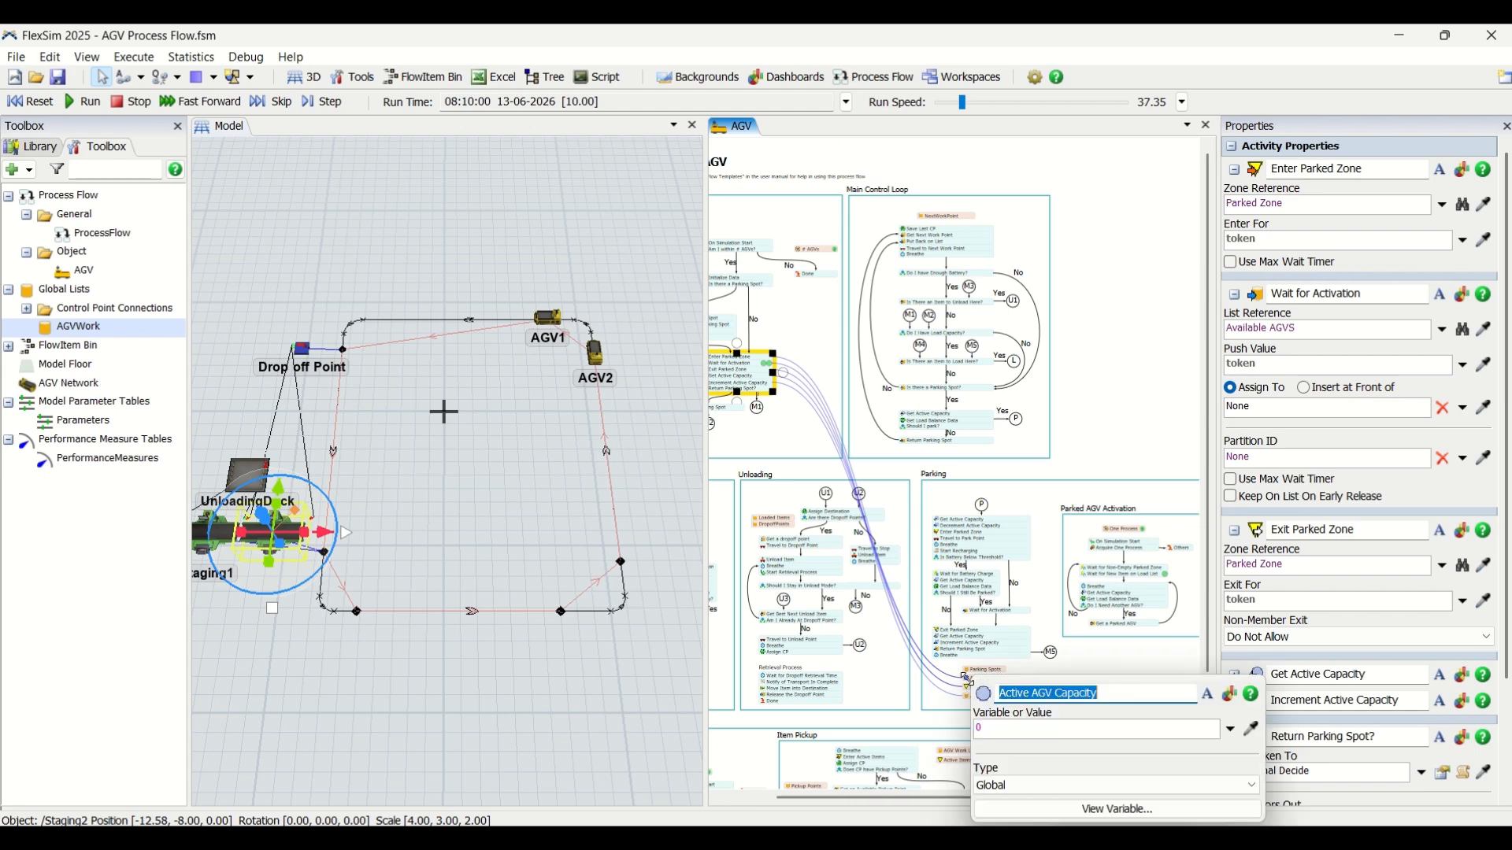
pyautogui.click(994, 728)
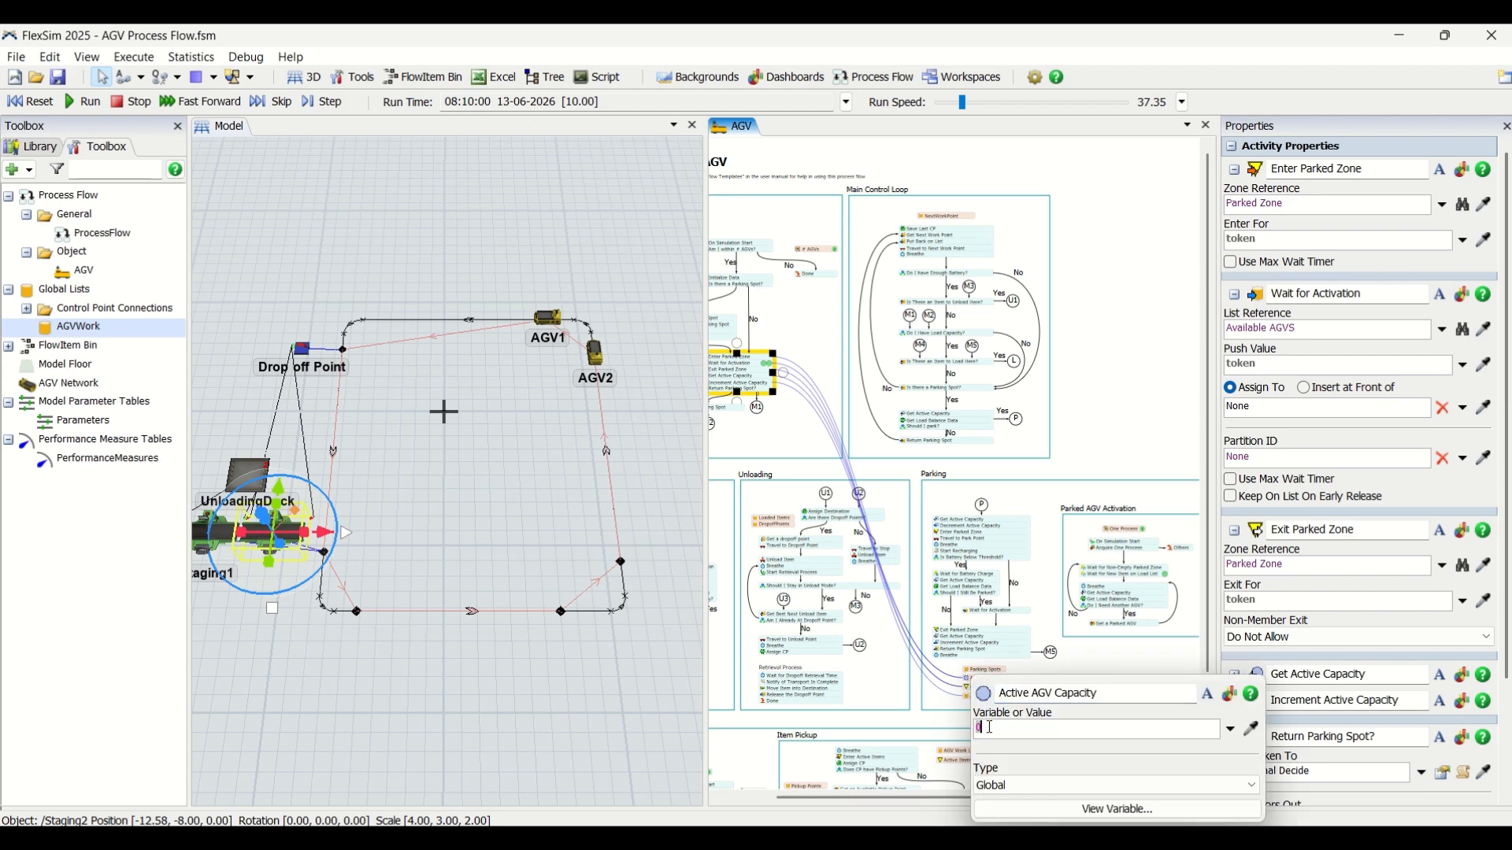
pyautogui.click(784, 420)
# - Check which list the Wait for Activation activity in the Simulation Startup block references
pyautogui.scroll(3, 753, 411)
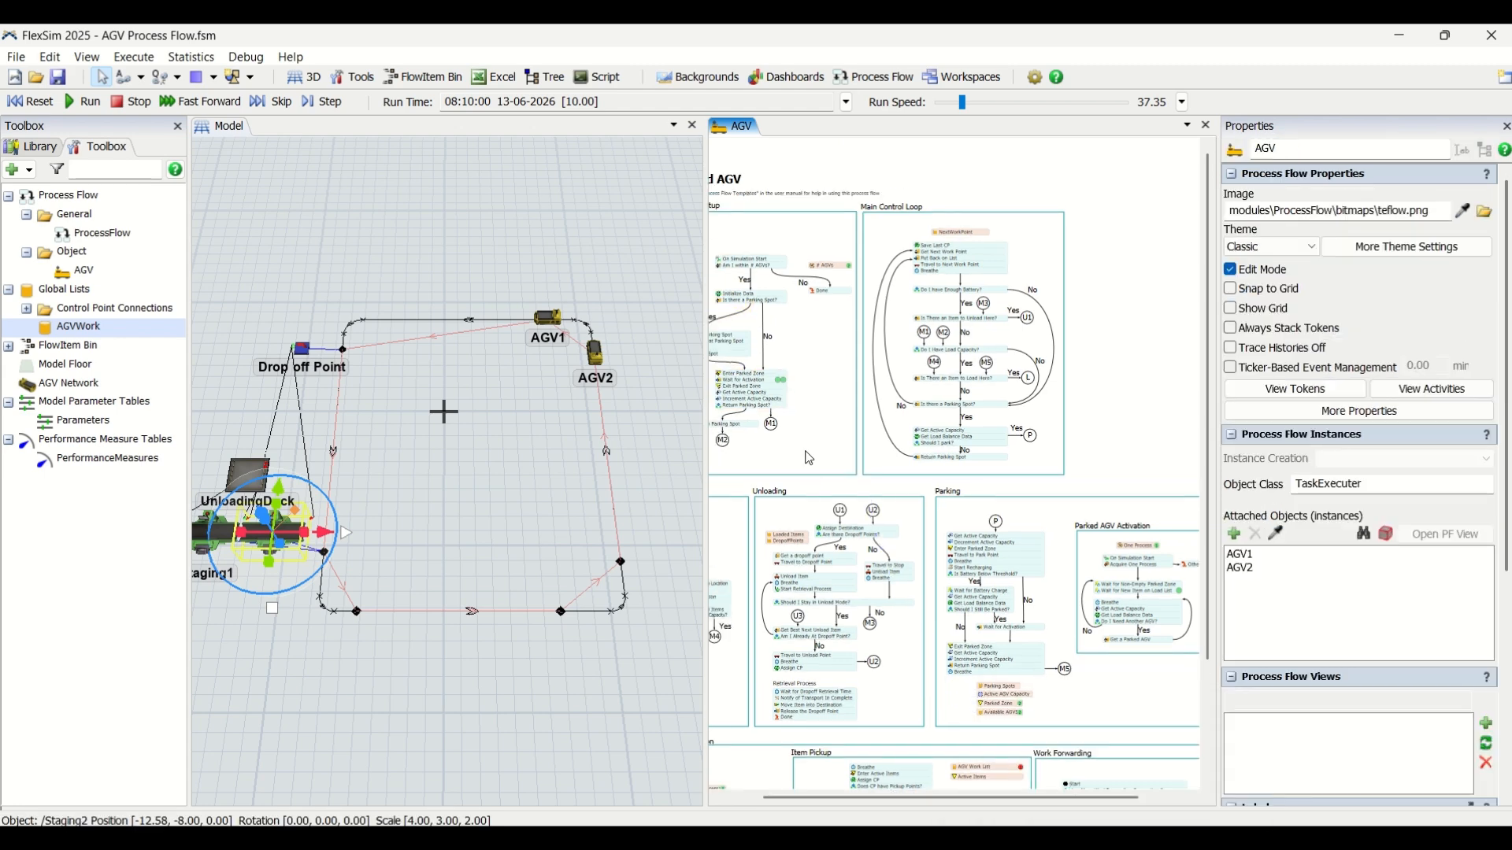
pyautogui.scroll(2, 753, 411)
pyautogui.click(743, 394)
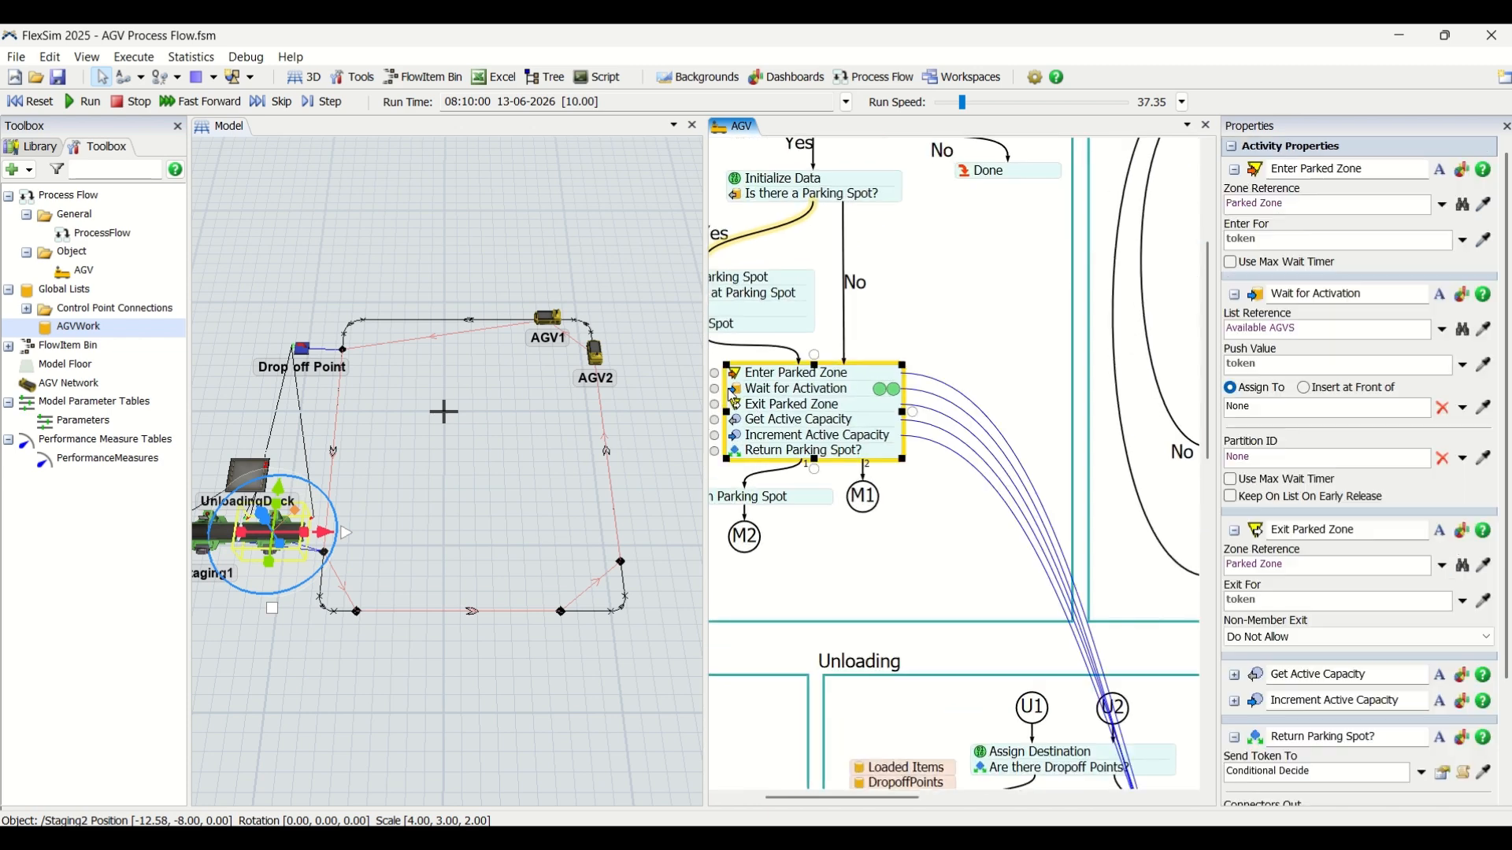
pyautogui.doubleClick(743, 393)
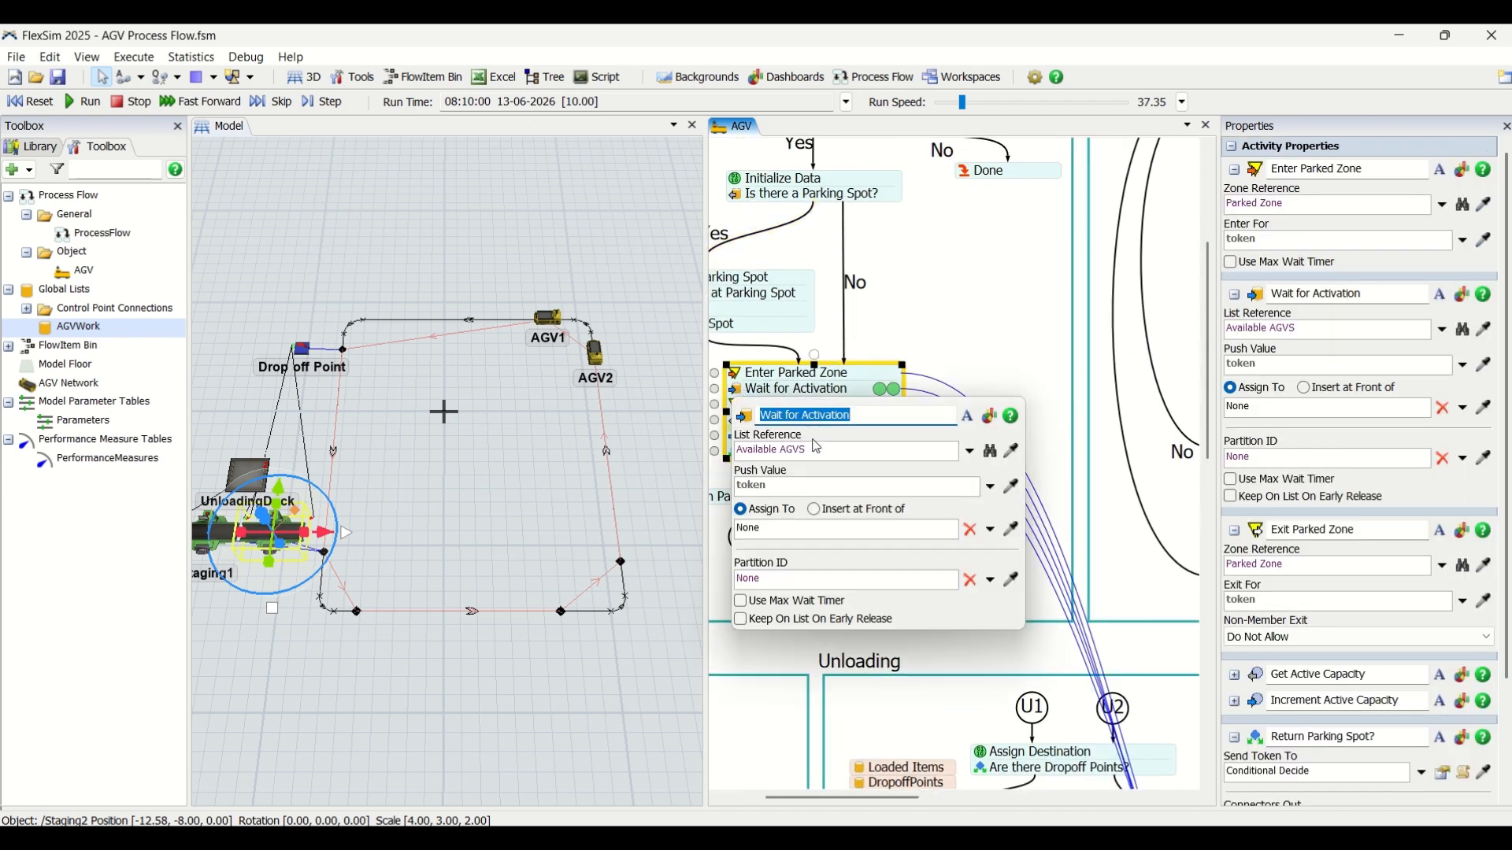
pyautogui.click(814, 392)
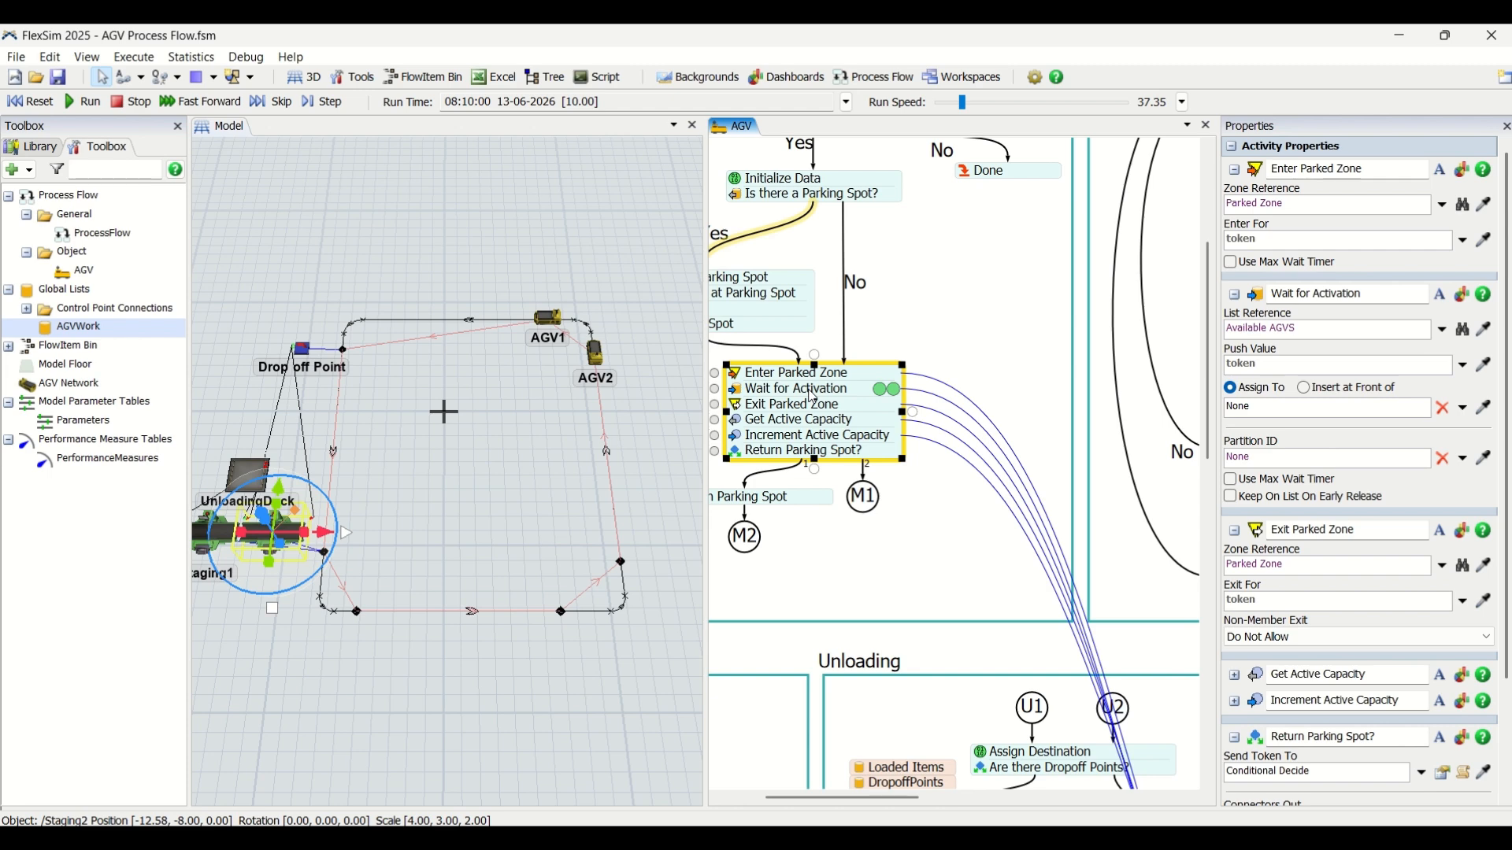
# - Open the settings of the Available AGVS list in the Parking section
pyautogui.scroll(-3, 993, 473)
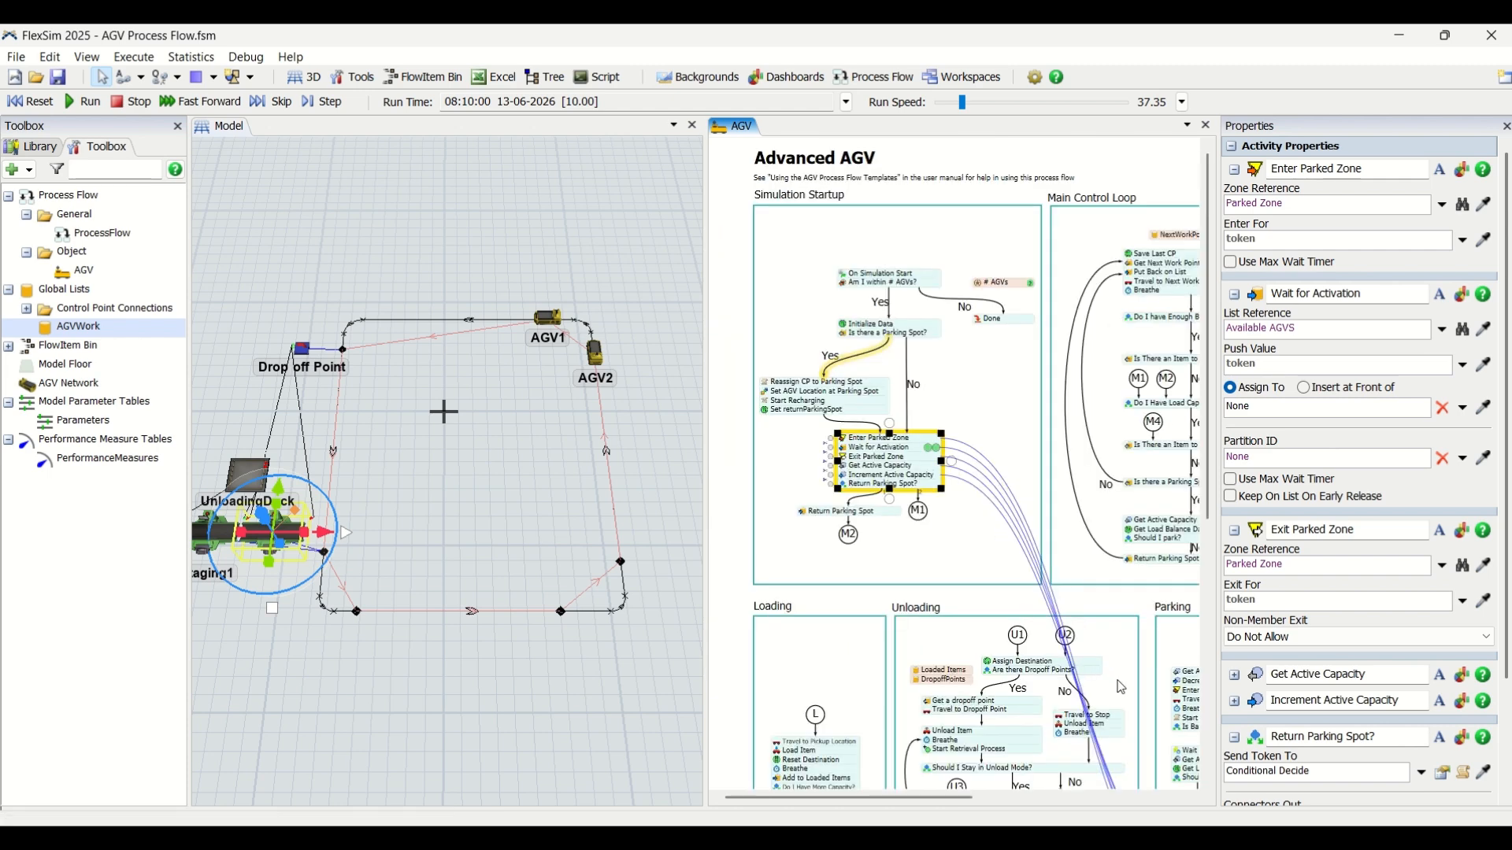
pyautogui.scroll(2, 1008, 485)
pyautogui.moveTo(1009, 485); pyautogui.dragTo(957, 397)
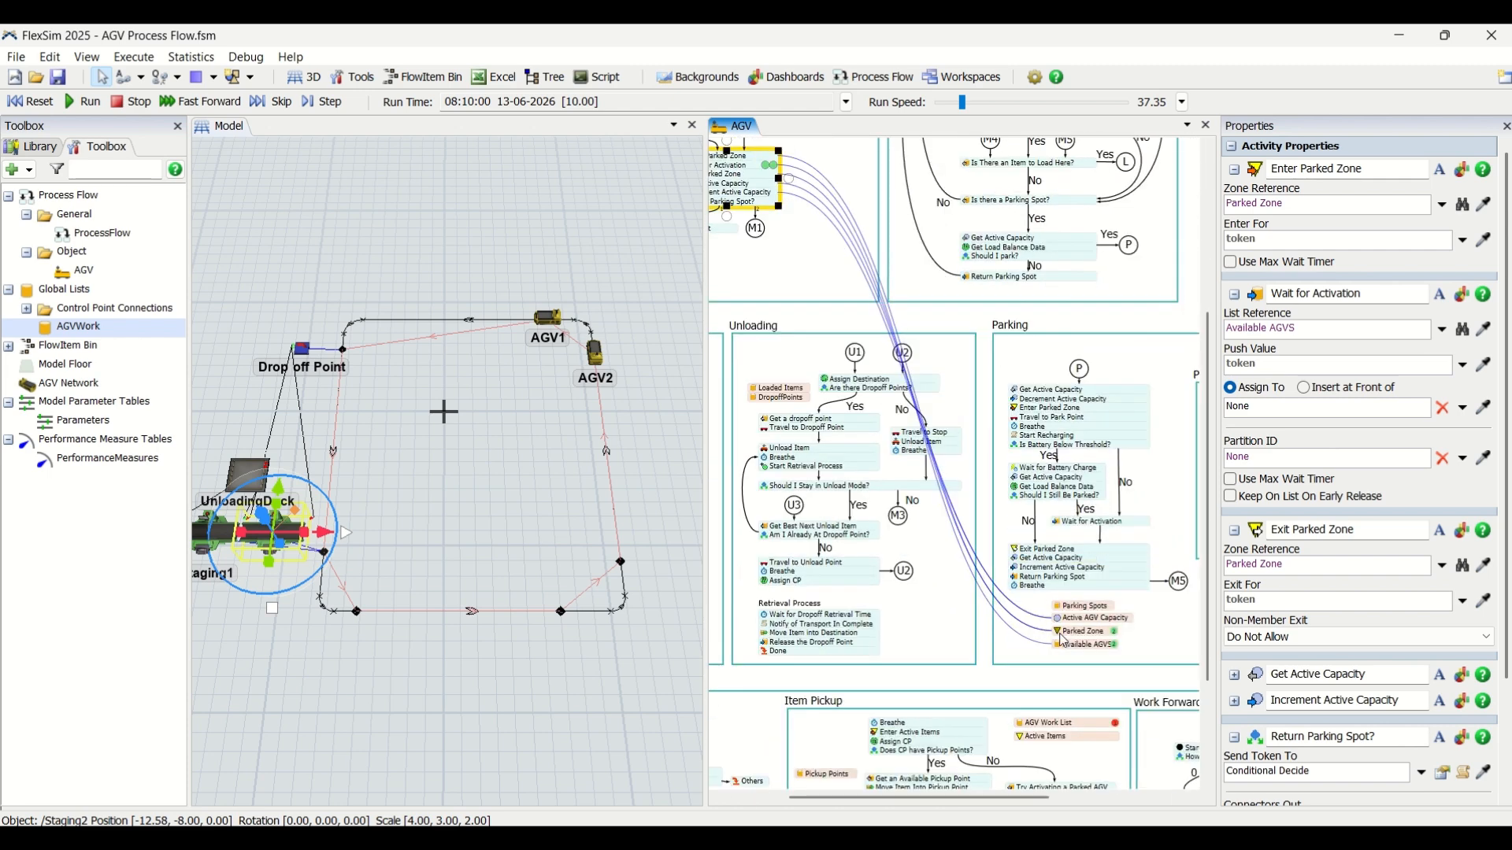
pyautogui.moveTo(771, 266); pyautogui.dragTo(805, 316)
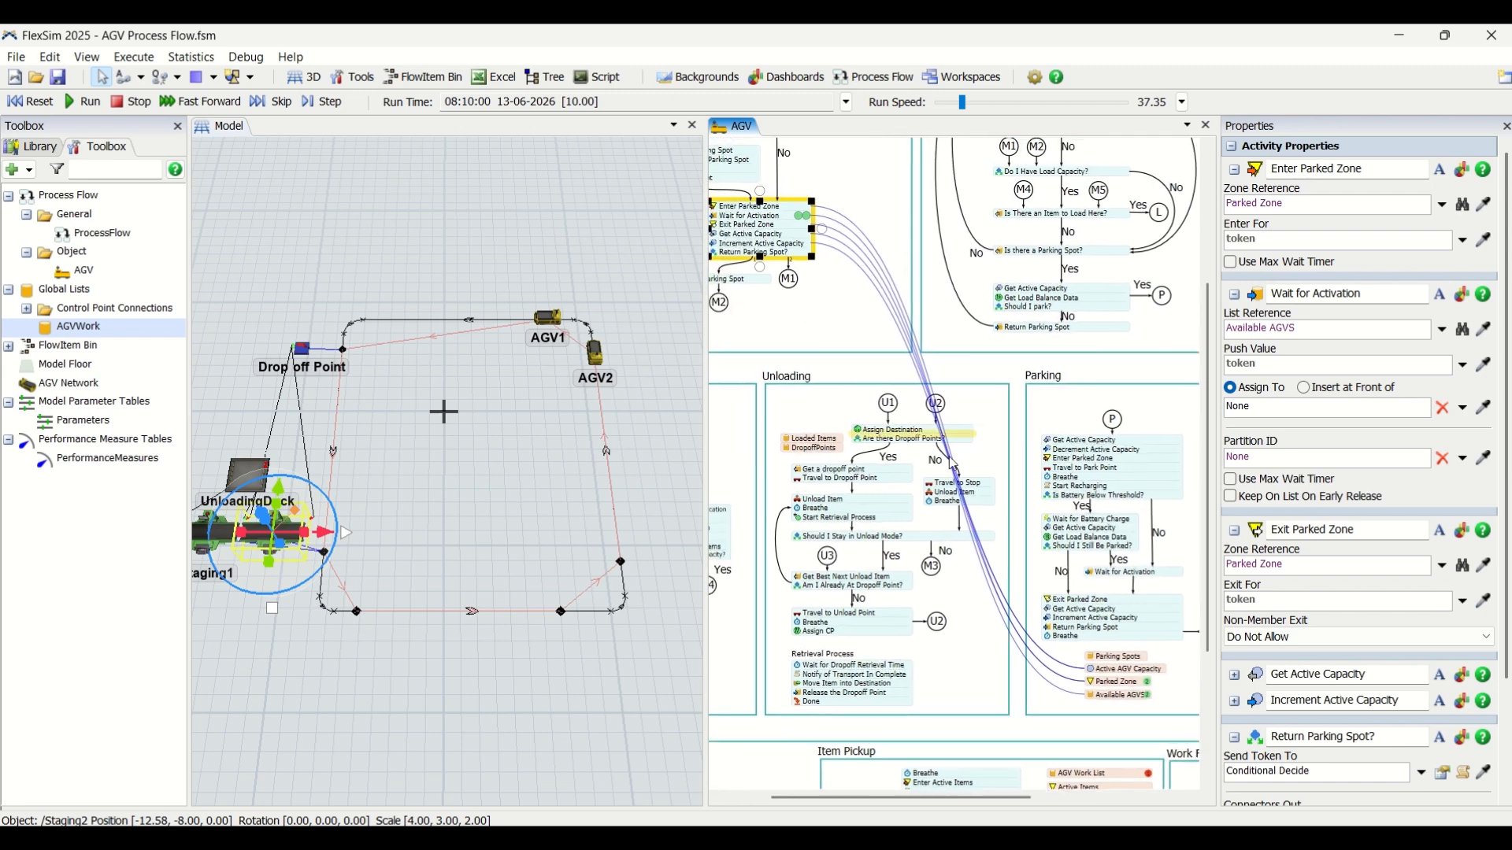
pyautogui.doubleClick(1093, 697)
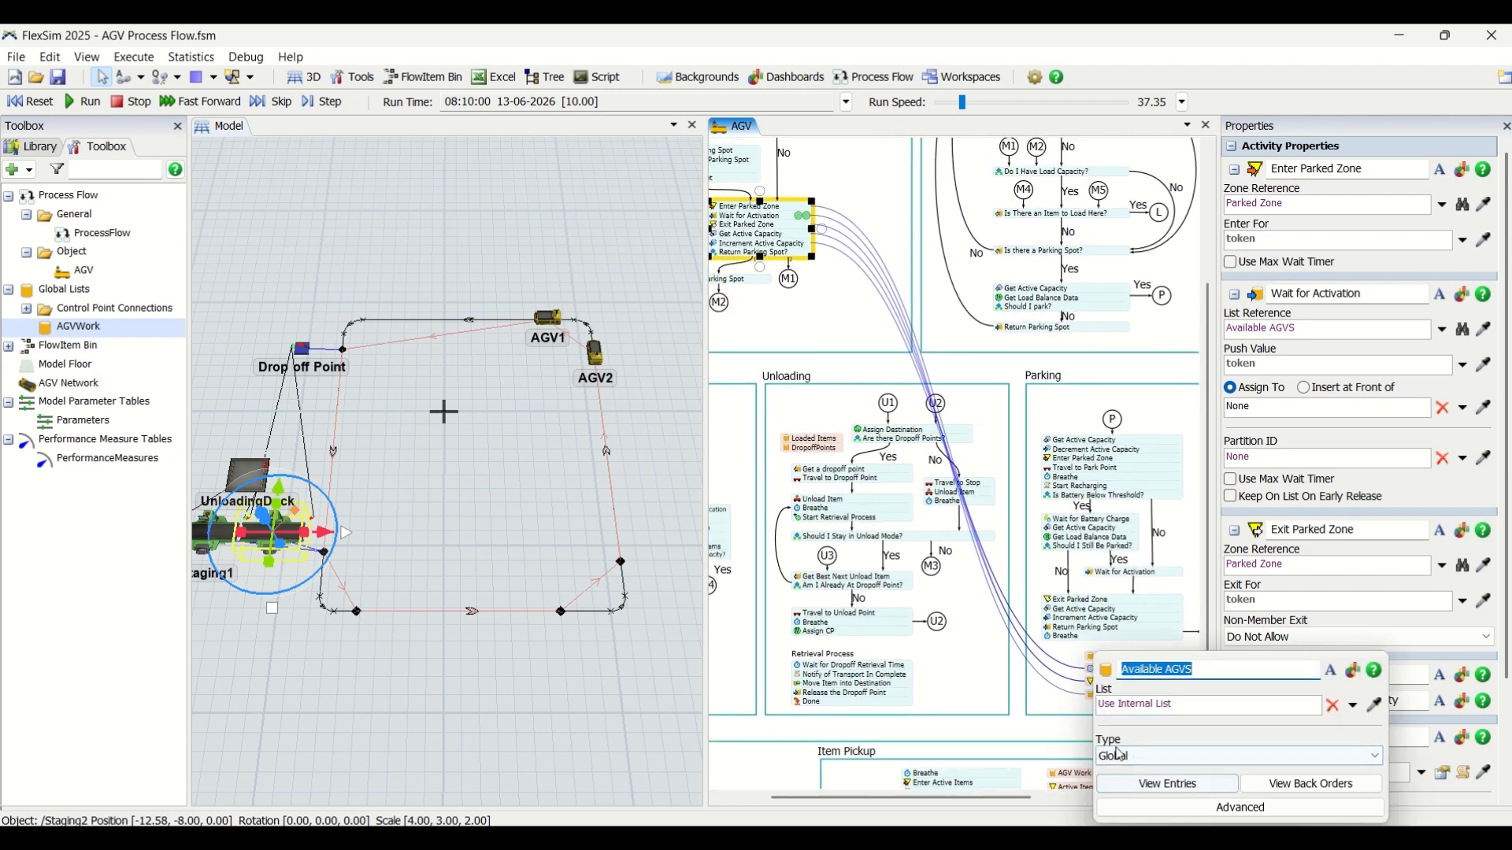
# - View the entries of the Parking Spots list in the Parking section, and close the entries window
pyautogui.click(1089, 666)
pyautogui.doubleClick(1093, 660)
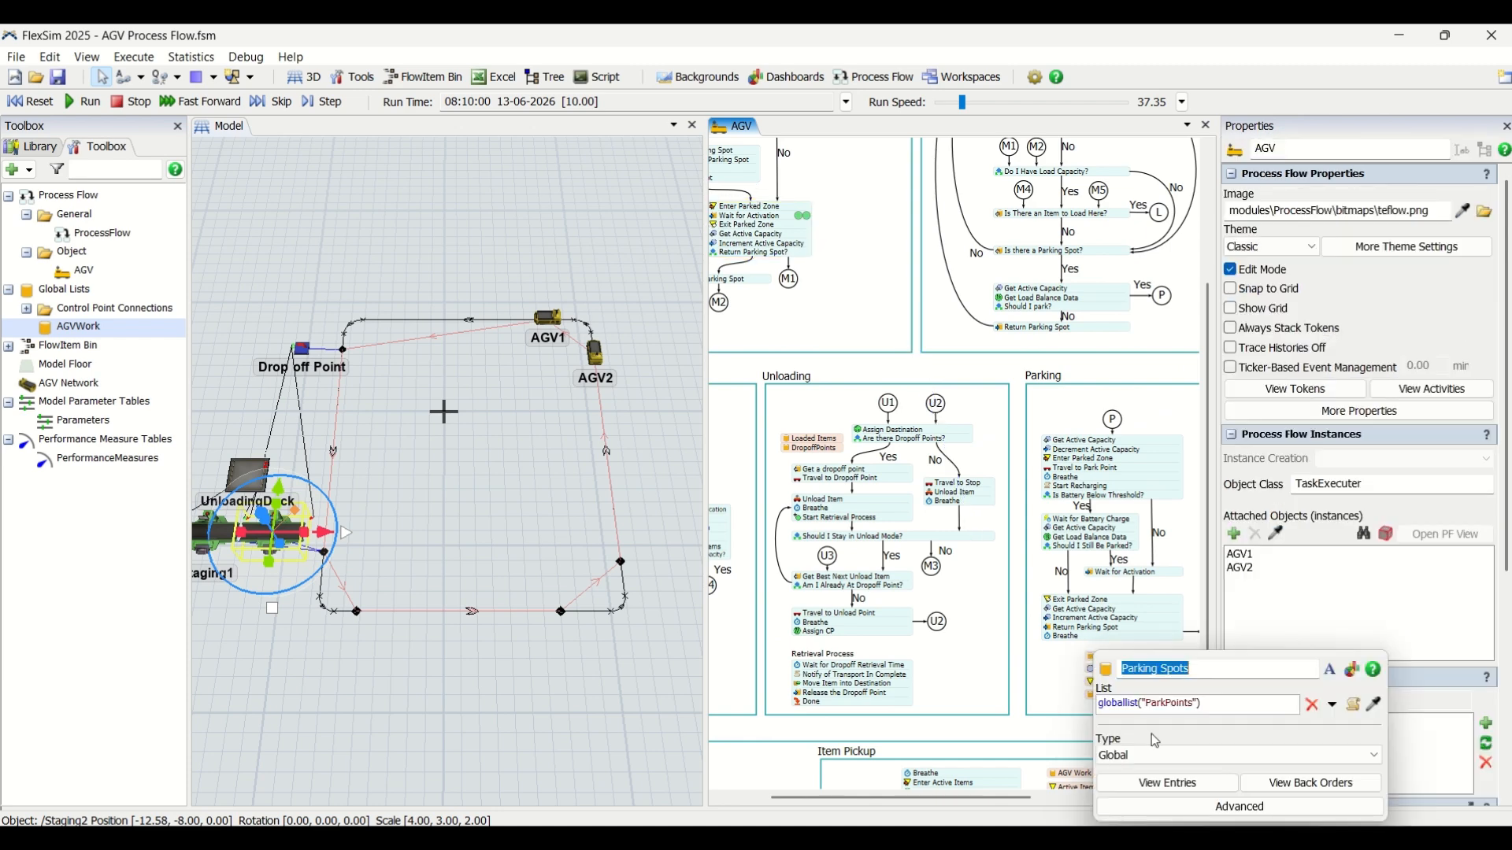
pyautogui.click(1167, 782)
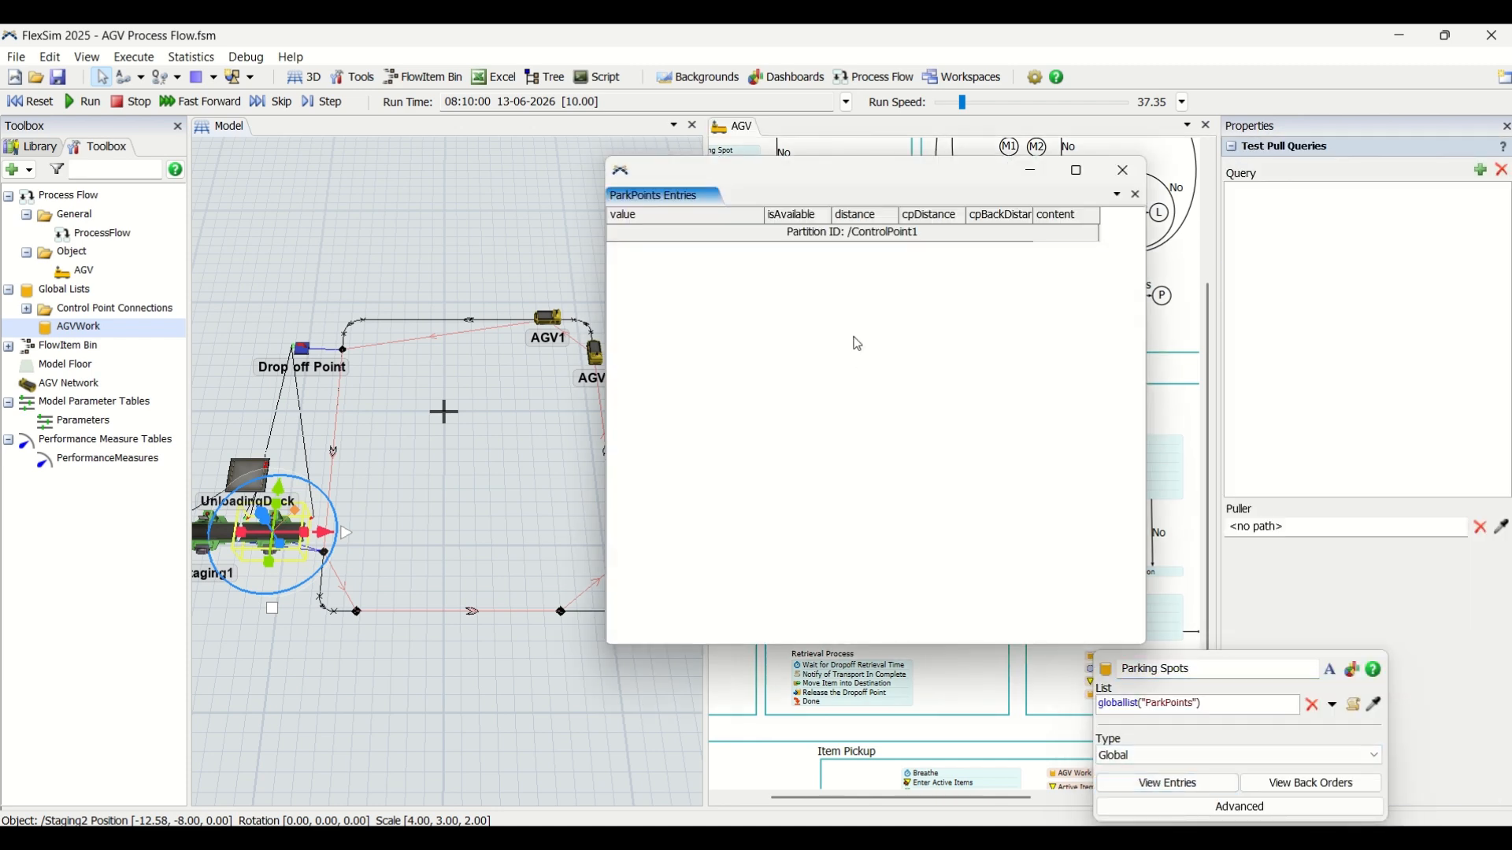
pyautogui.click(955, 682)
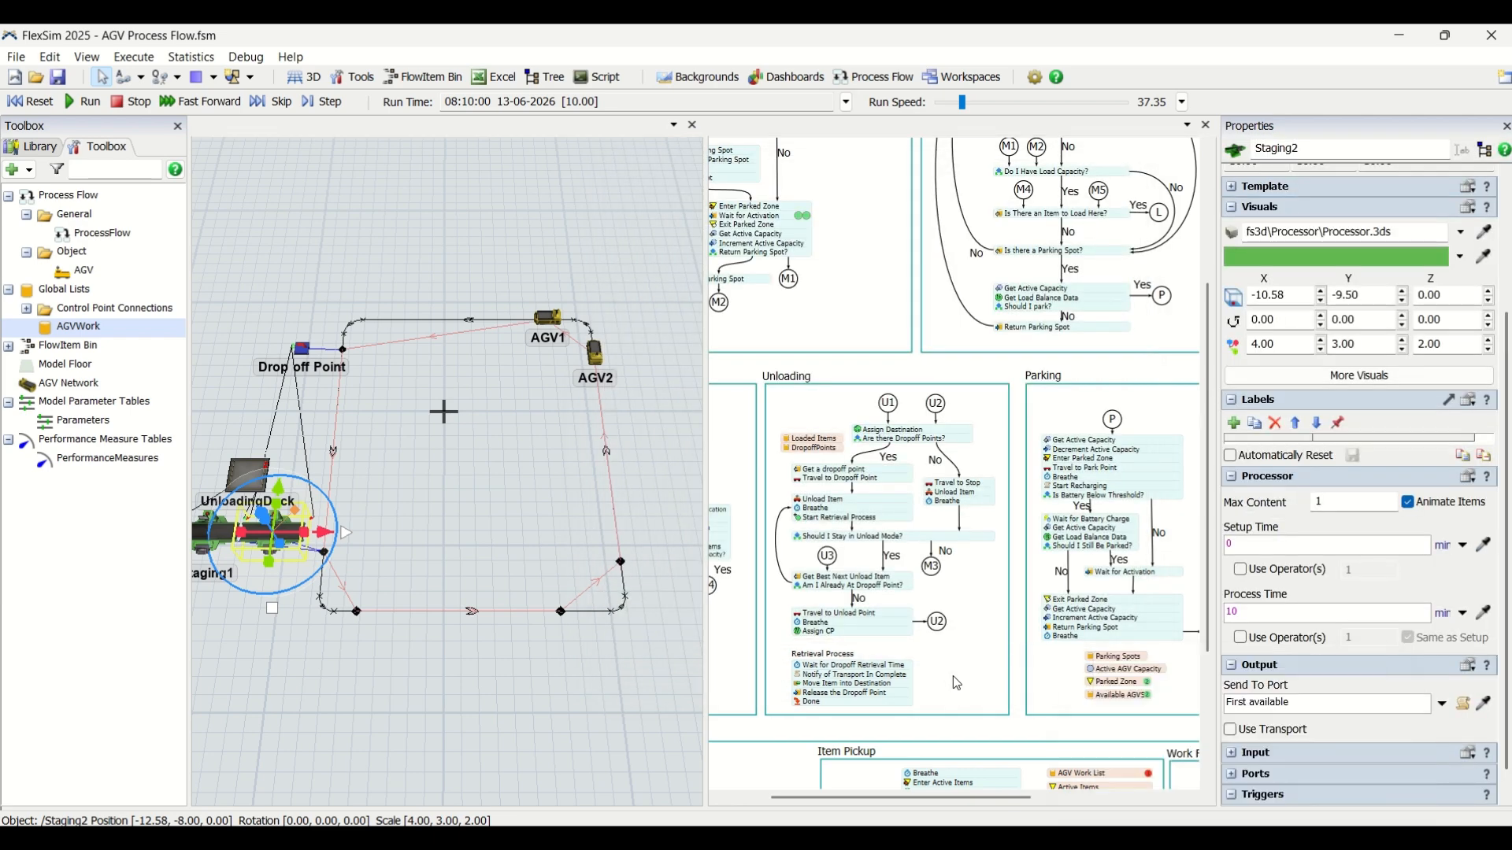
pyautogui.scroll(1, 455, 438)
pyautogui.click(454, 474)
pyautogui.scroll(-2, 498, 449)
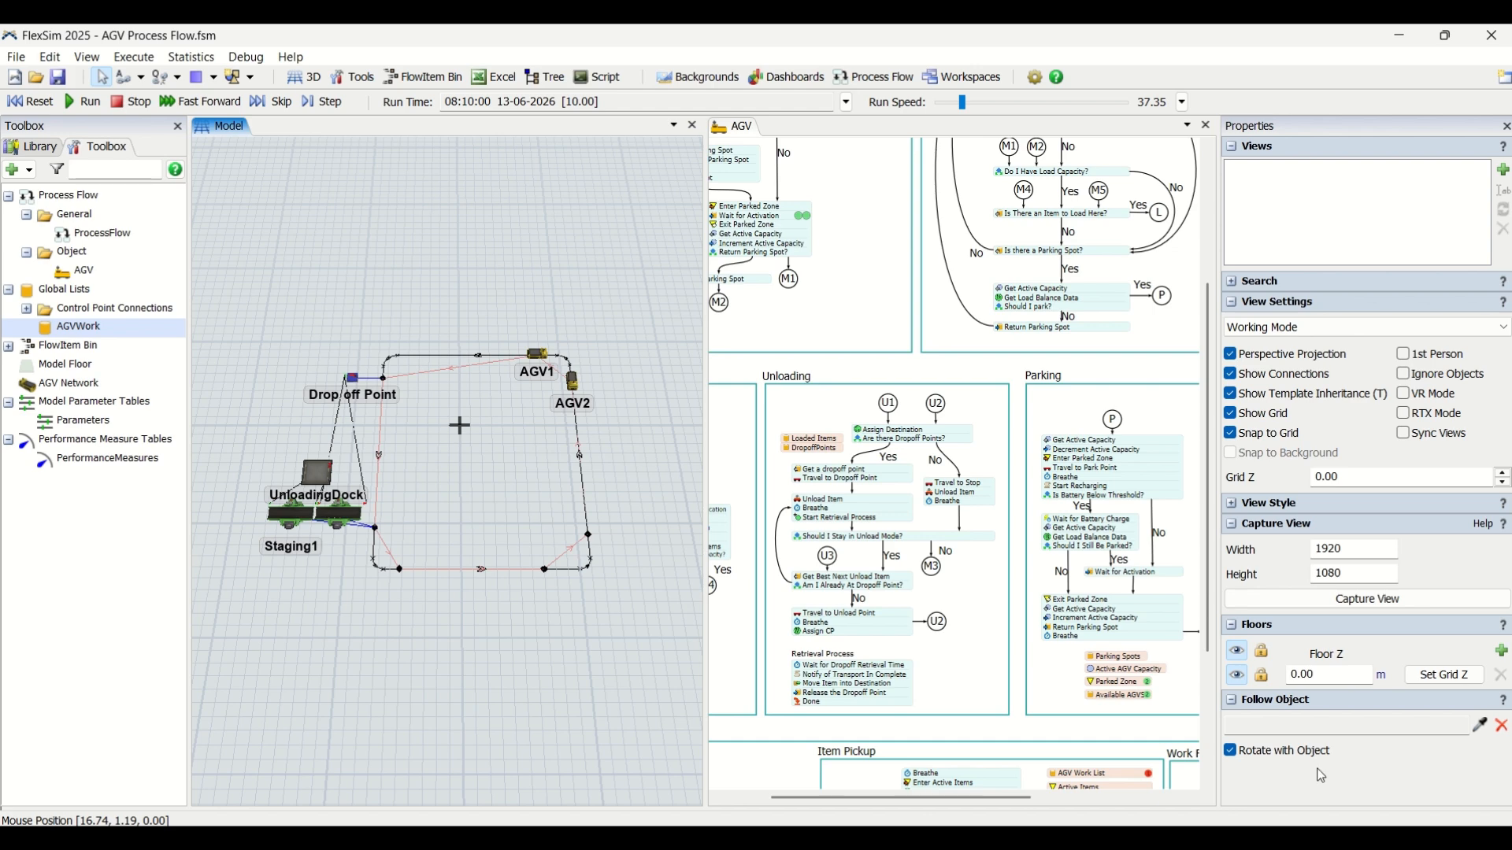
pyautogui.scroll(2, 475, 525)
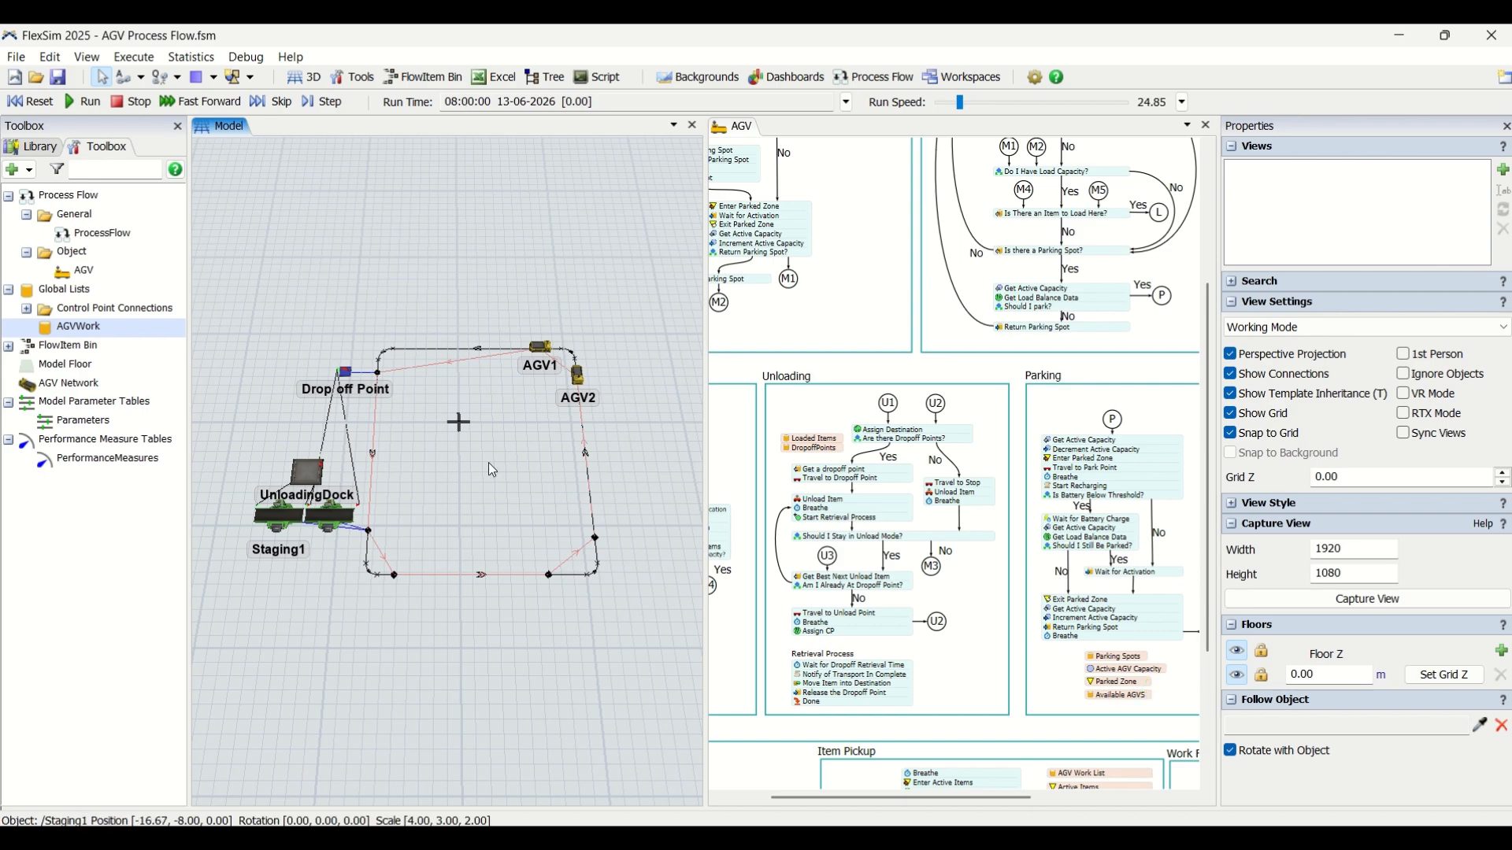
pyautogui.scroll(2, 470, 431)
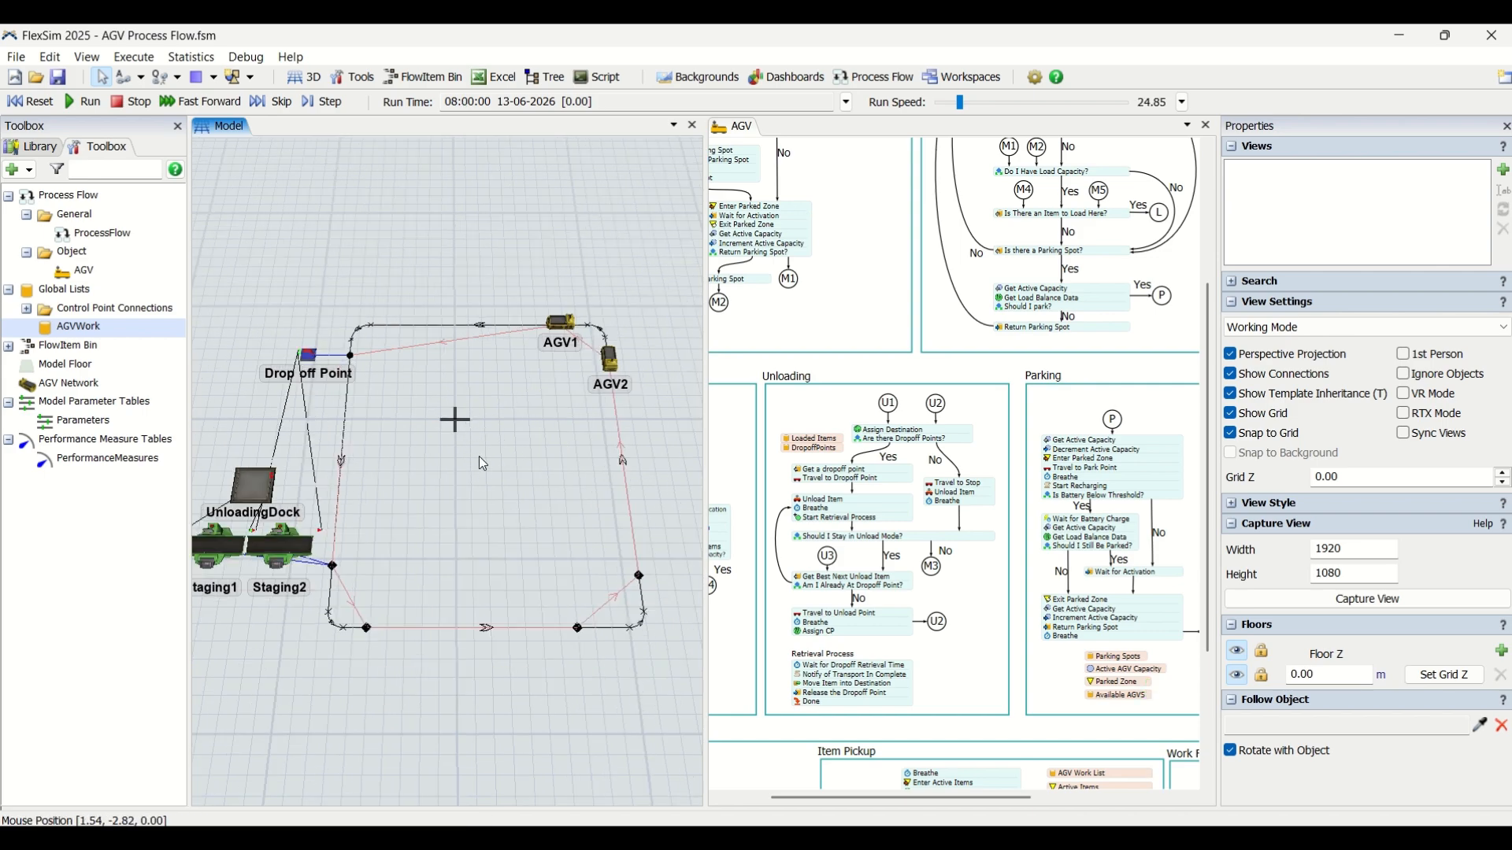
pyautogui.scroll(-1, 479, 458)
pyautogui.moveTo(479, 461); pyautogui.dragTo(529, 504, button='right')
pyautogui.moveTo(438, 514); pyautogui.dragTo(467, 512)
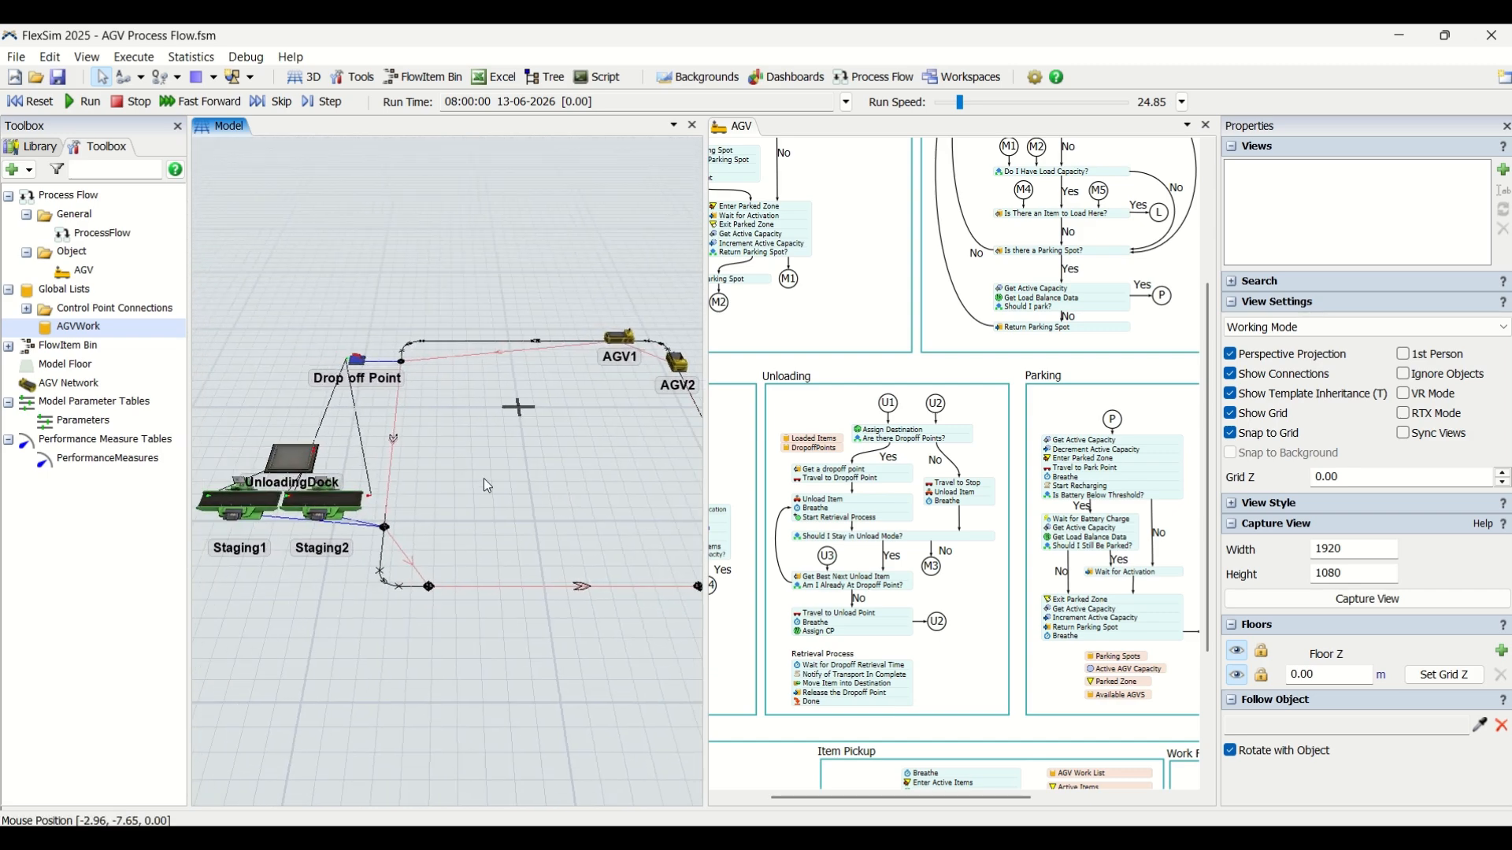
pyautogui.scroll(-1, 508, 483)
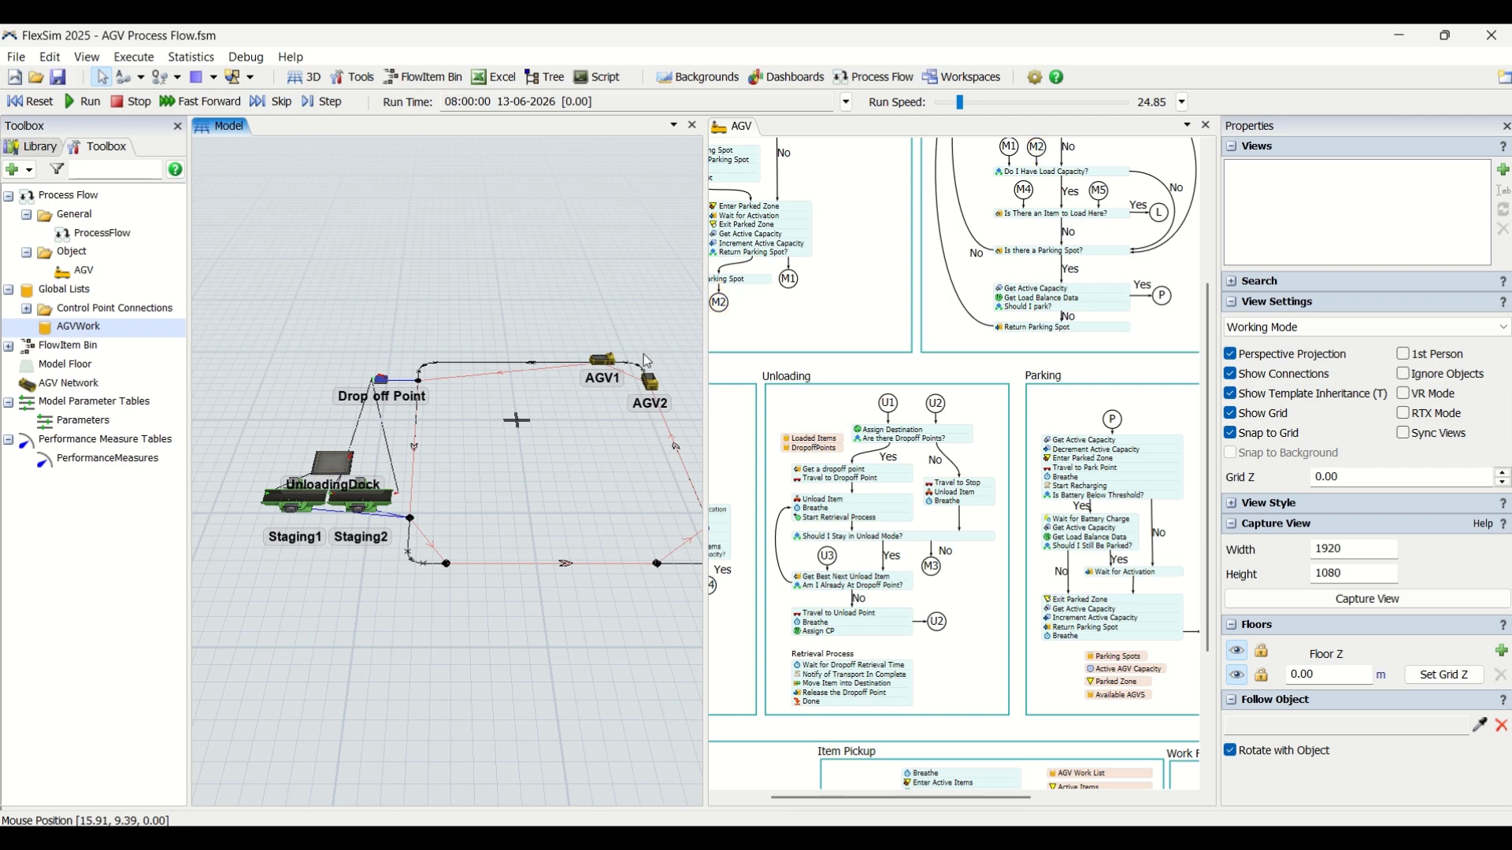
# - Run the simulation at a run speed of 37.35 to check whether the AGVs leave their parking spots, and reset the model
pyautogui.scroll(1, 489, 439)
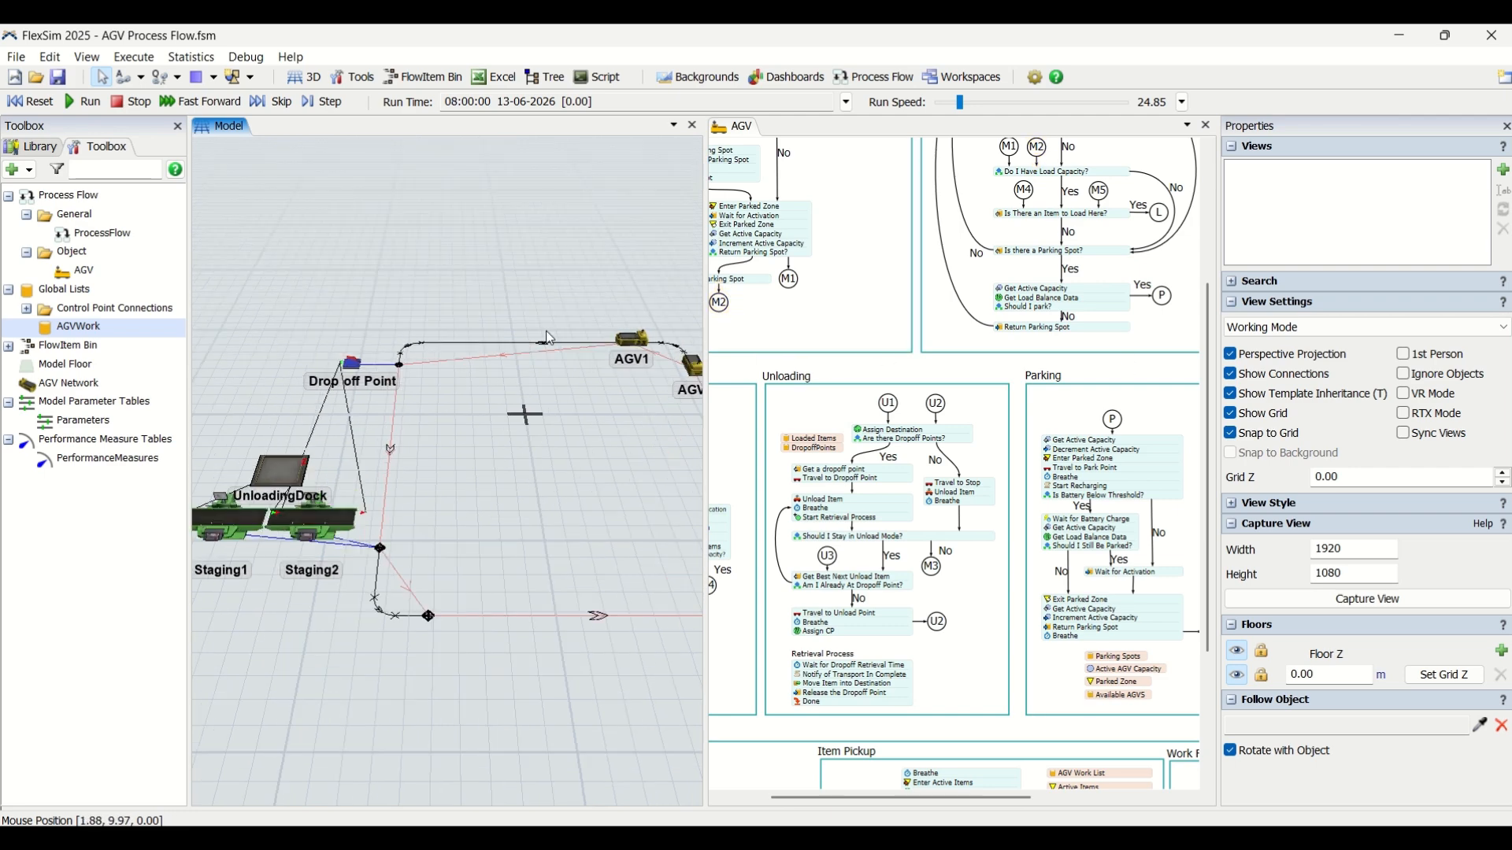
pyautogui.scroll(-1, 543, 441)
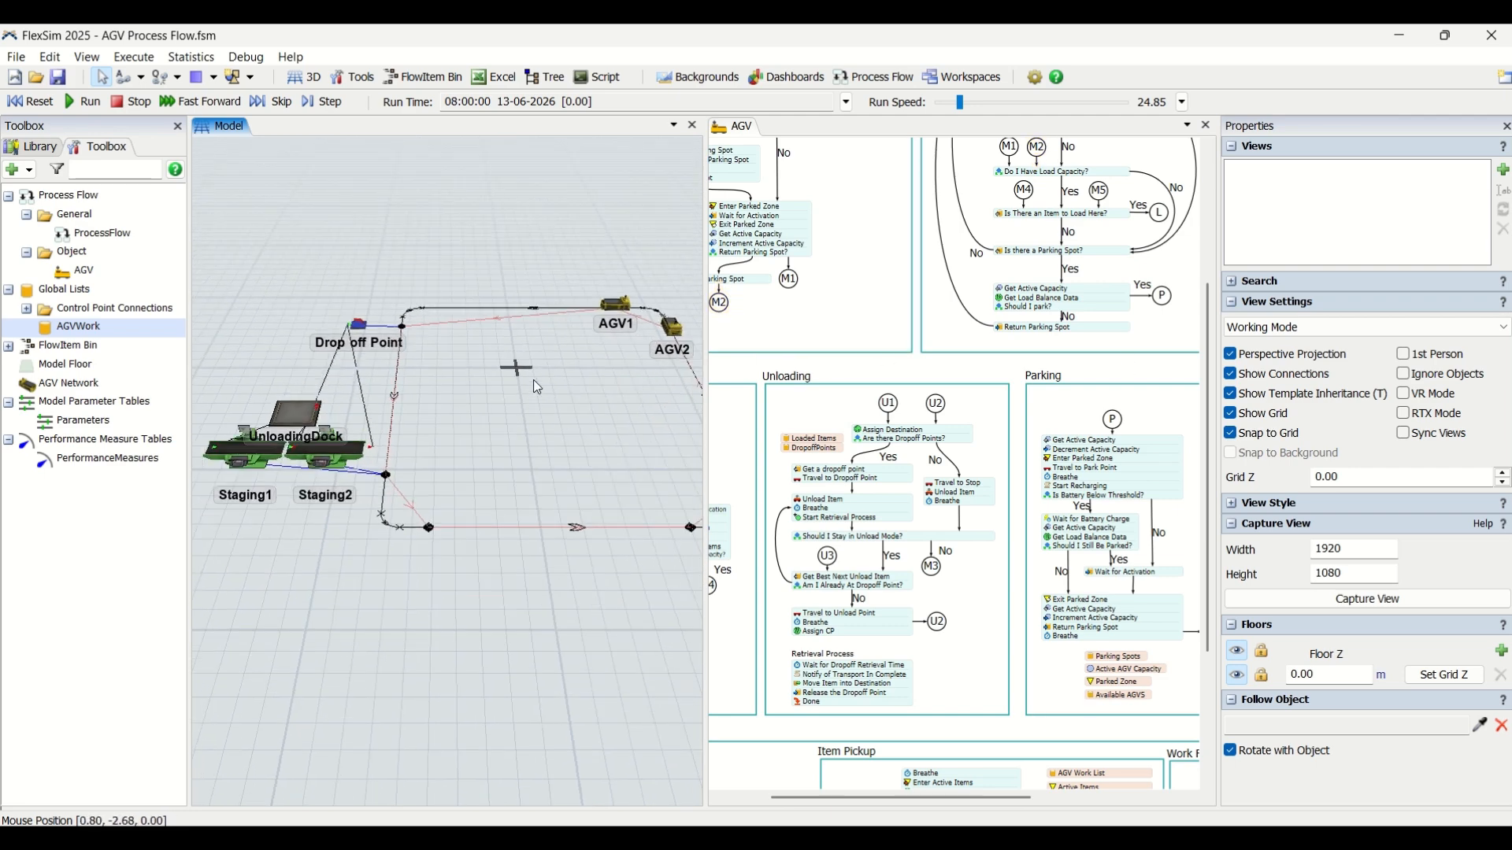
pyautogui.click(494, 320)
pyautogui.click(491, 395)
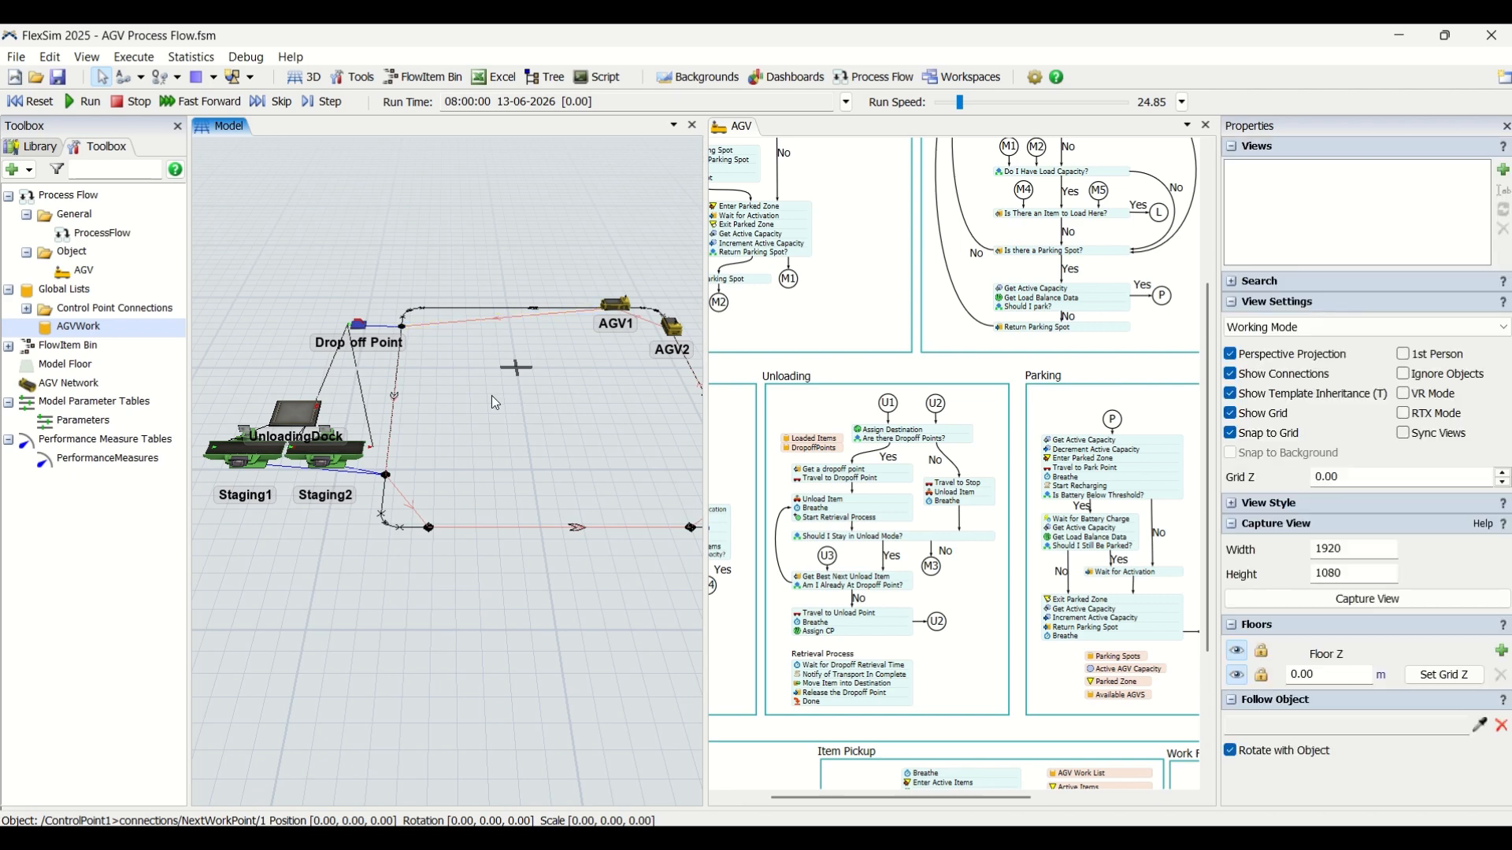
pyautogui.scroll(-2, 492, 399)
pyautogui.scroll(4, 492, 401)
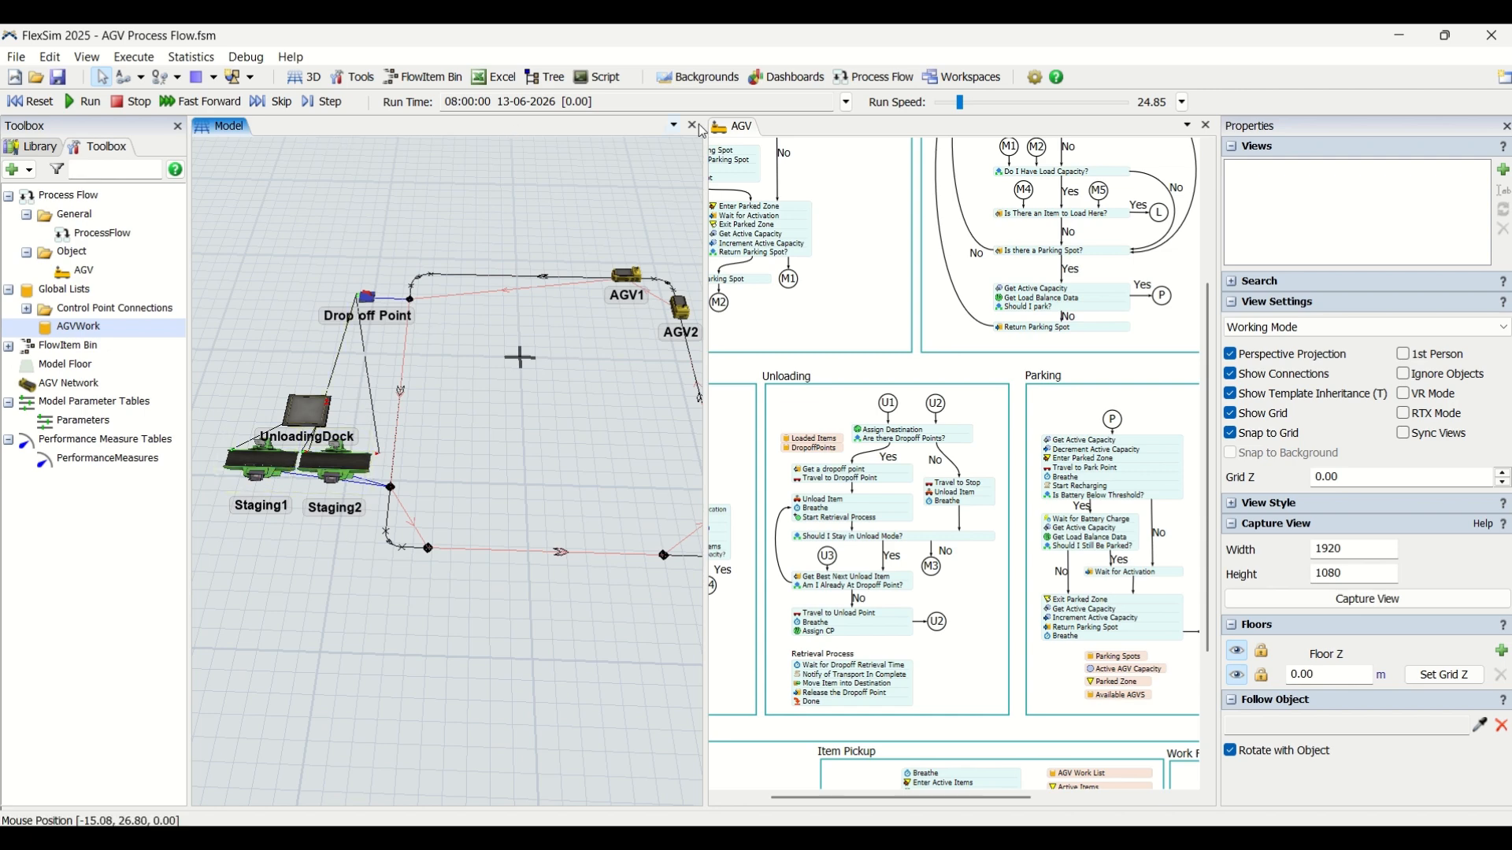
pyautogui.click(93, 105)
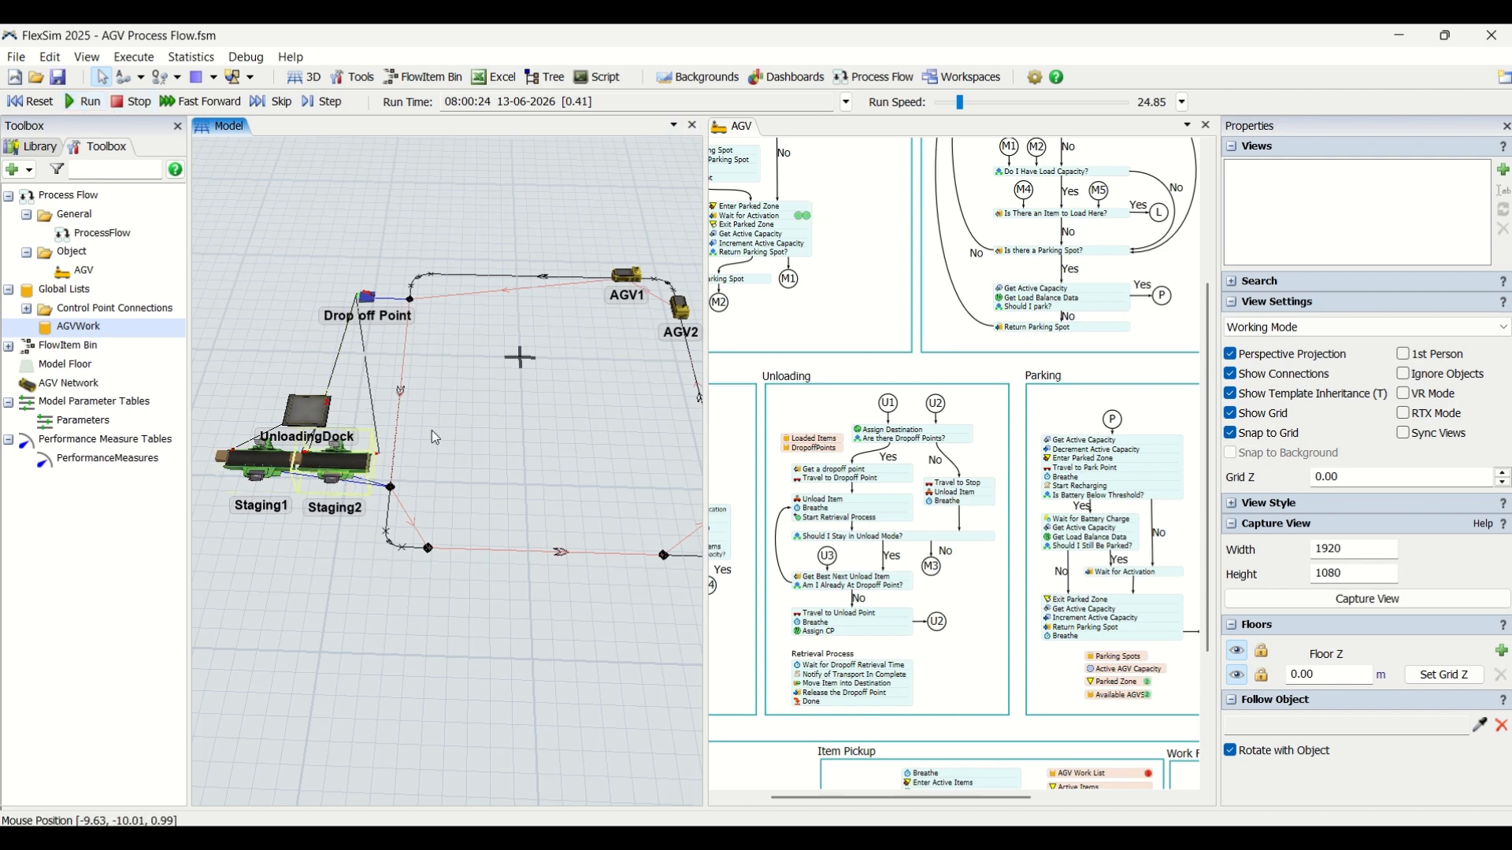
pyautogui.moveTo(962, 103)
pyautogui.mouseDown()
pyautogui.moveTo(998, 105)
pyautogui.moveTo(962, 104)
pyautogui.mouseUp()
pyautogui.click(28, 101)
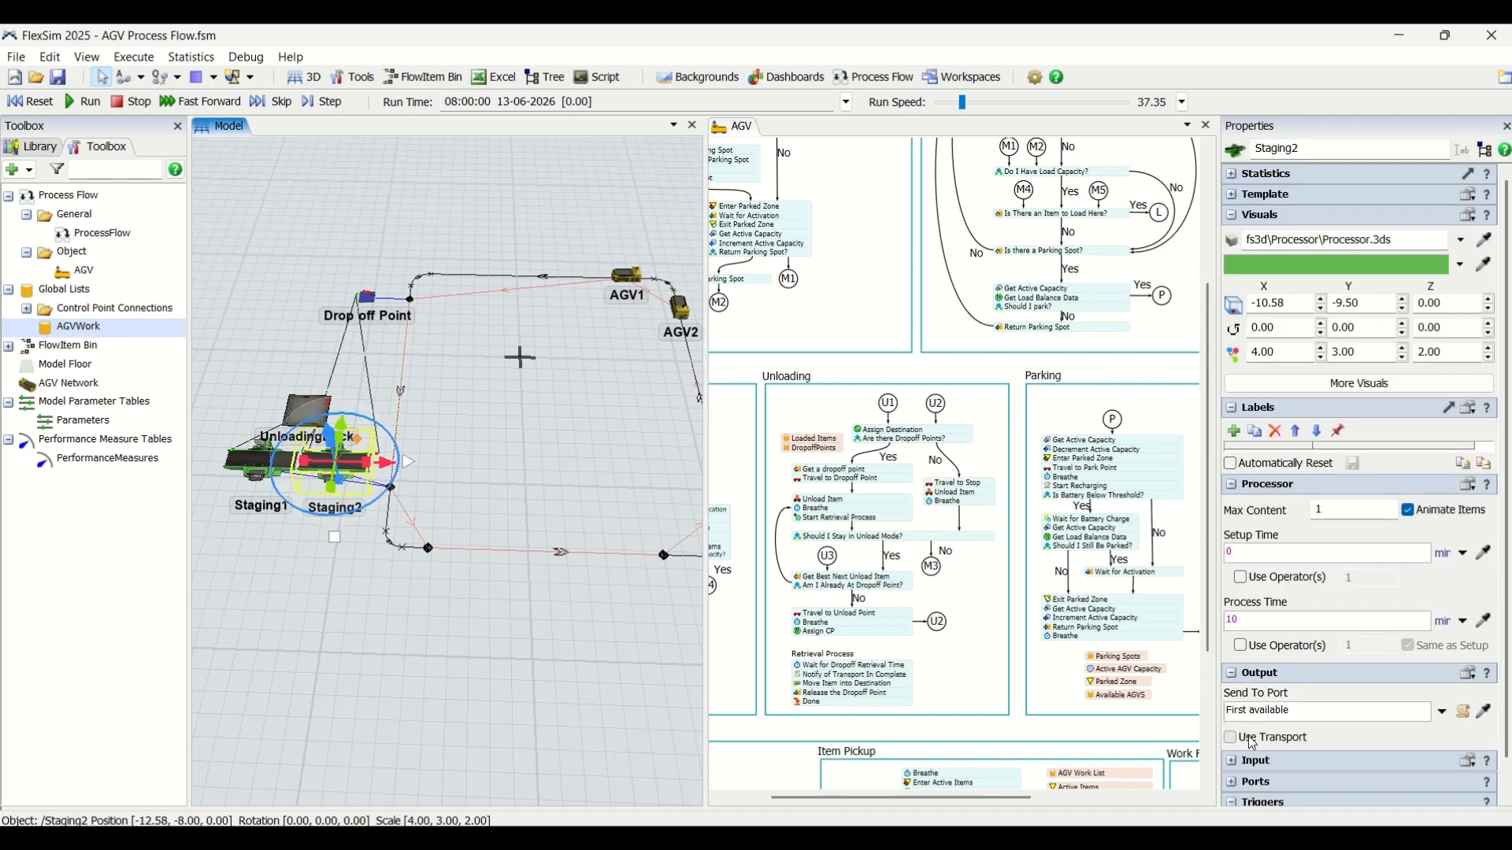
# - Enable transport on the Staging2 output and set it to push items to the AGVWork item list without a task sequence
pyautogui.click(1253, 740)
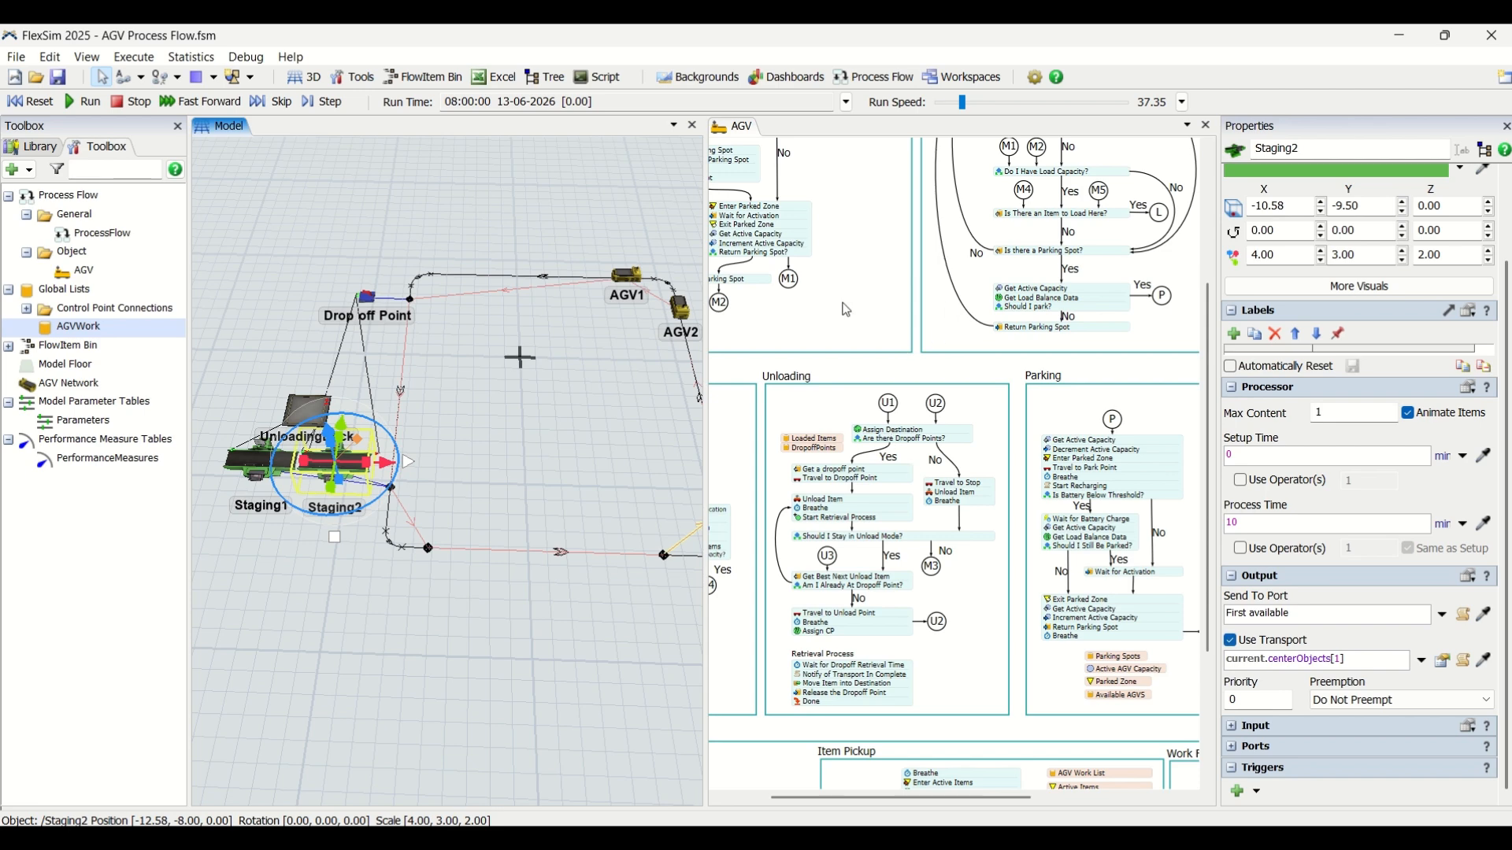
pyautogui.scroll(-2, 866, 336)
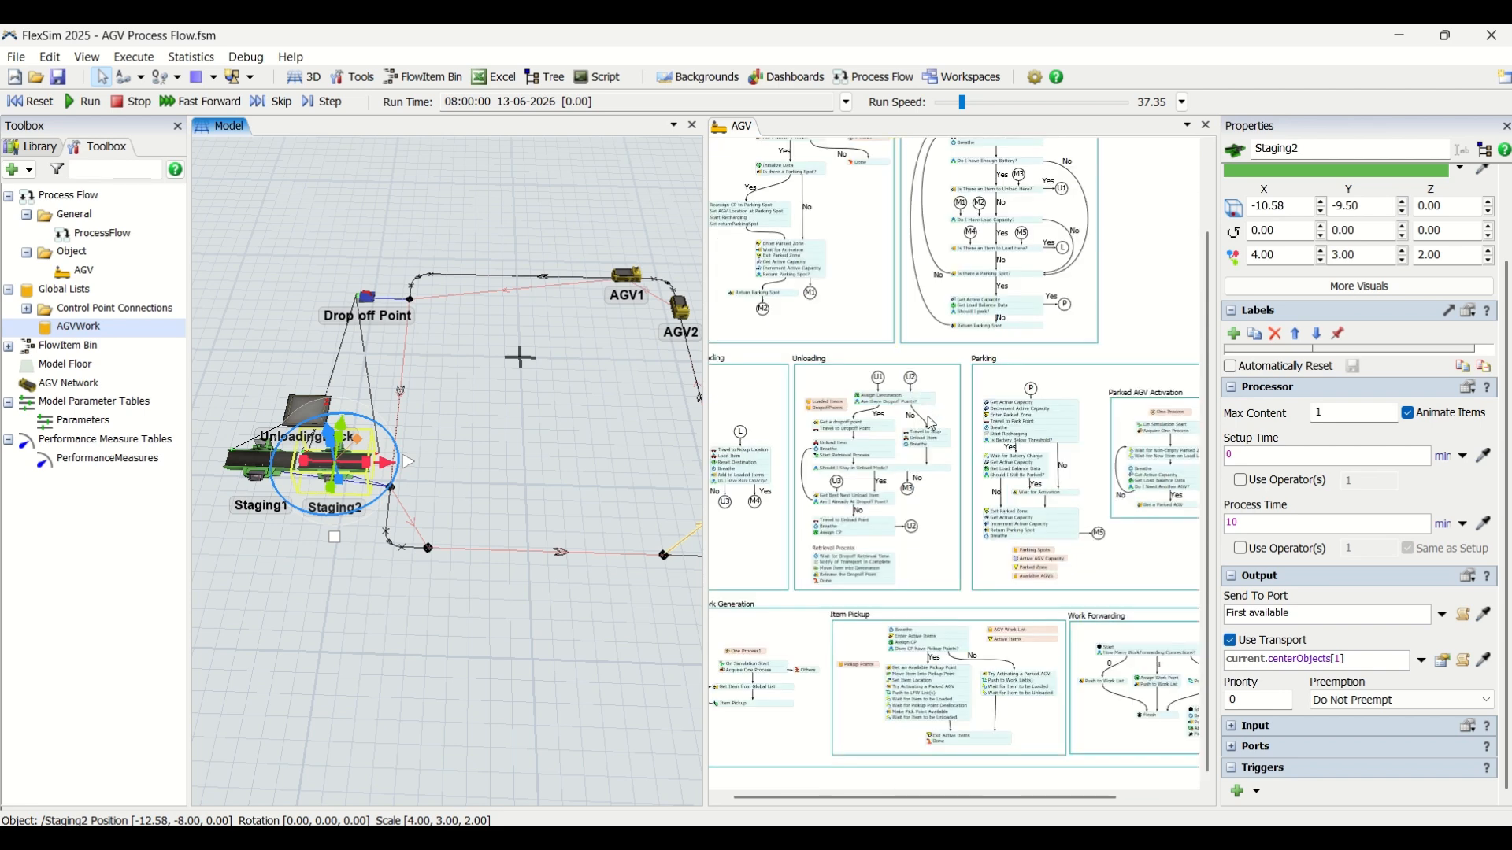
pyautogui.click(1421, 661)
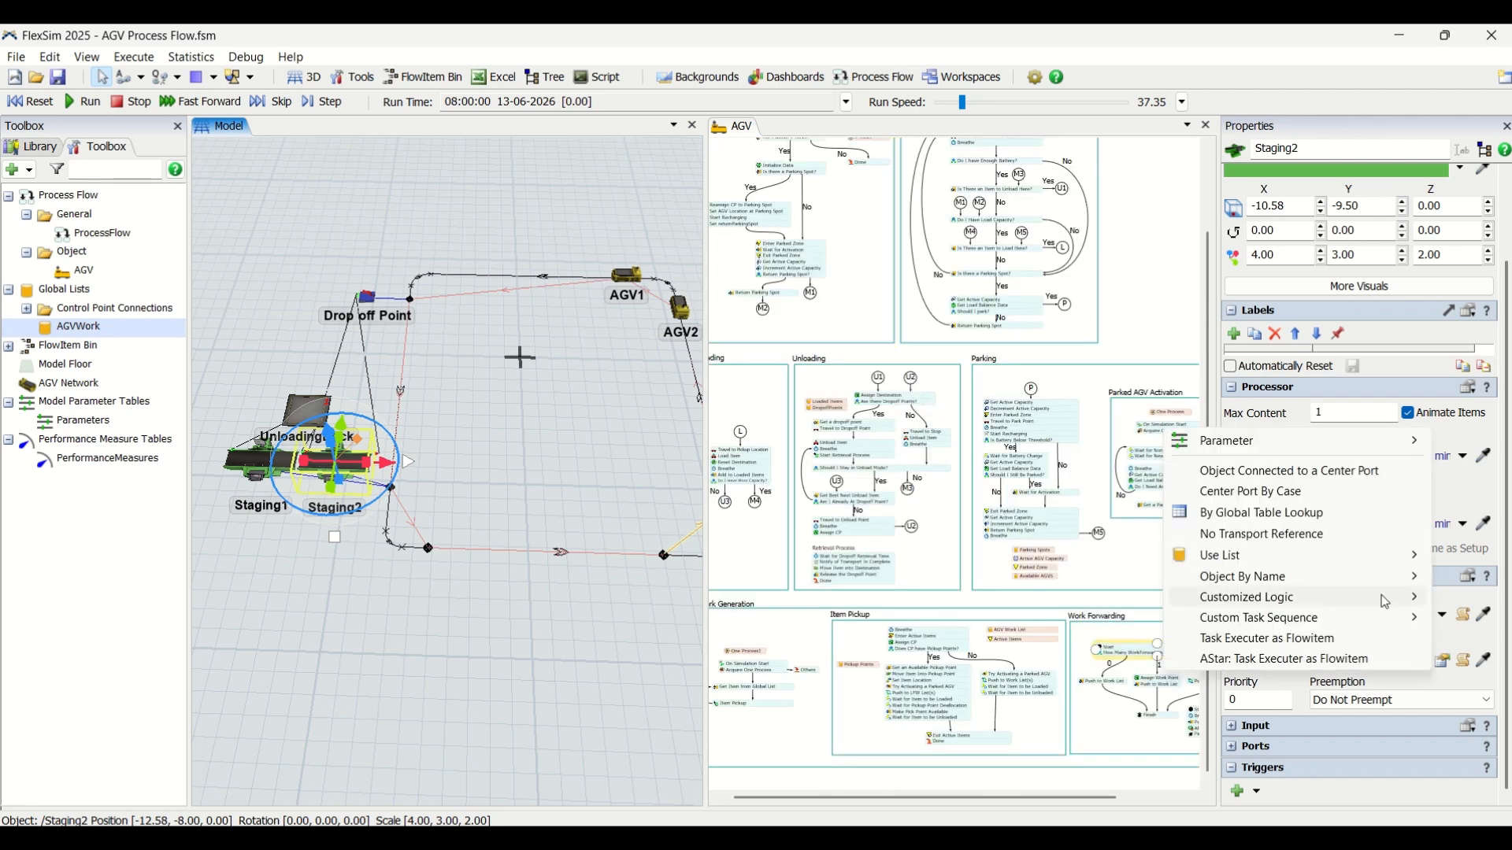
pyautogui.moveTo(1260, 555)
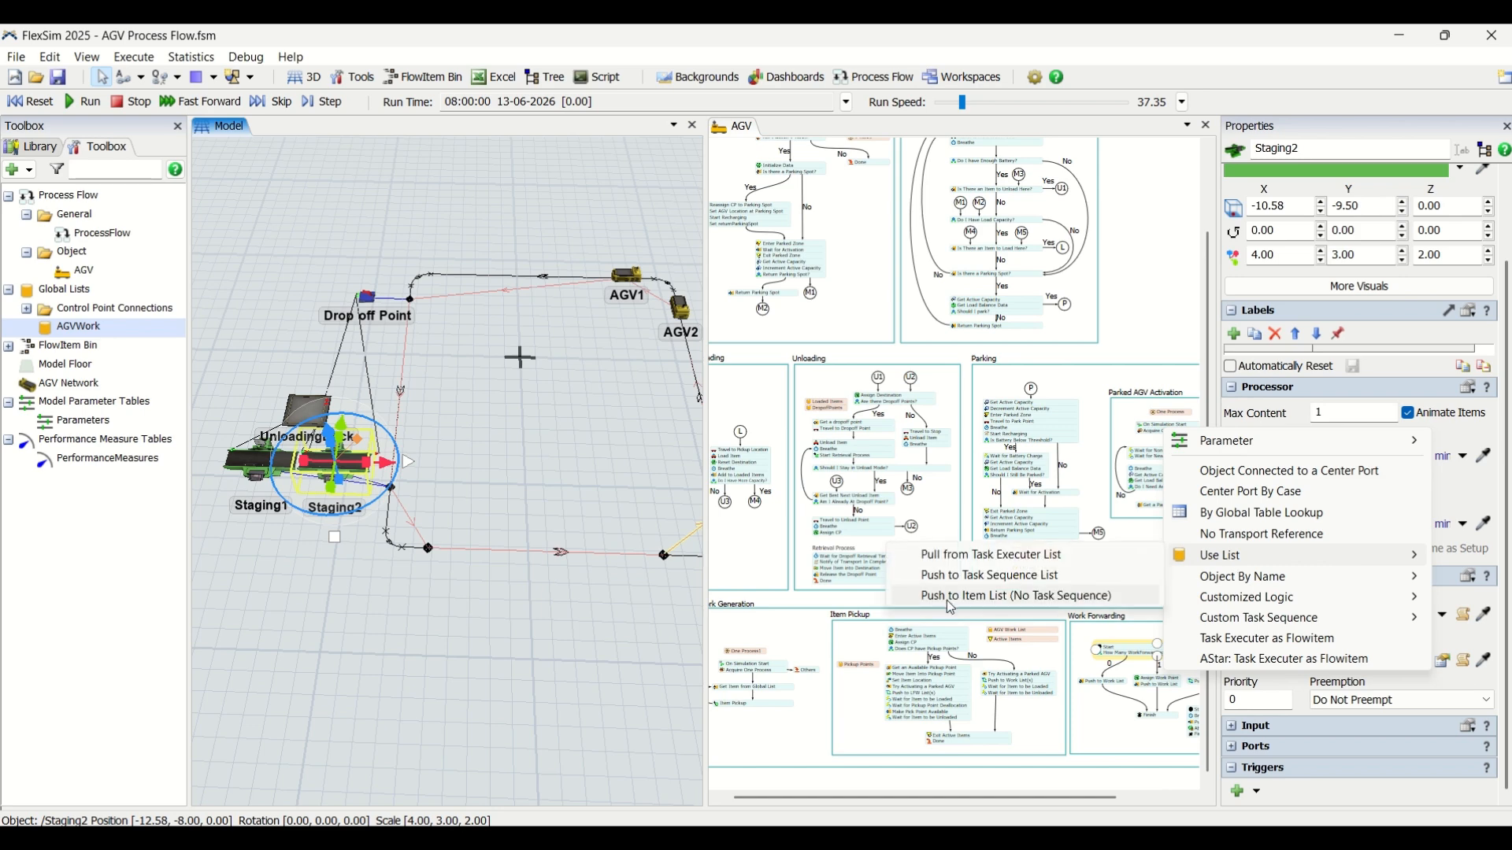
pyautogui.click(947, 600)
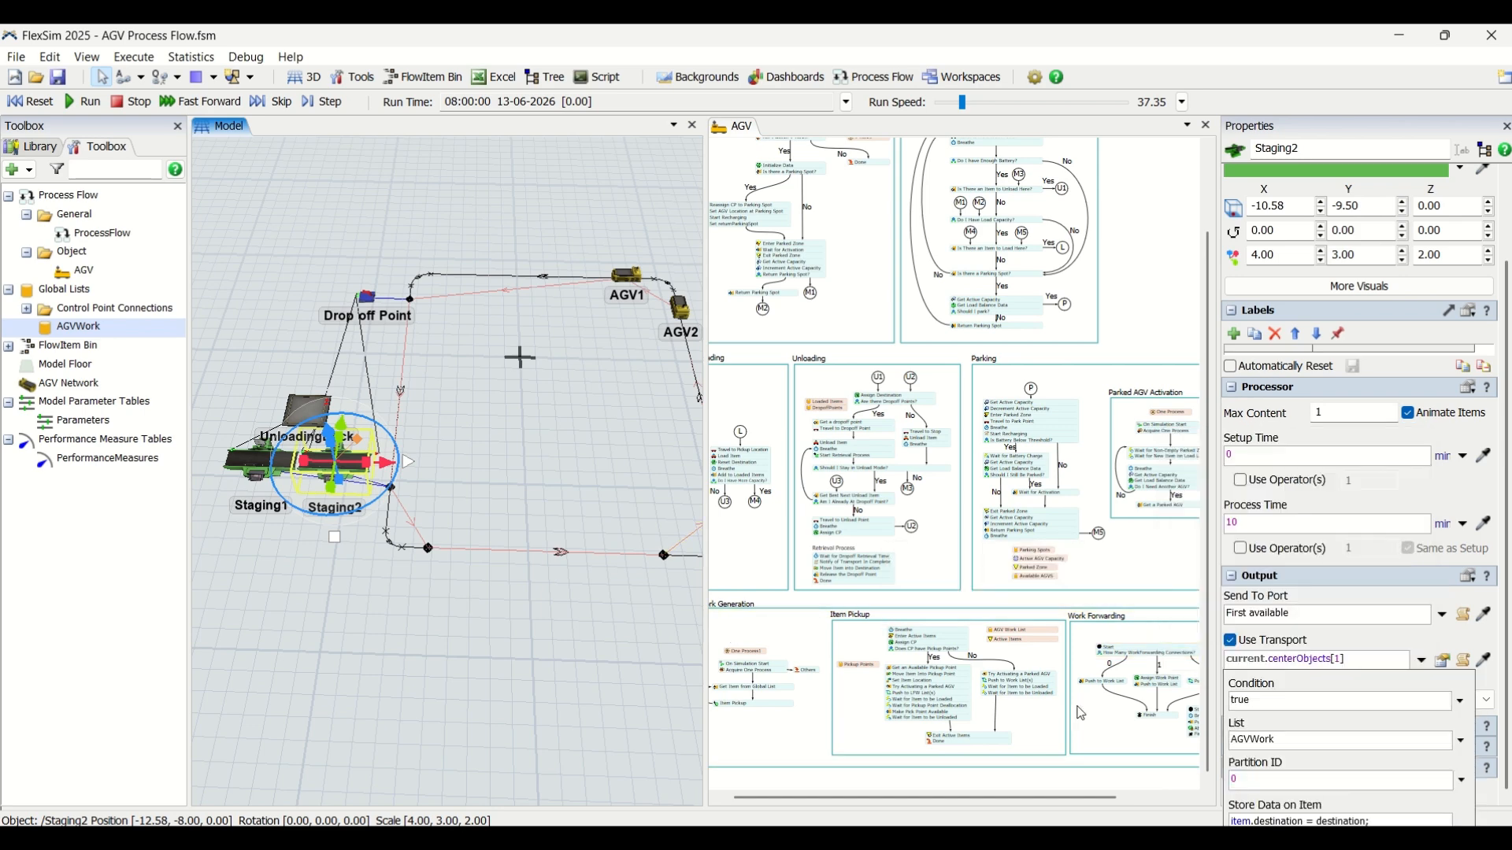
pyautogui.click(413, 587)
# - Enable transport on the Staging1 output and have it push items to the AGVWork item list without a task sequence
pyautogui.click(242, 487)
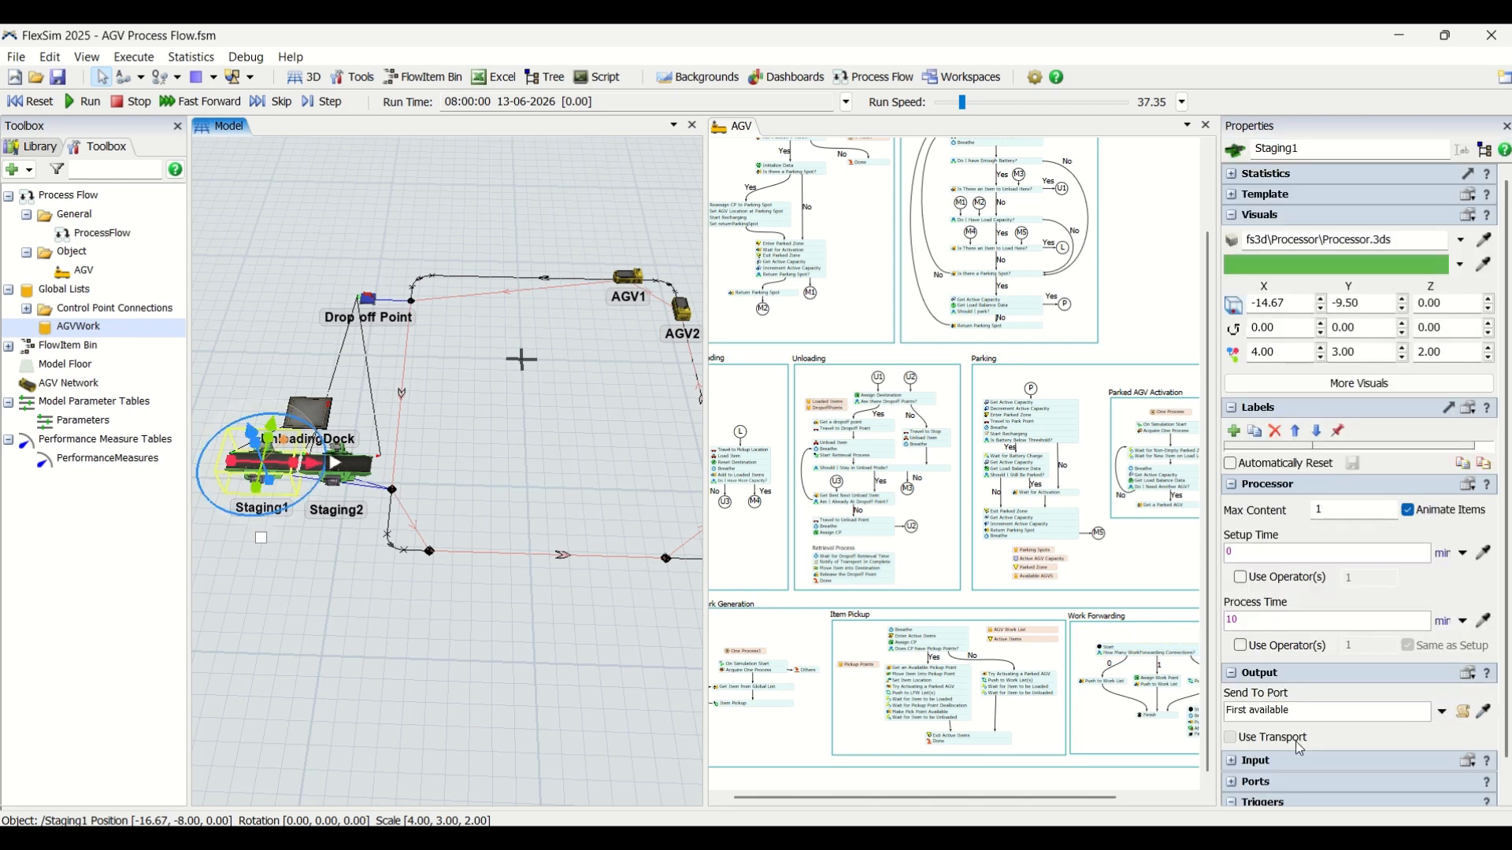
pyautogui.click(1300, 748)
pyautogui.click(1423, 668)
pyautogui.moveTo(1263, 562)
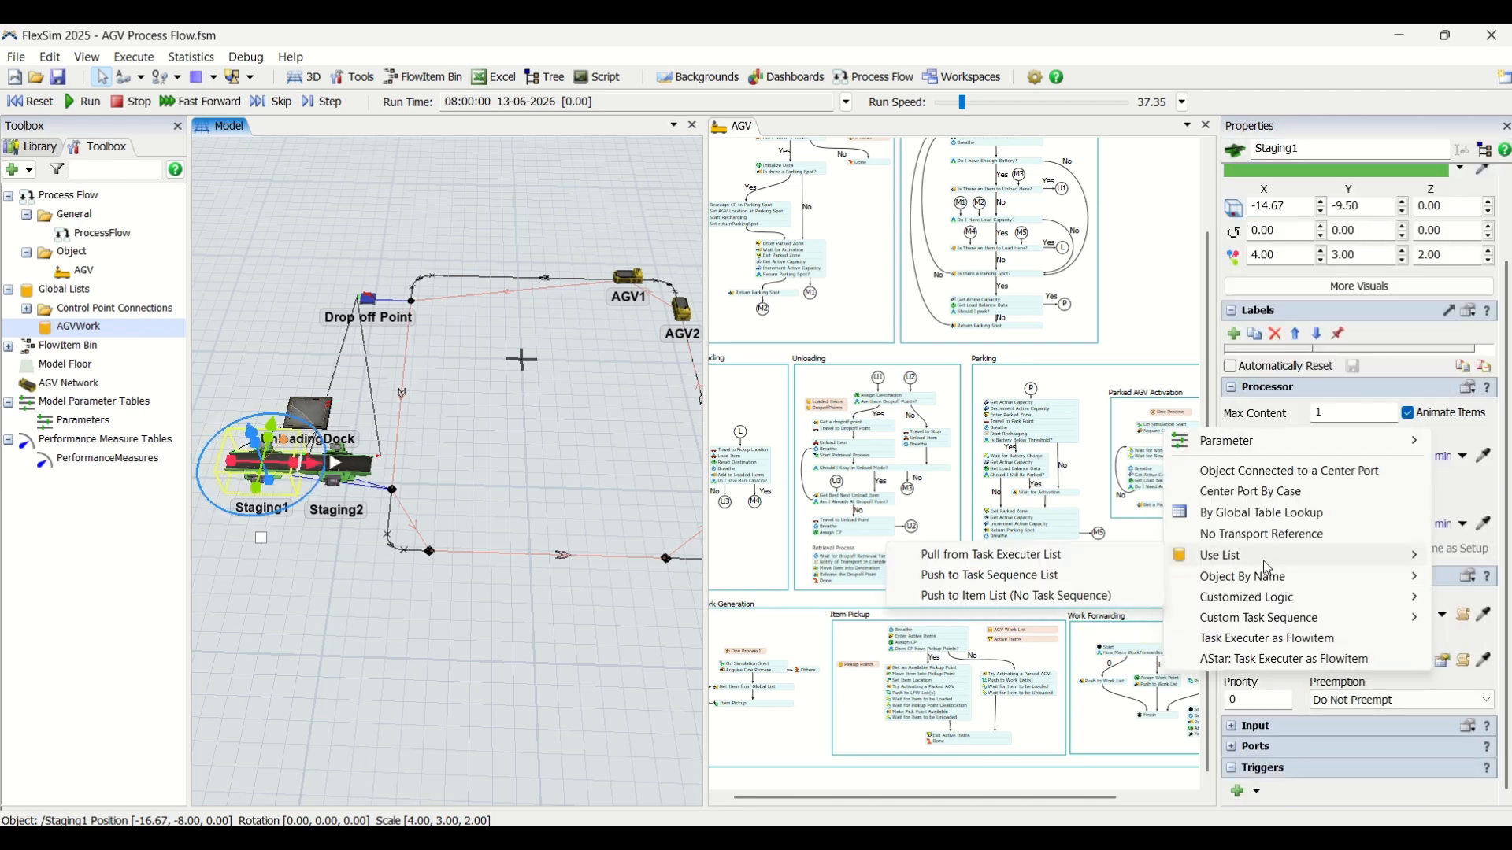
pyautogui.click(969, 599)
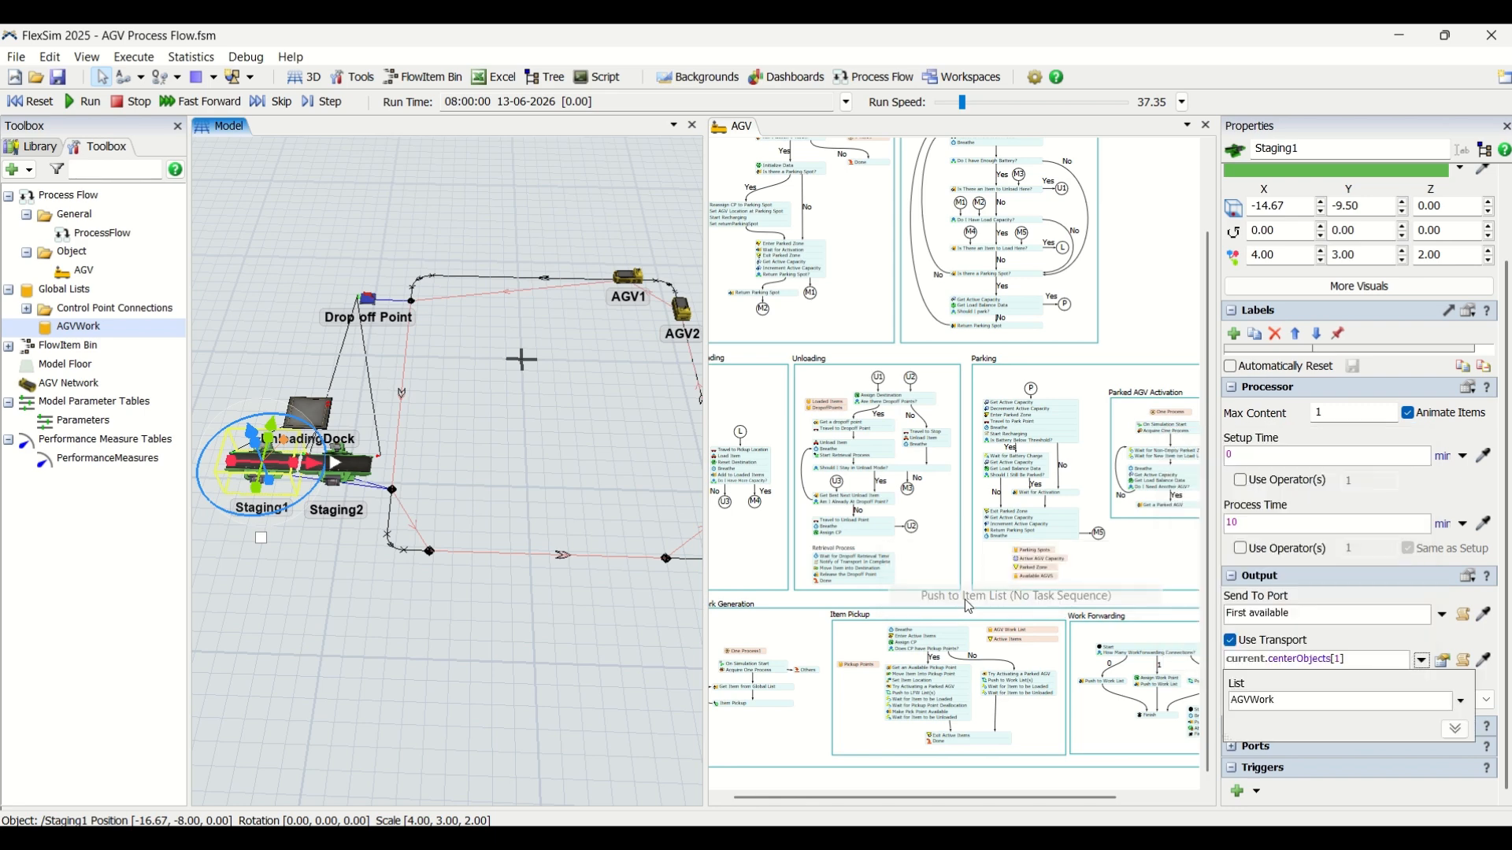
pyautogui.click(494, 652)
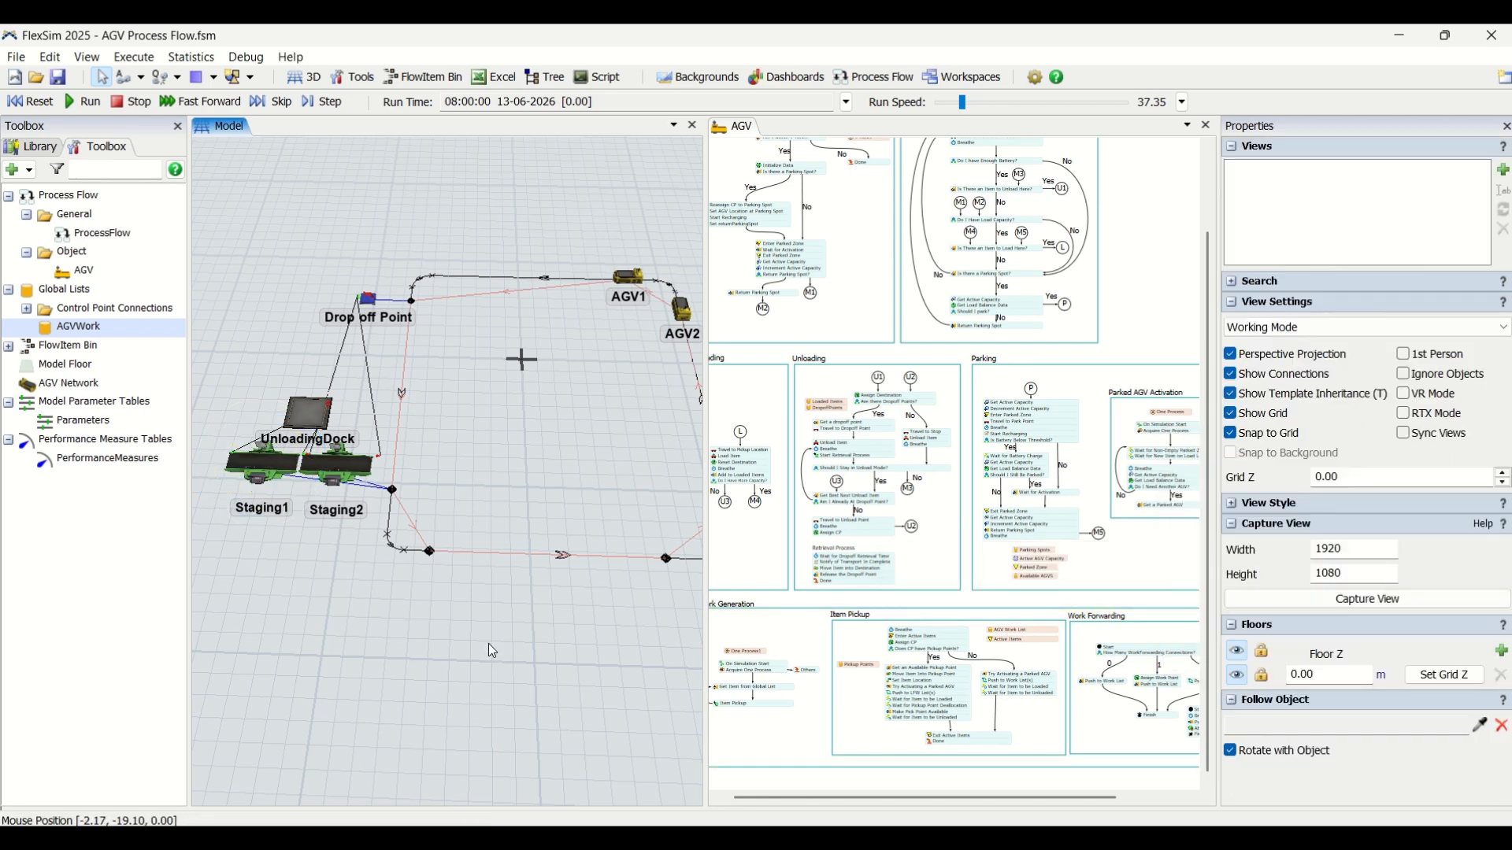
# - Reset and run the simulation, lower the run speed to 6.47, and watch the AGVs carry items to the Drop off Point
pyautogui.click(28, 101)
pyautogui.click(87, 104)
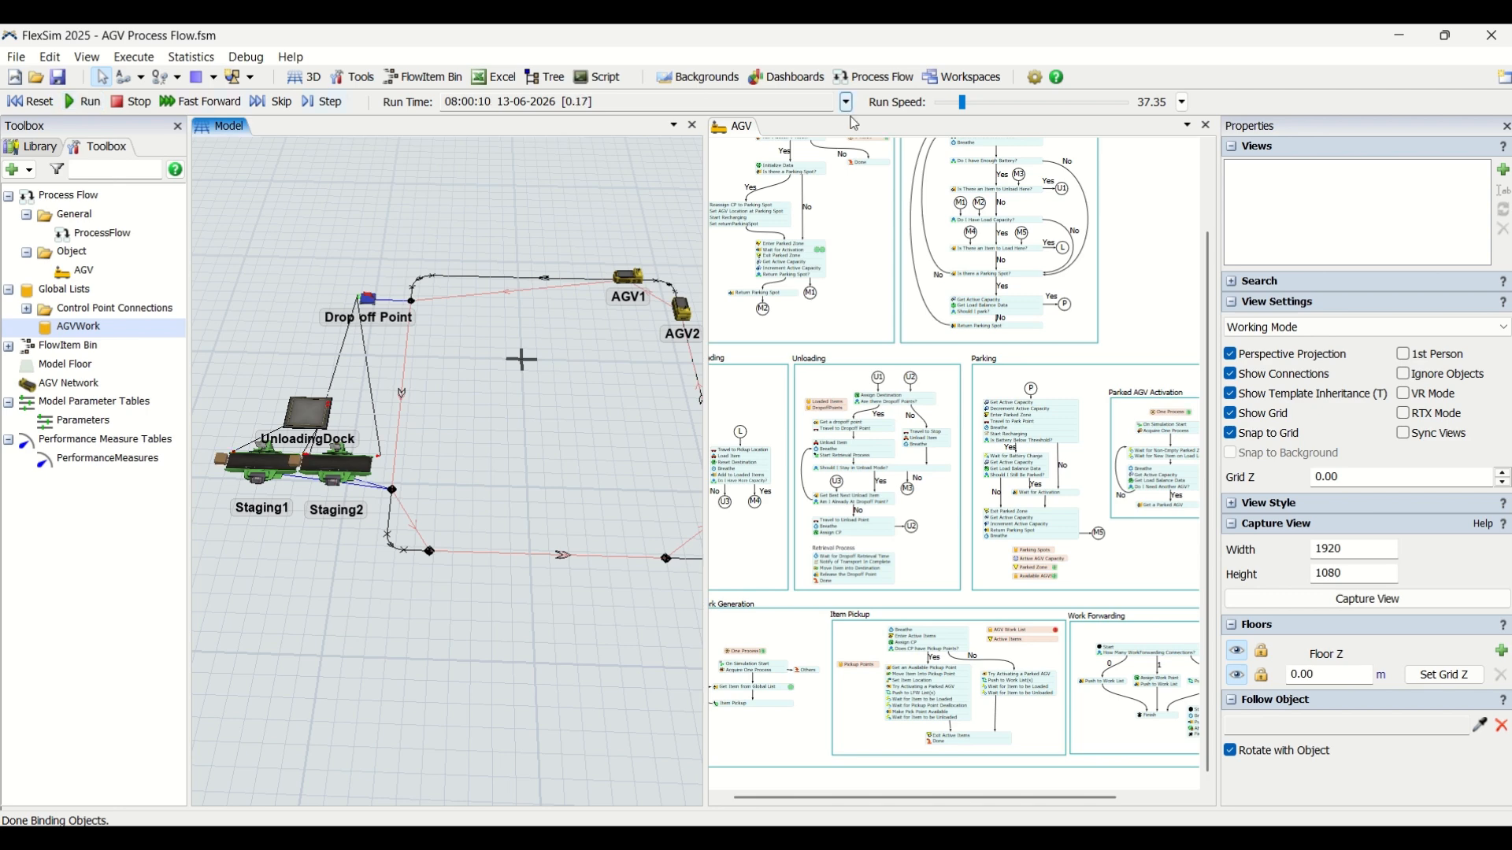
pyautogui.moveTo(962, 103)
pyautogui.mouseDown()
pyautogui.moveTo(988, 107)
pyautogui.moveTo(958, 108)
pyautogui.mouseUp()
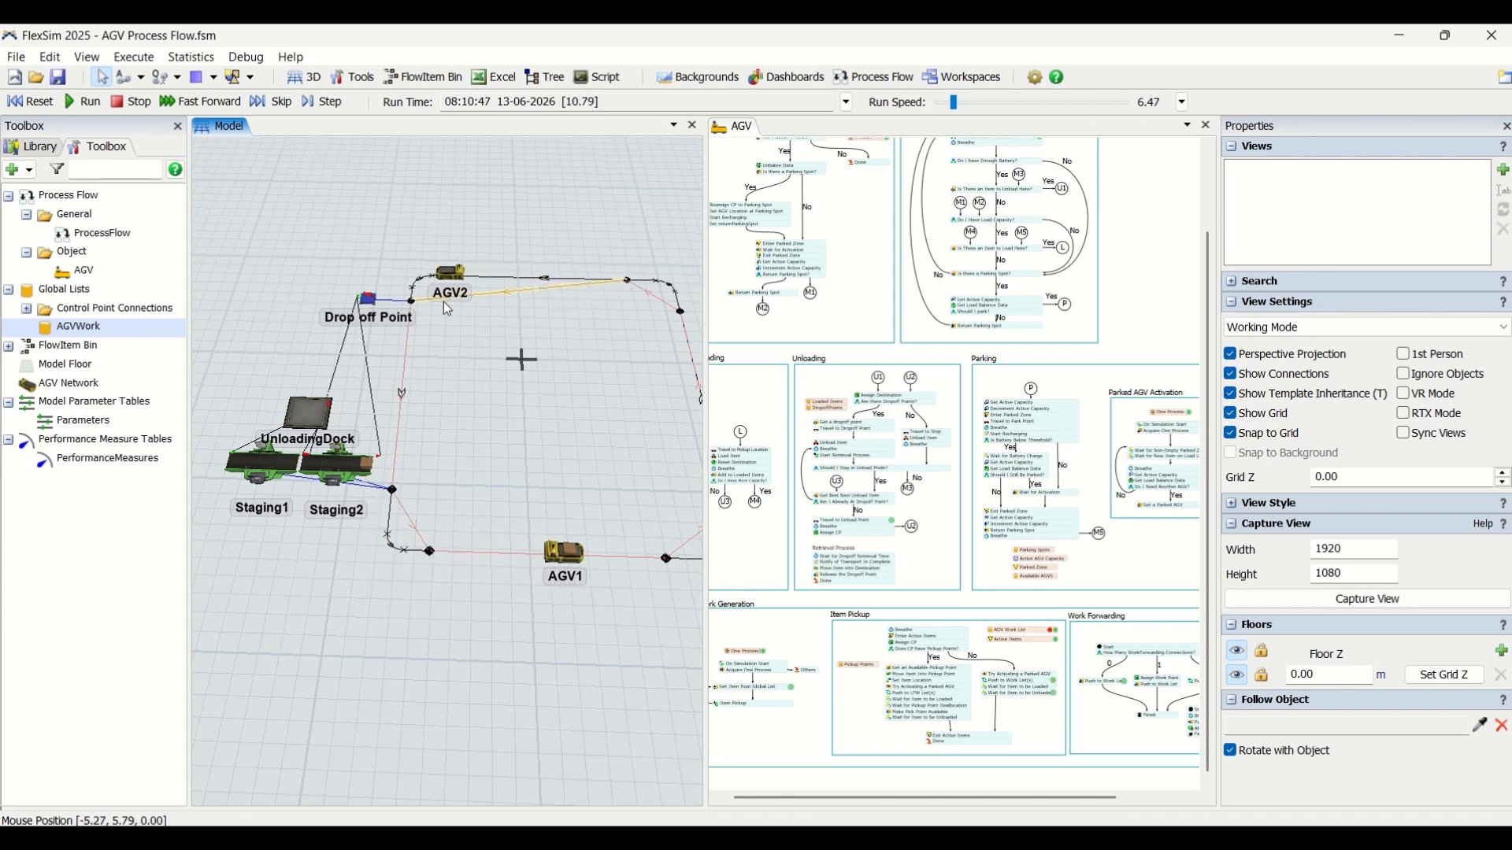
pyautogui.moveTo(446, 673); pyautogui.dragTo(419, 673)
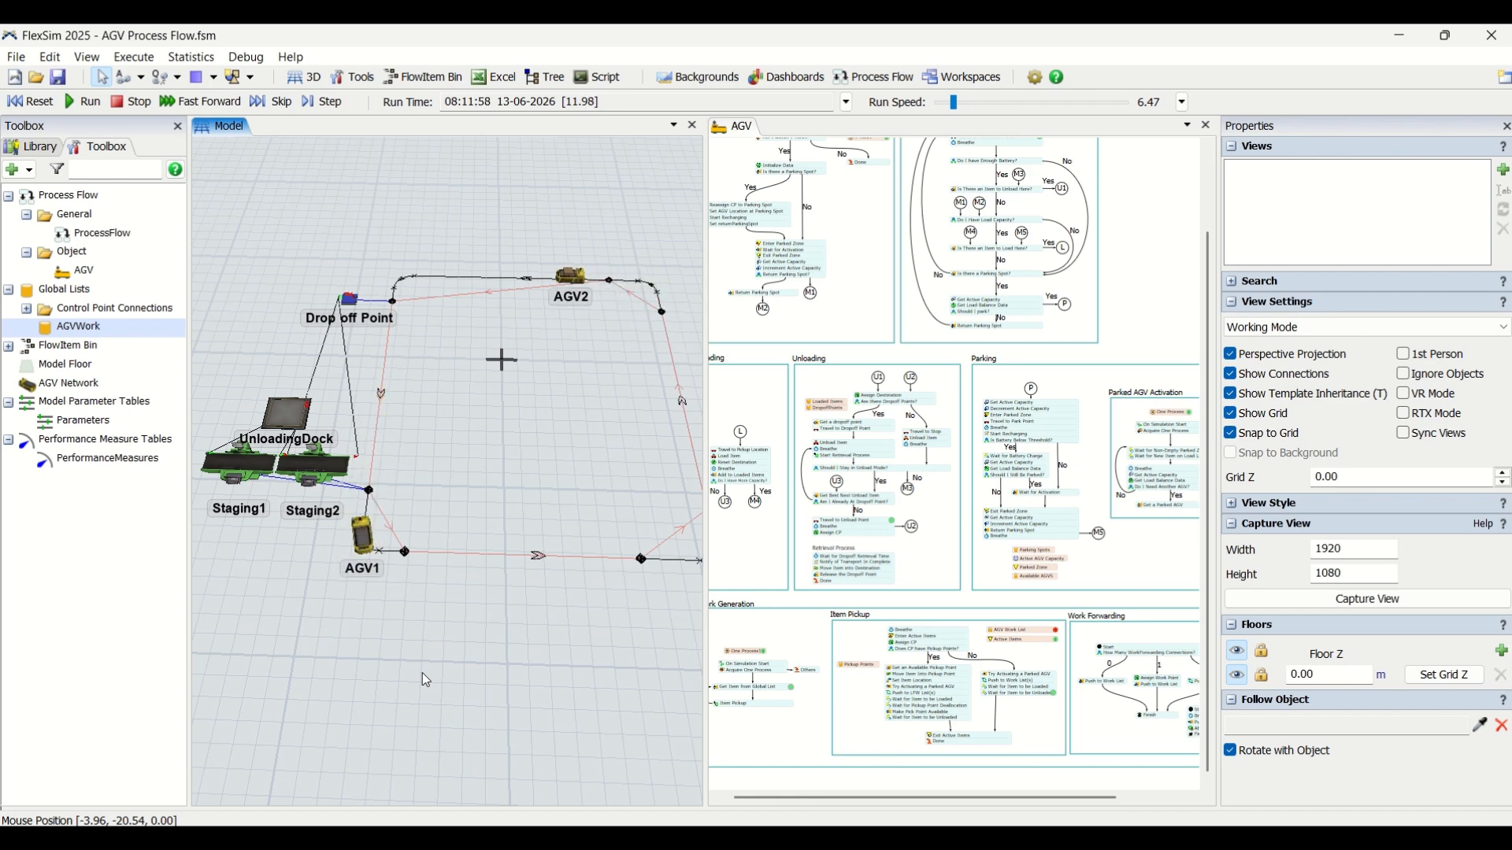
pyautogui.scroll(4, 386, 292)
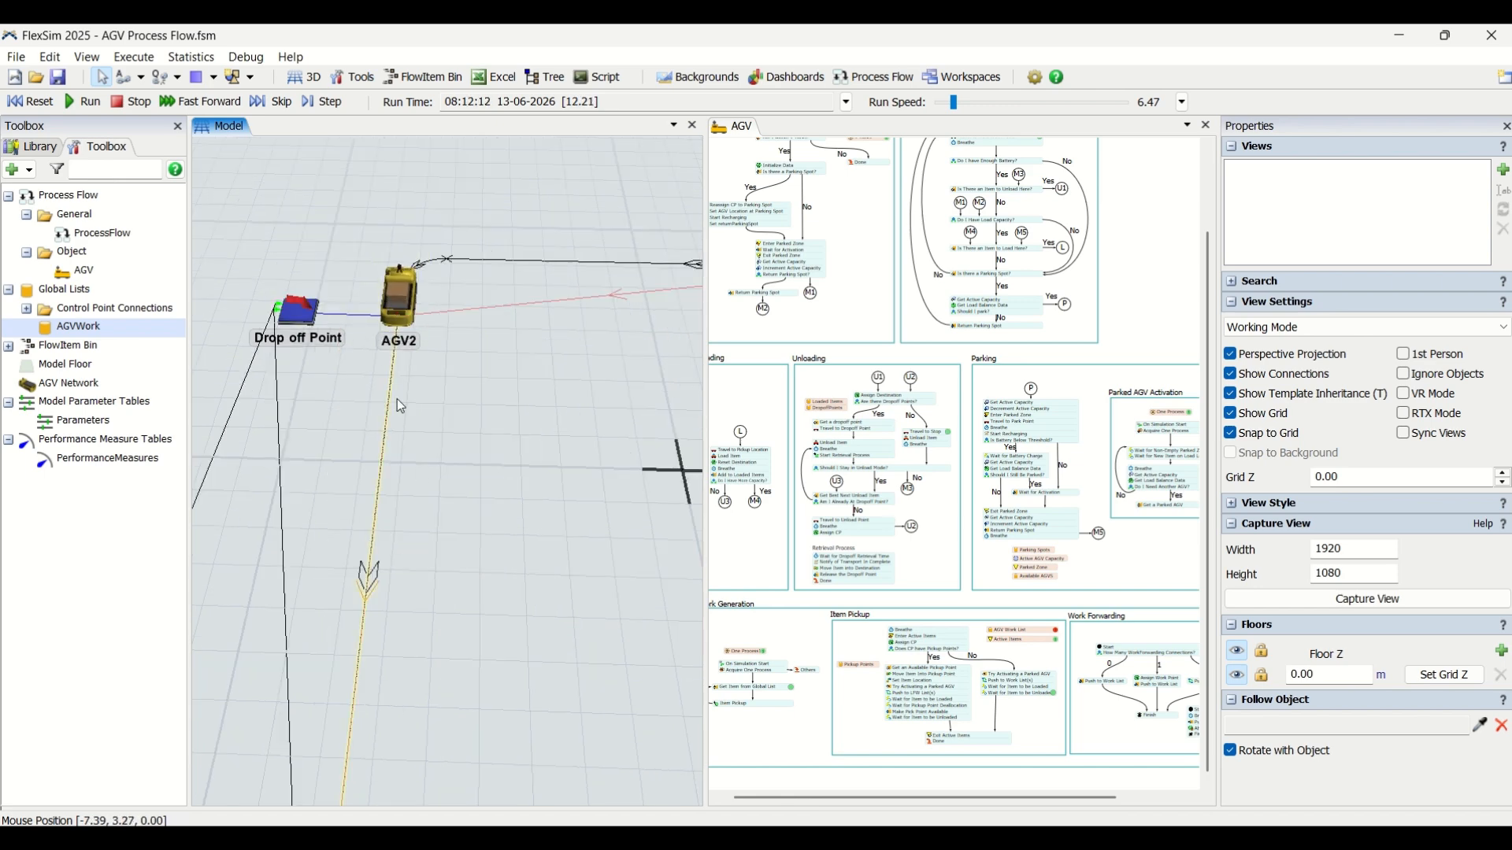
pyautogui.moveTo(438, 464); pyautogui.dragTo(477, 445, button='right')
pyautogui.scroll(-3, 479, 451)
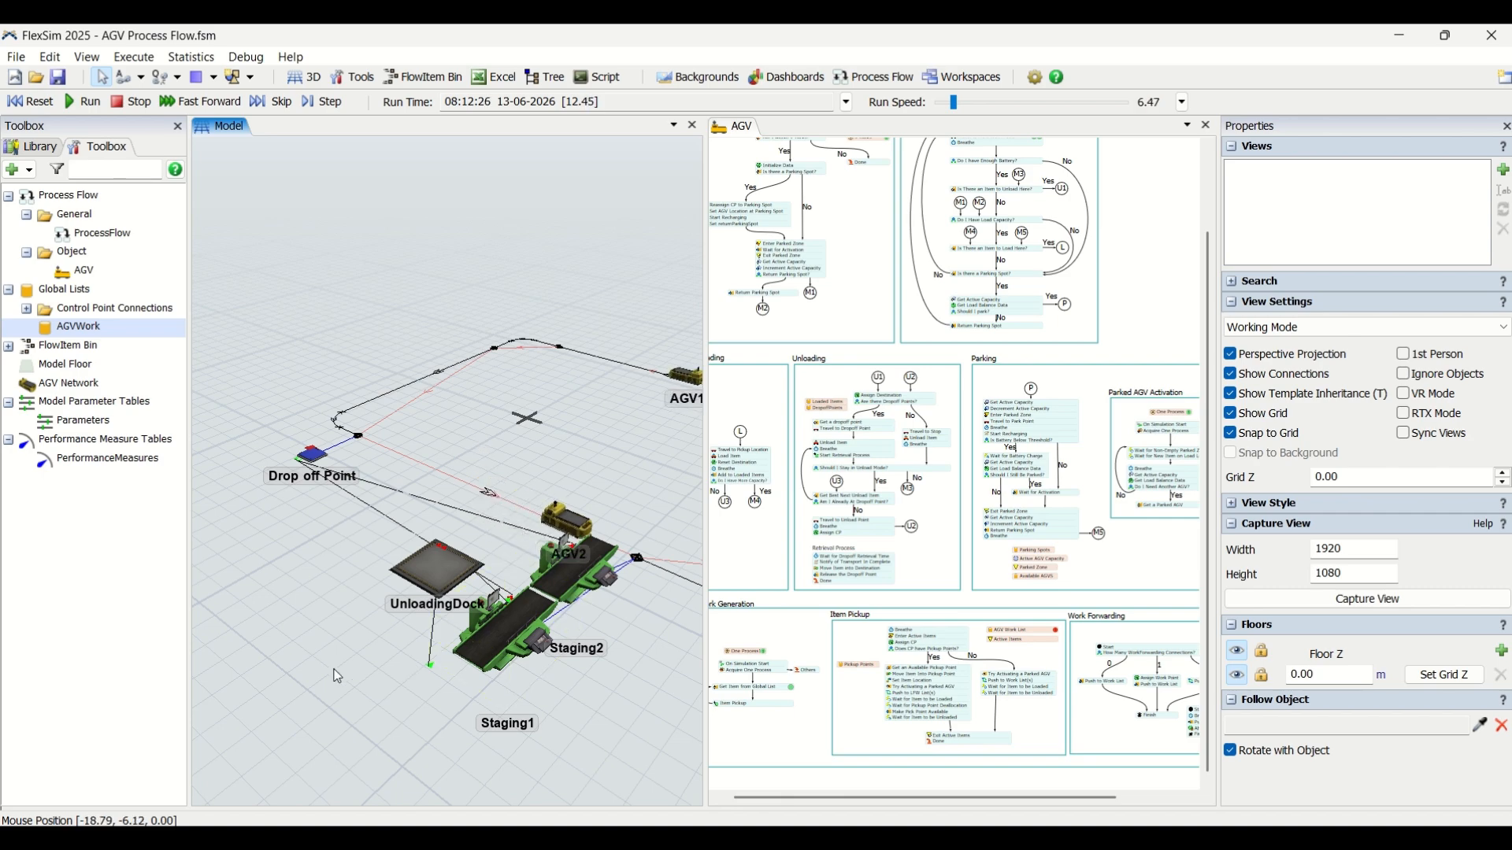
pyautogui.scroll(-2, 479, 451)
# - Close the AGV process flow view, watch both AGVs travel around the loop in the 3D model, and reset the simulation
pyautogui.click(1205, 125)
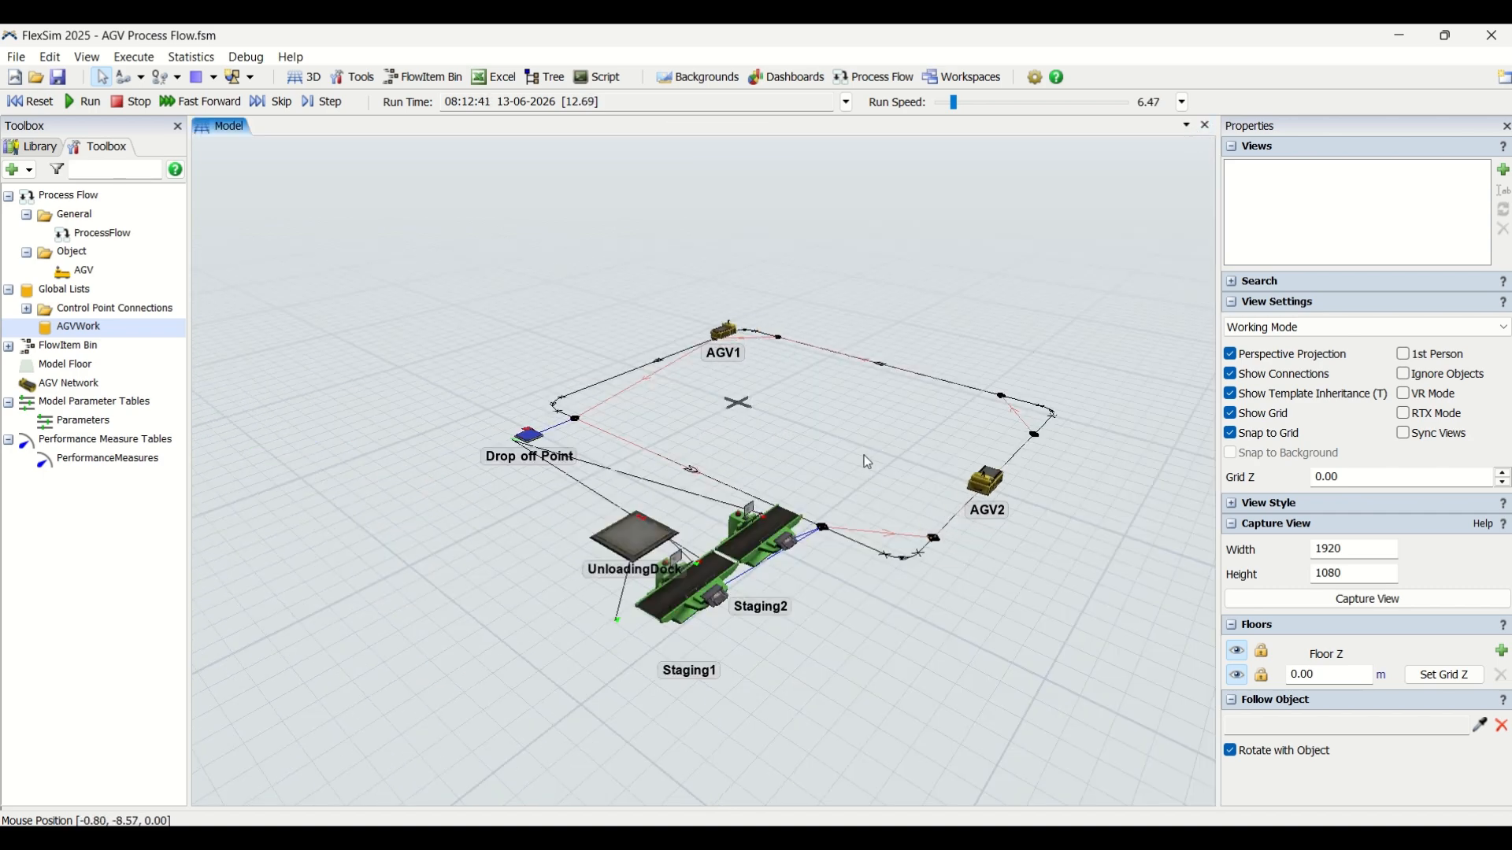
pyautogui.scroll(5, 863, 455)
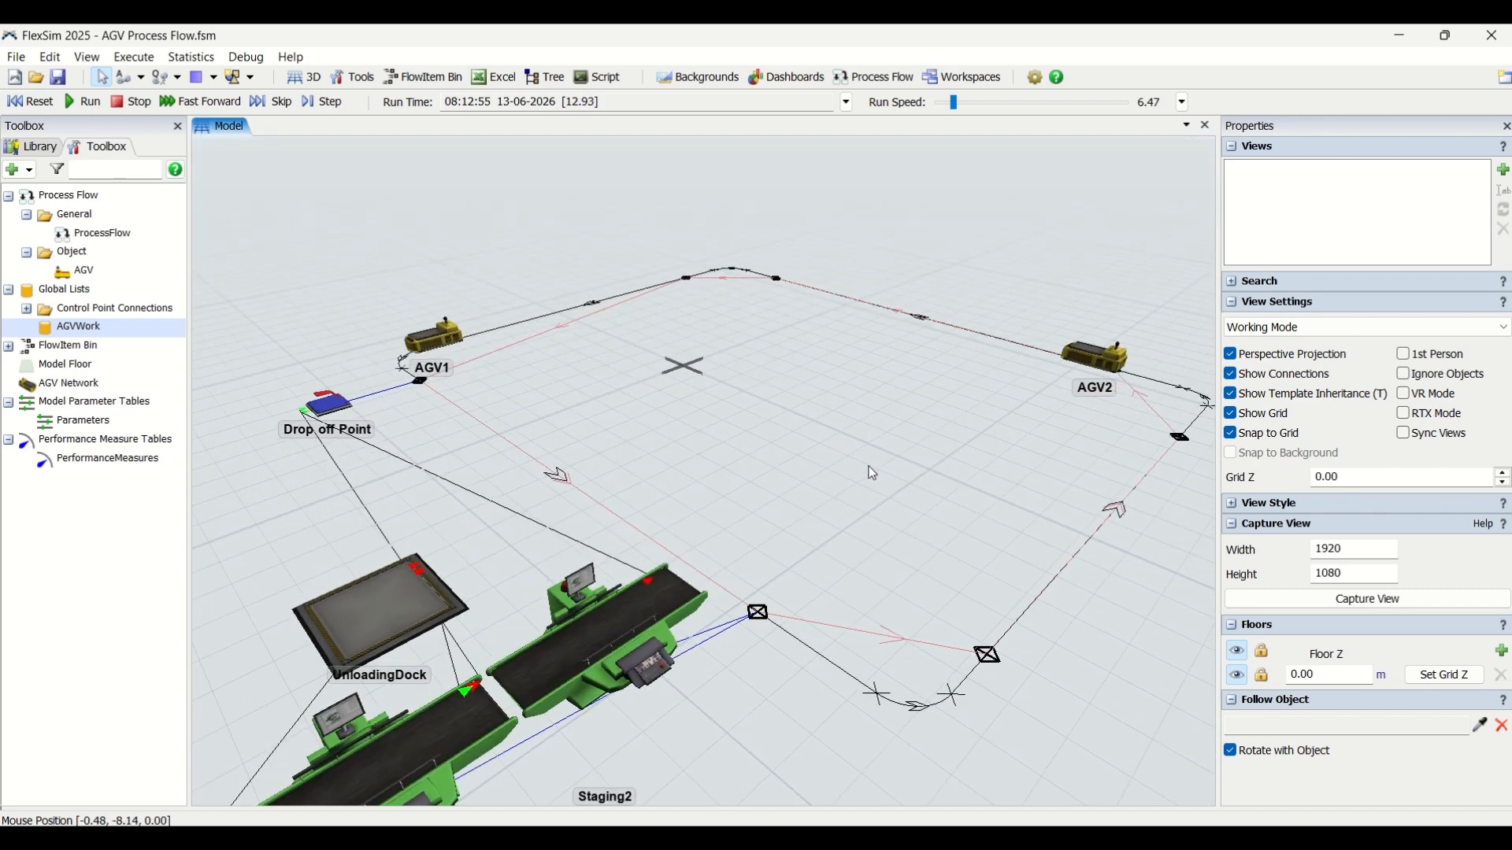
pyautogui.scroll(-5, 867, 466)
pyautogui.moveTo(876, 488); pyautogui.dragTo(868, 492, button='right')
pyautogui.moveTo(809, 466); pyautogui.dragTo(766, 466)
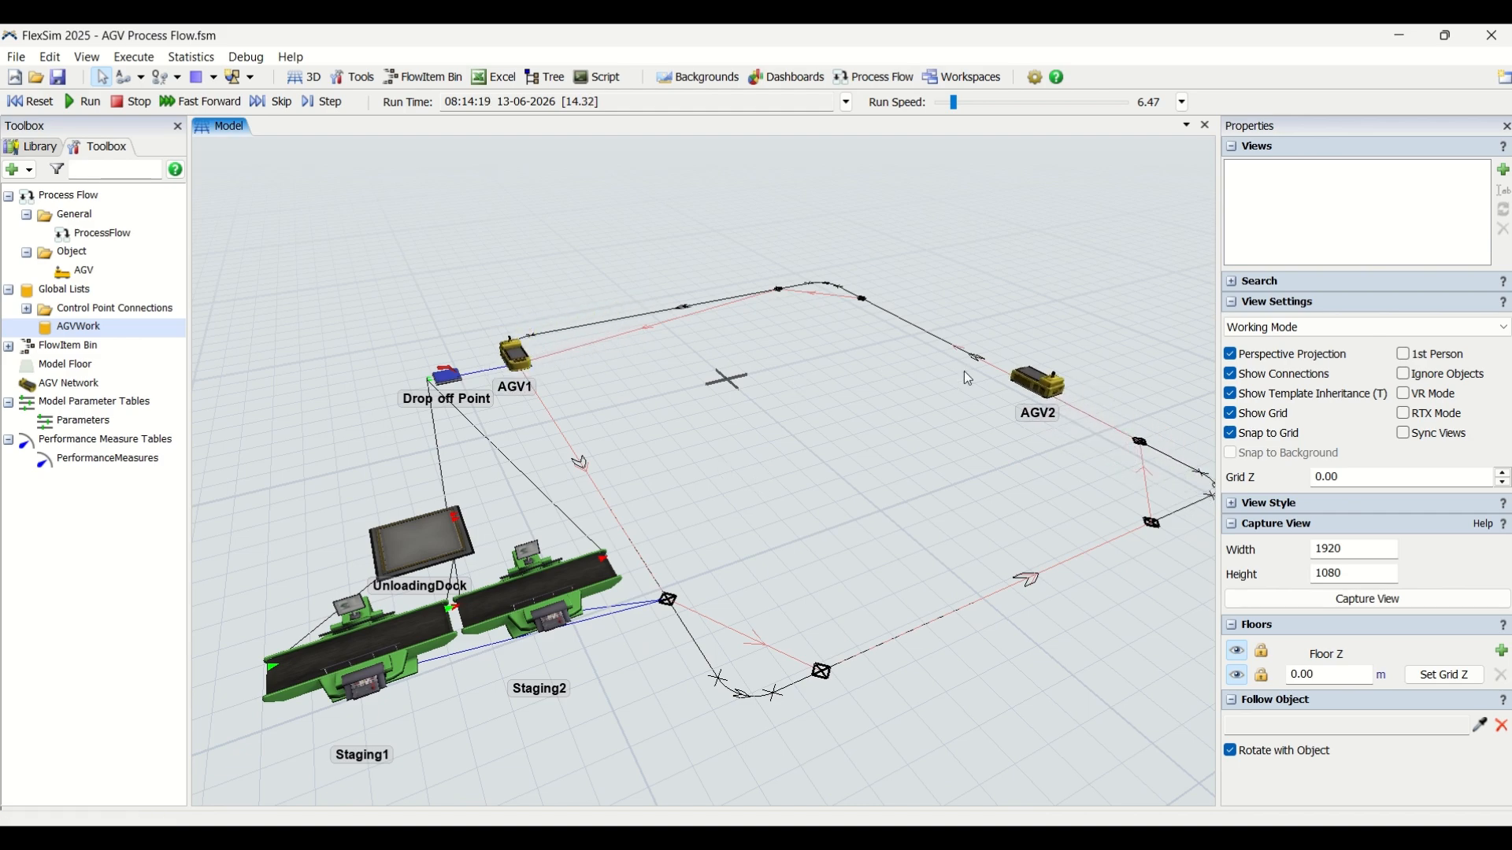
pyautogui.moveTo(830, 523)
pyautogui.mouseDown(button='right')
pyautogui.moveTo(781, 515)
pyautogui.moveTo(841, 529)
pyautogui.mouseUp(button='right')
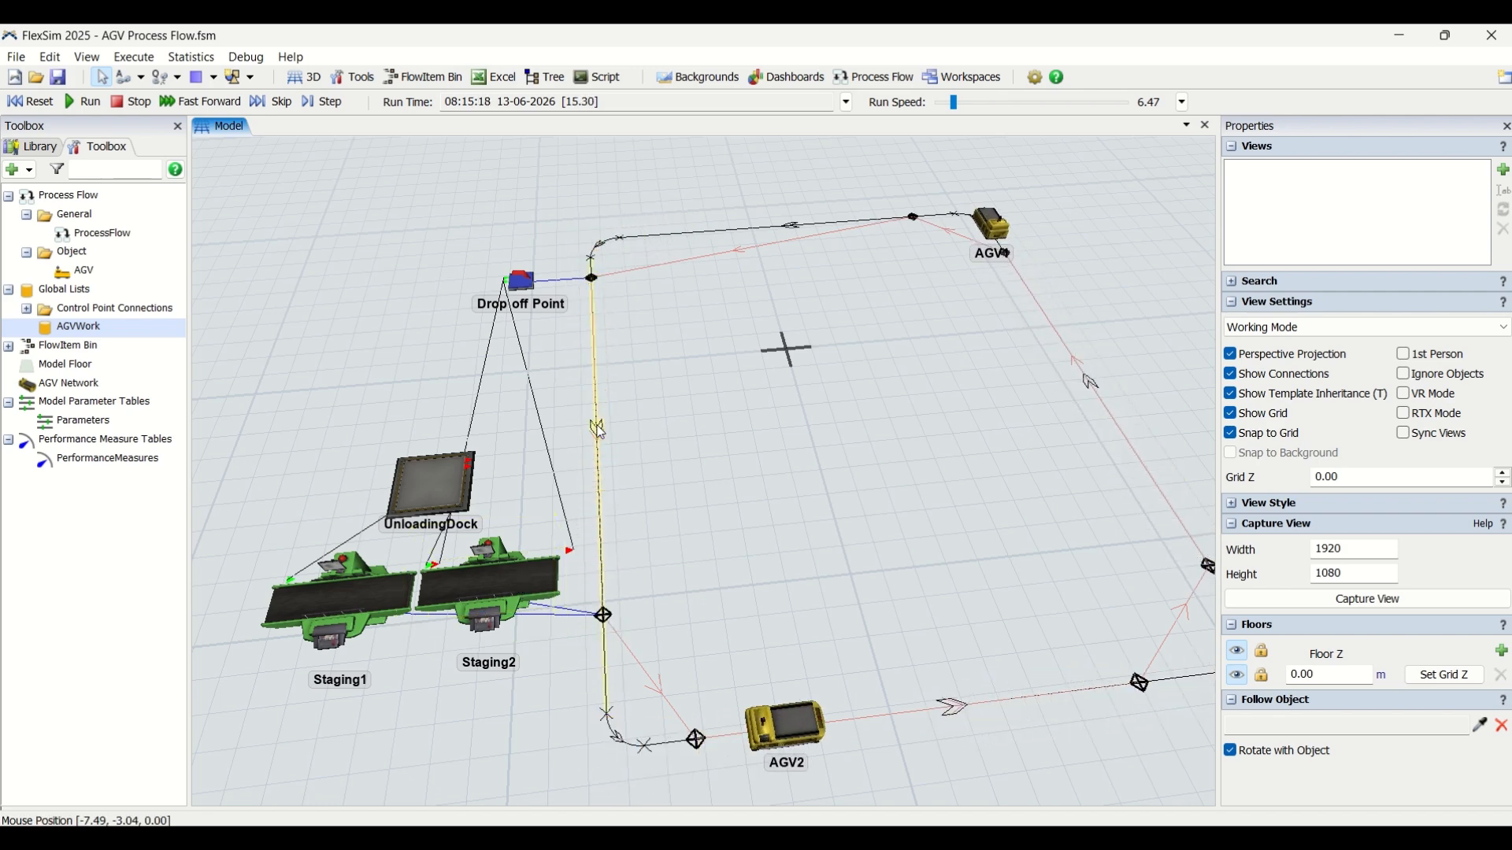
pyautogui.scroll(-2, 840, 543)
pyautogui.scroll(1, 840, 536)
pyautogui.moveTo(840, 534); pyautogui.dragTo(826, 544, button='right')
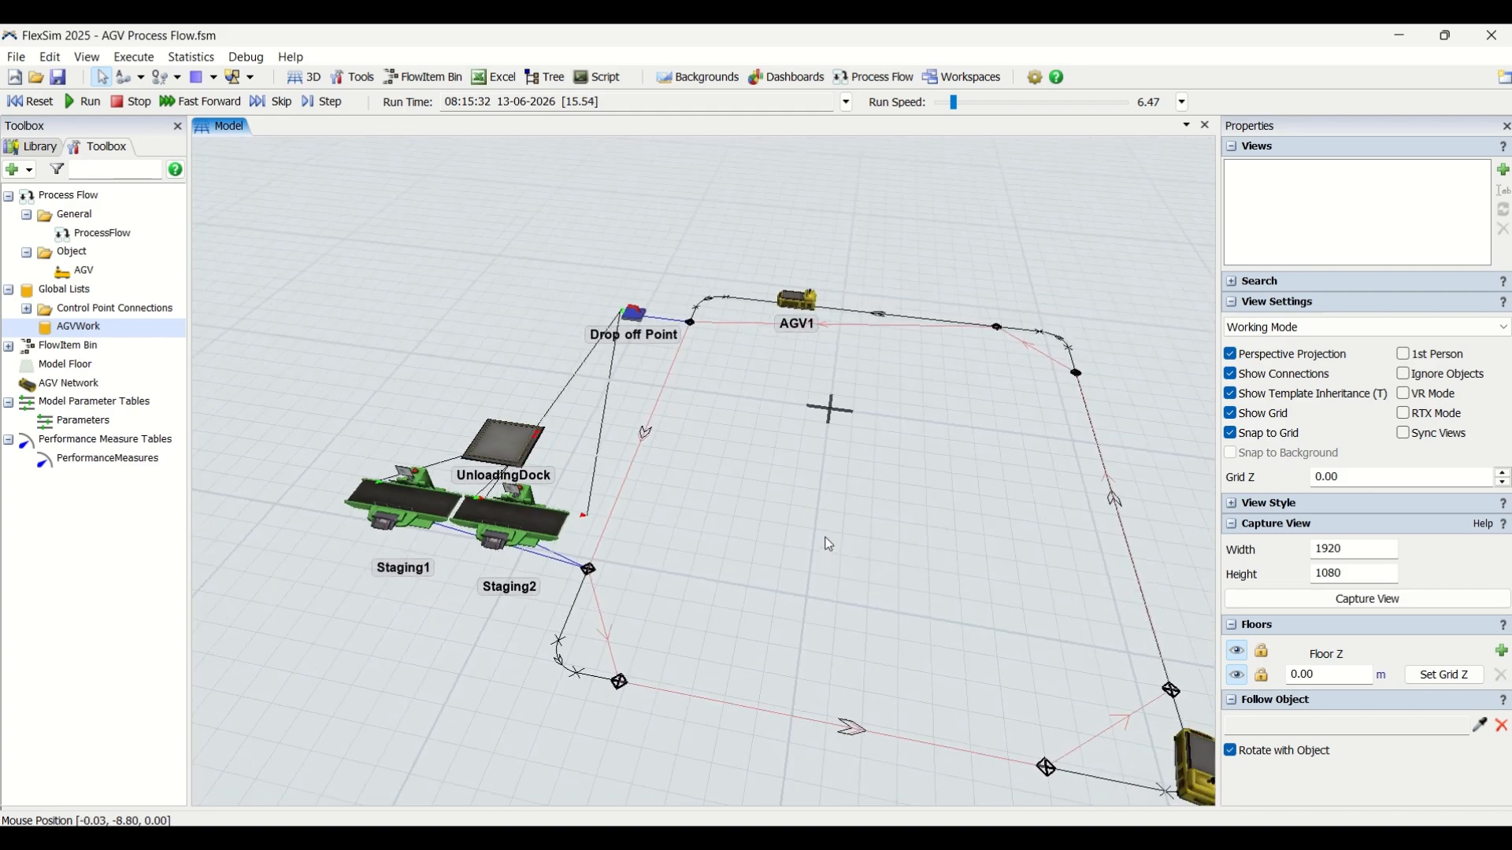
pyautogui.moveTo(825, 538); pyautogui.dragTo(757, 507)
pyautogui.moveTo(758, 507); pyautogui.dragTo(763, 510, button='right')
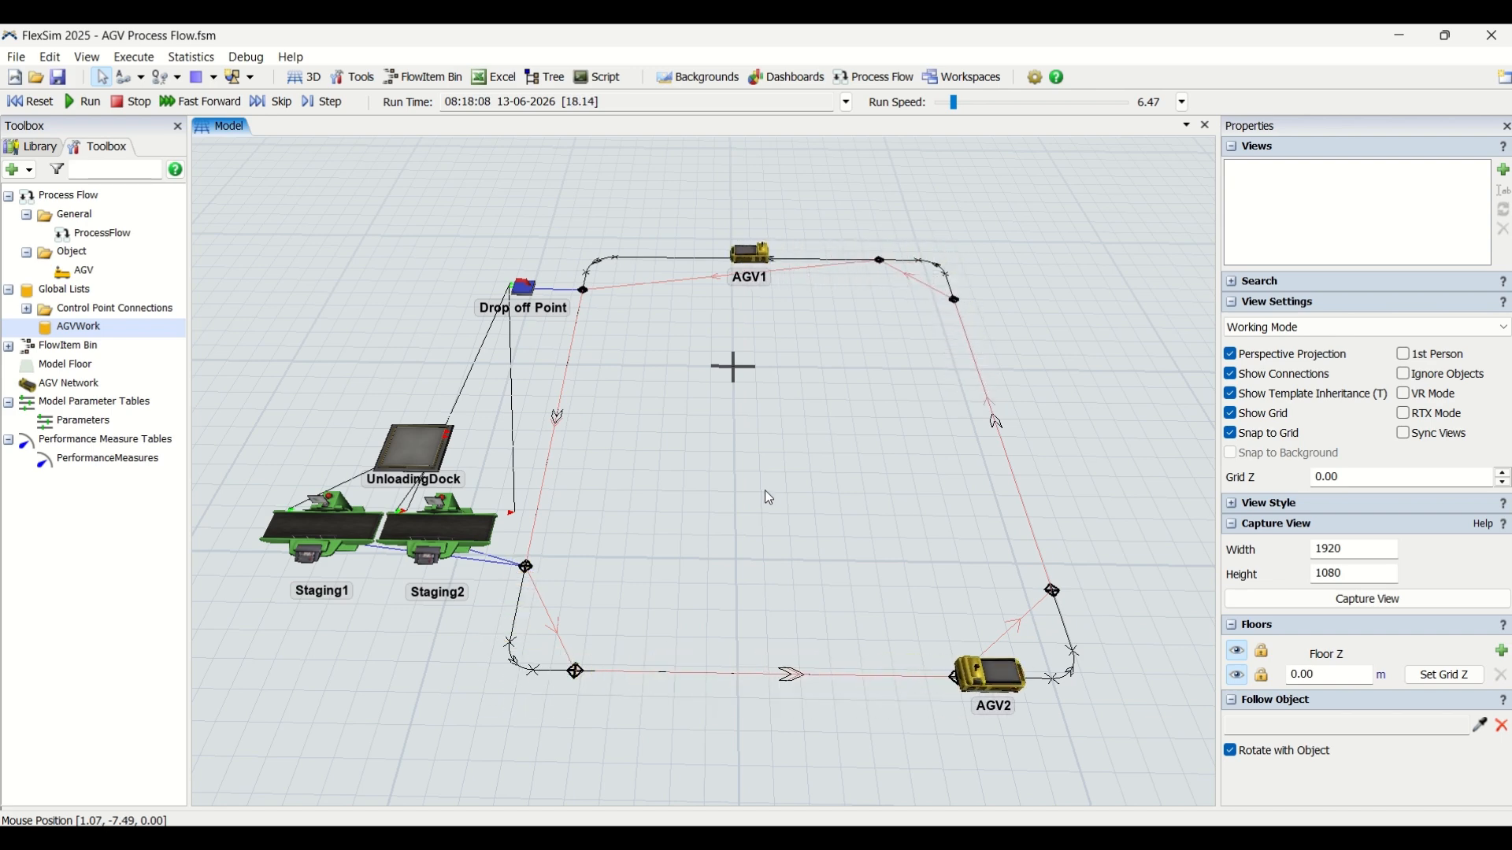
pyautogui.click(29, 101)
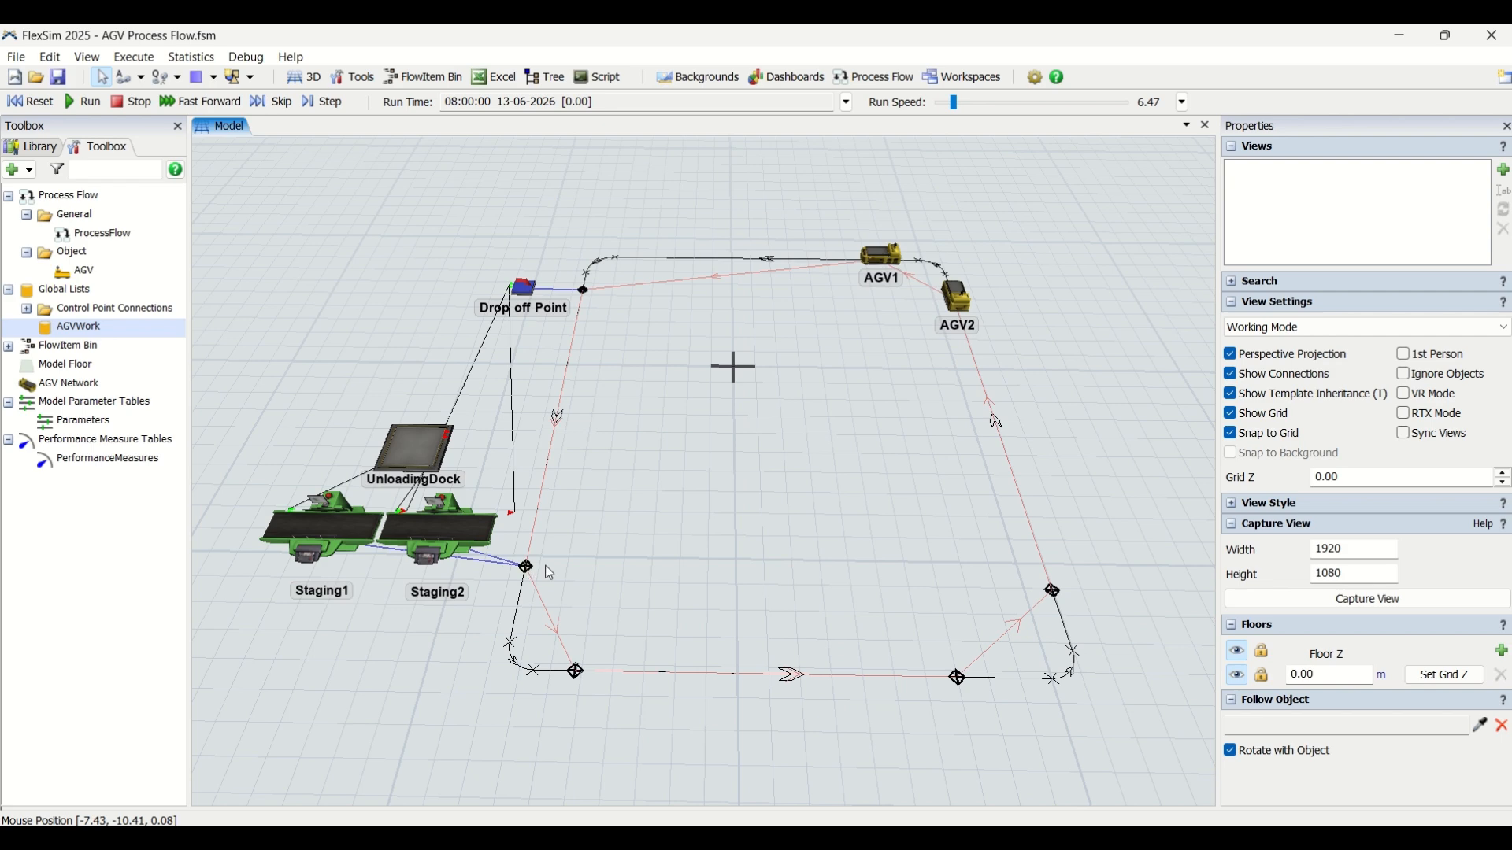
# - Draw a straight AGV path about 12 m long in the free area in front of the staging processors, directed away from the loop
pyautogui.moveTo(549, 573); pyautogui.dragTo(706, 553)
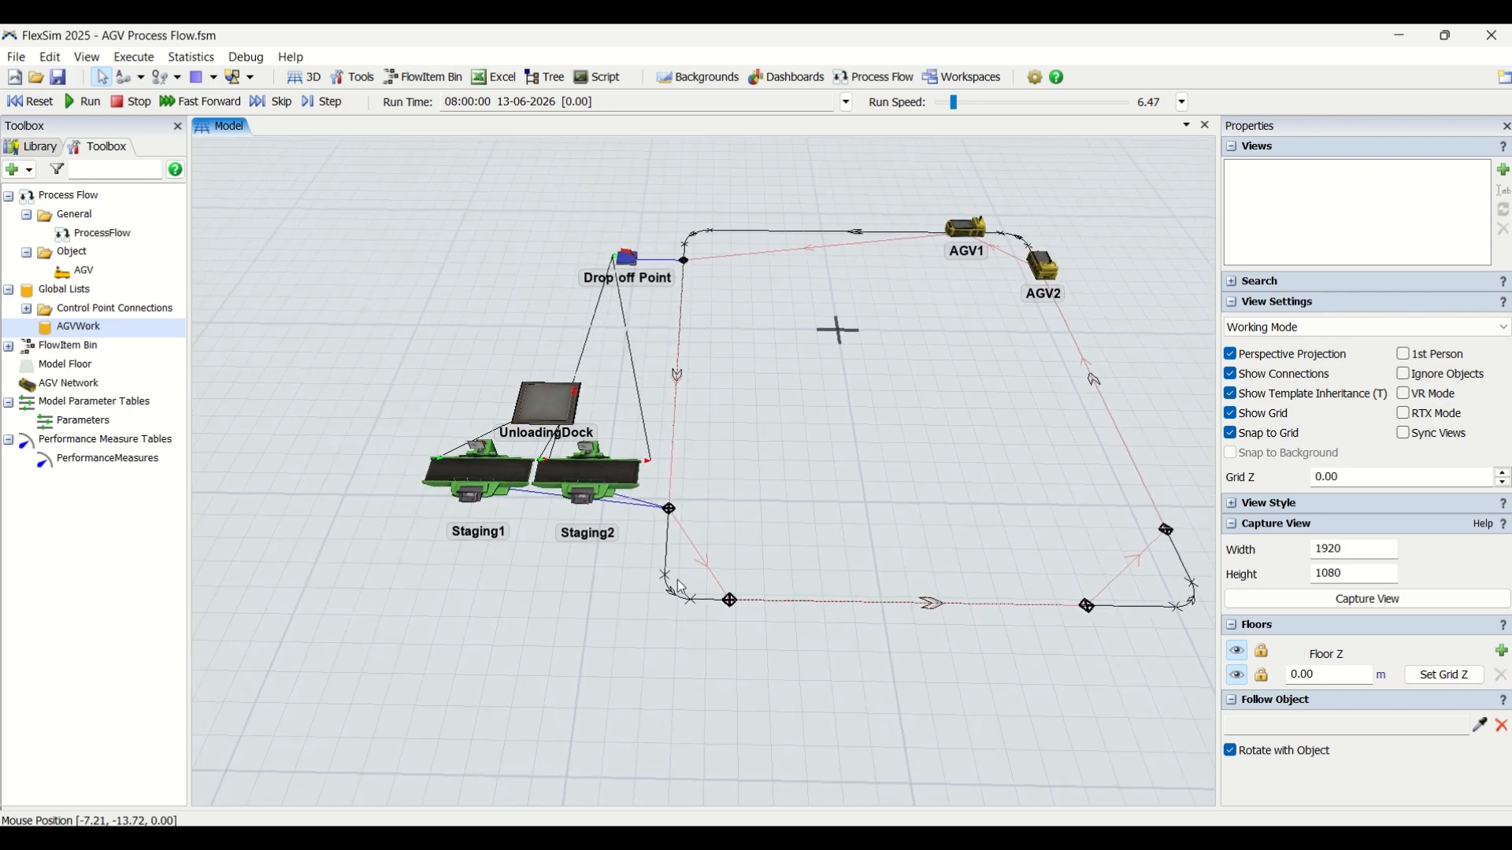
pyautogui.moveTo(555, 631); pyautogui.dragTo(571, 638)
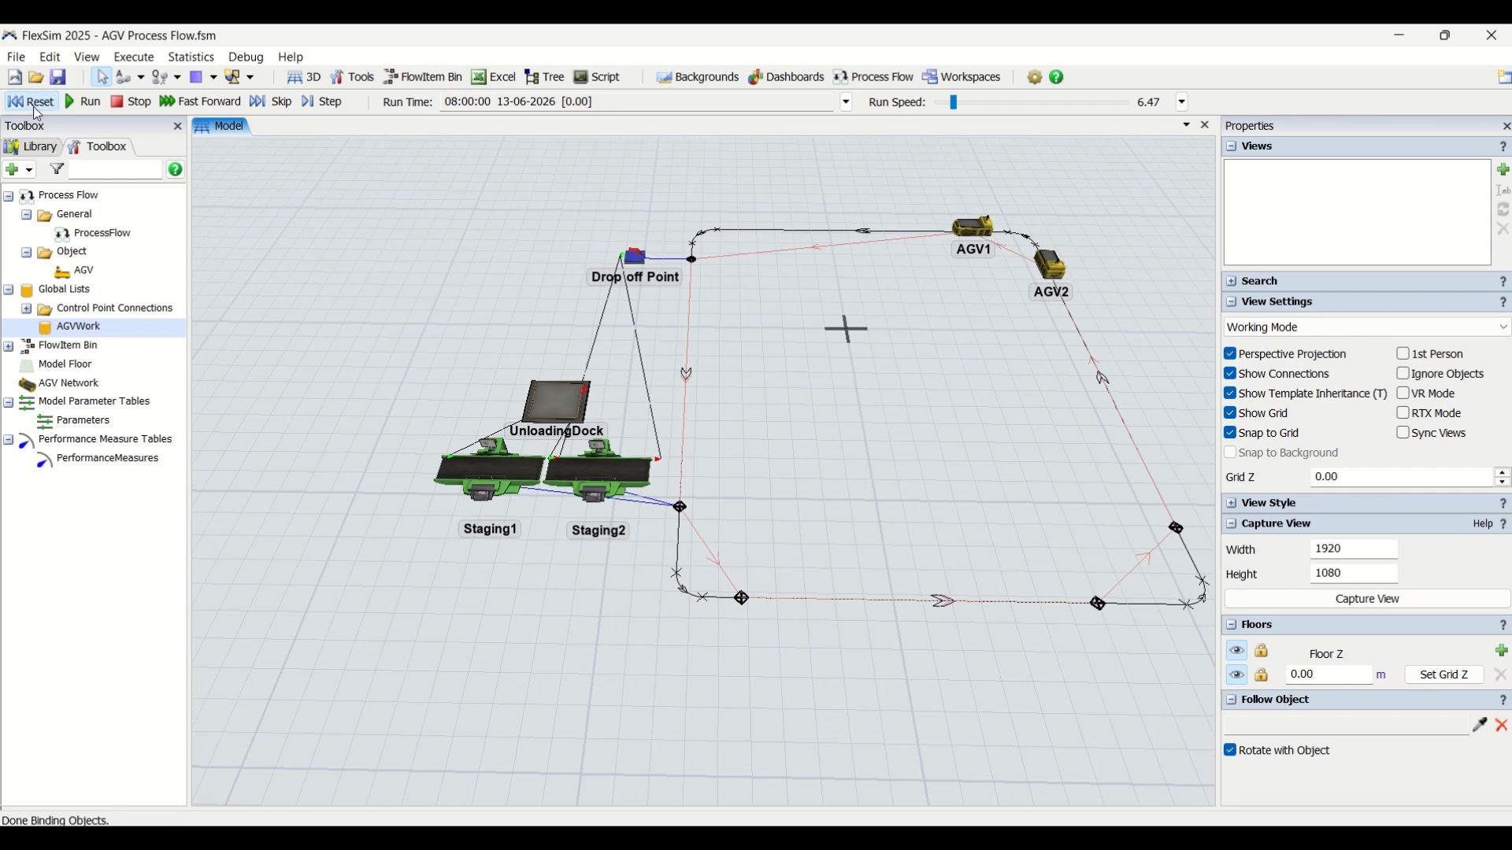
pyautogui.moveTo(478, 594); pyautogui.dragTo(518, 559)
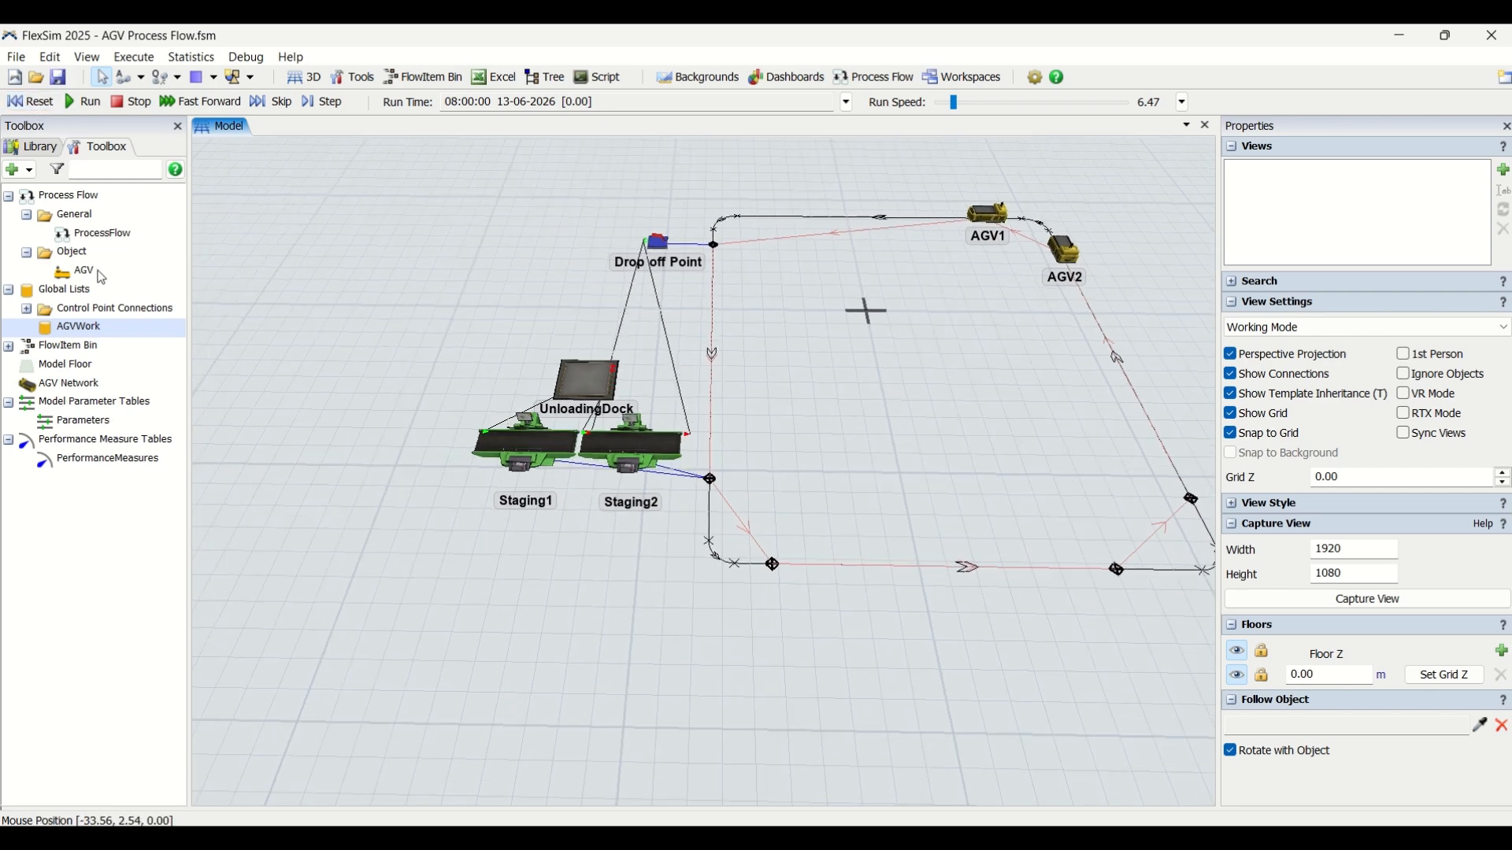
pyautogui.click(33, 148)
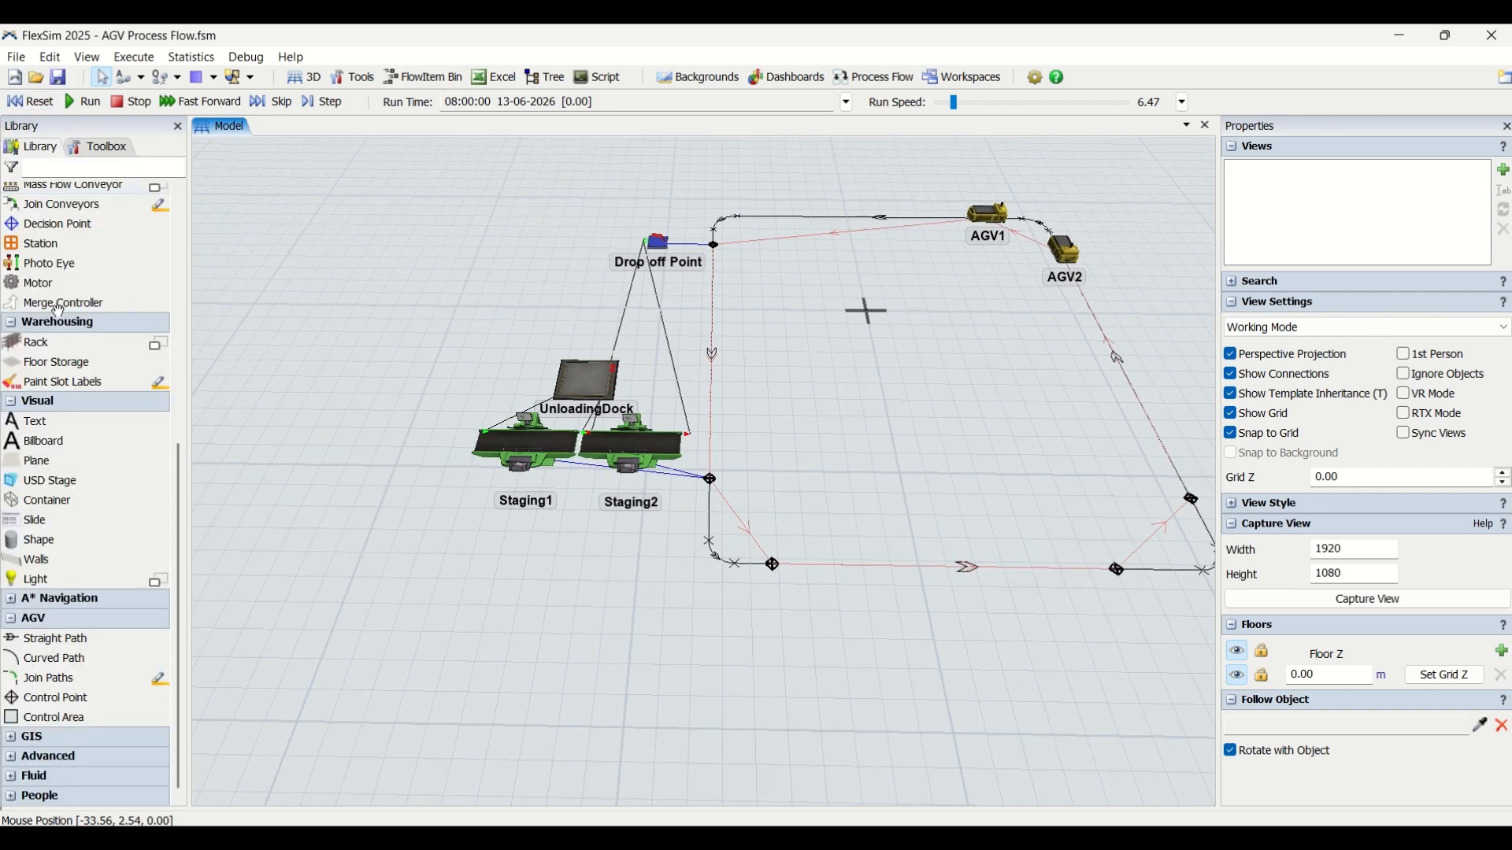
pyautogui.click(63, 643)
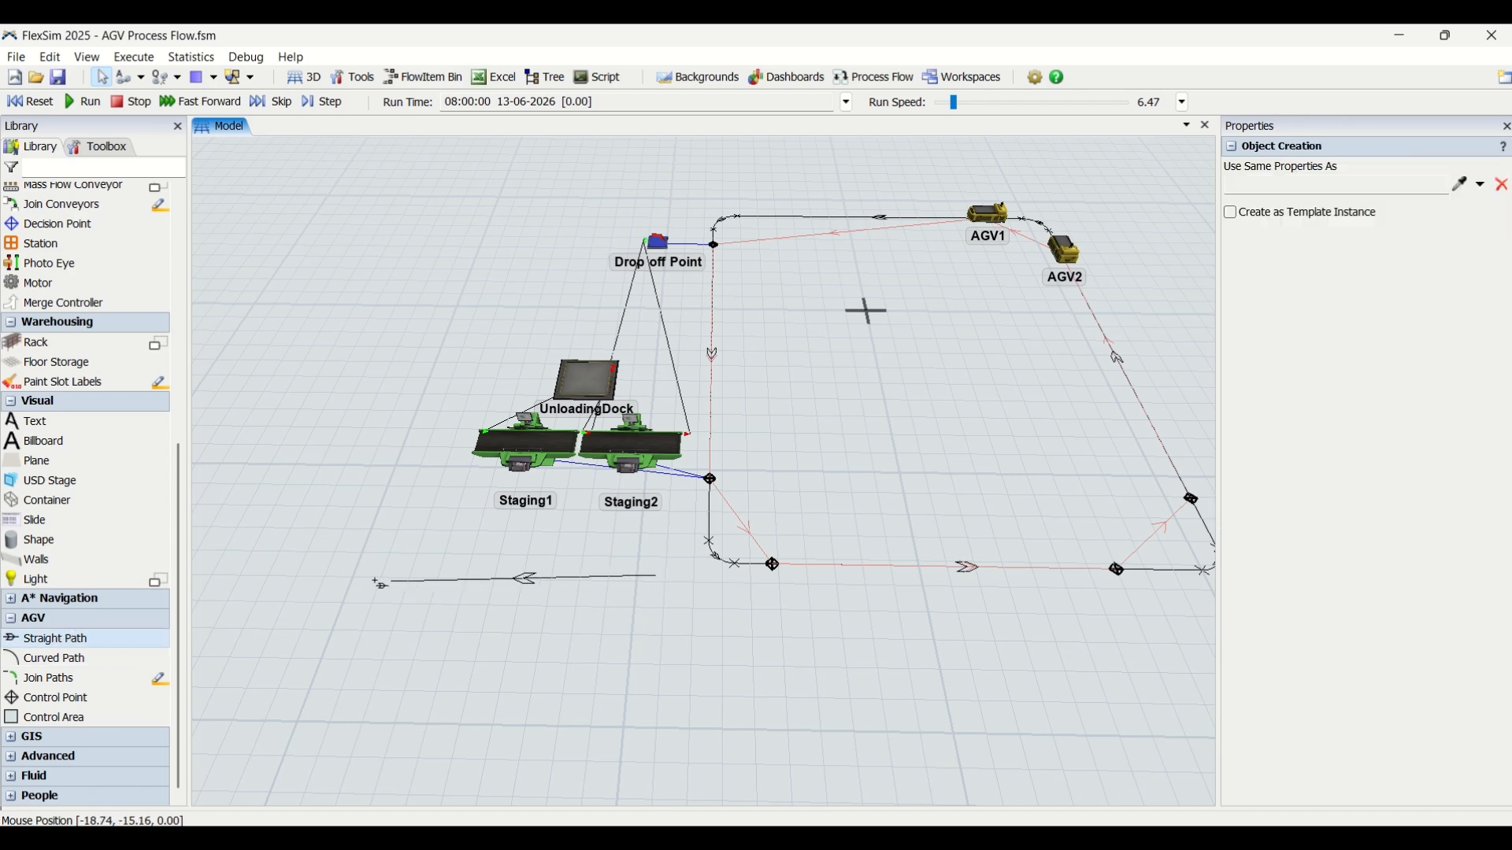
pyautogui.click(318, 569)
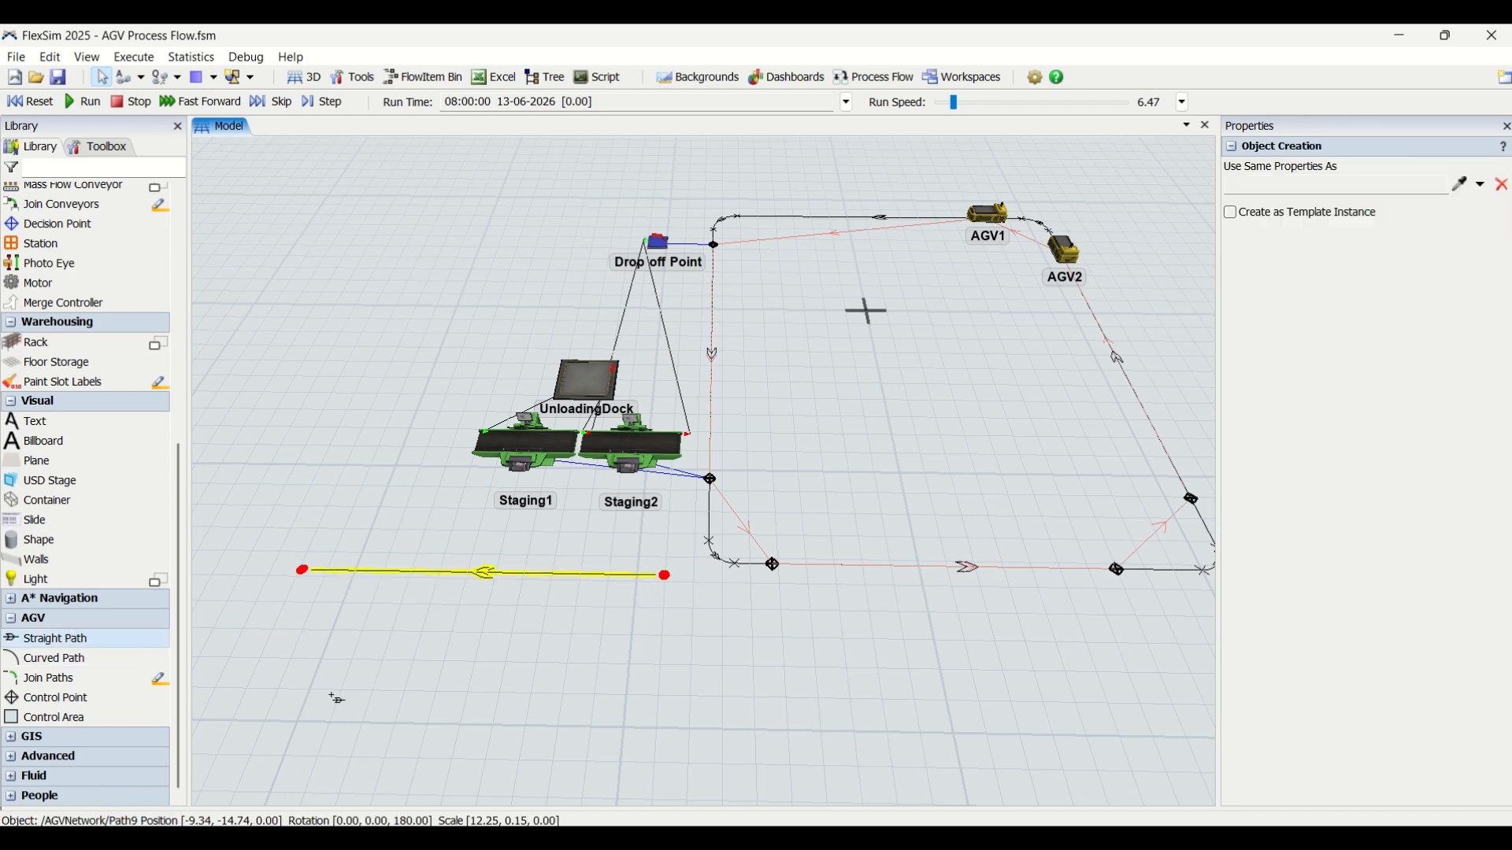
# - Draw a second straight path parallel to the new one in the opposite direction, plus a short perpendicular path about 2.7 m long beside them
pyautogui.click(292, 680)
pyautogui.click(652, 683)
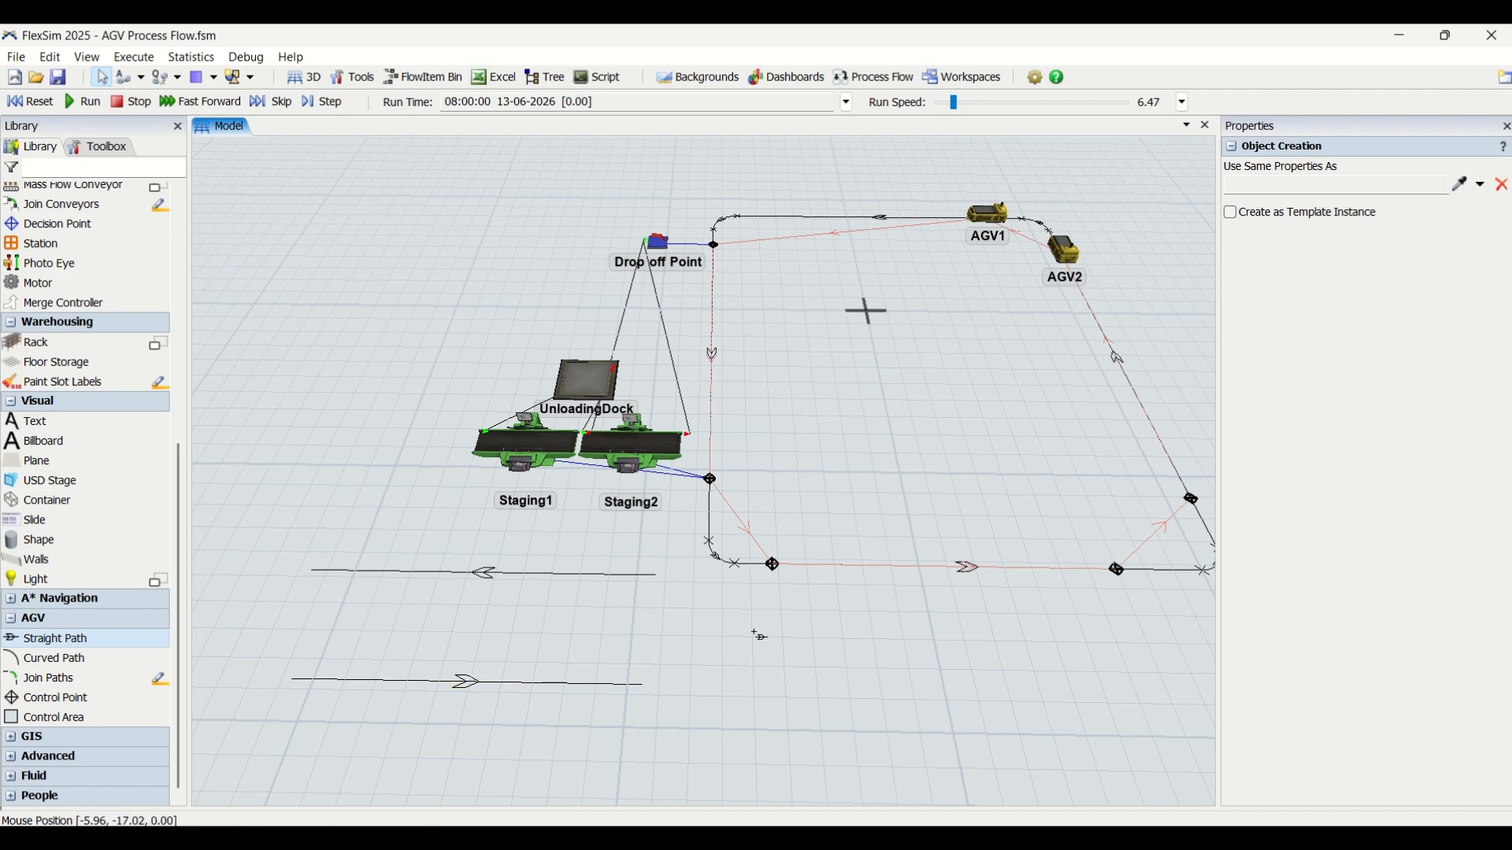
pyautogui.press('Escape')
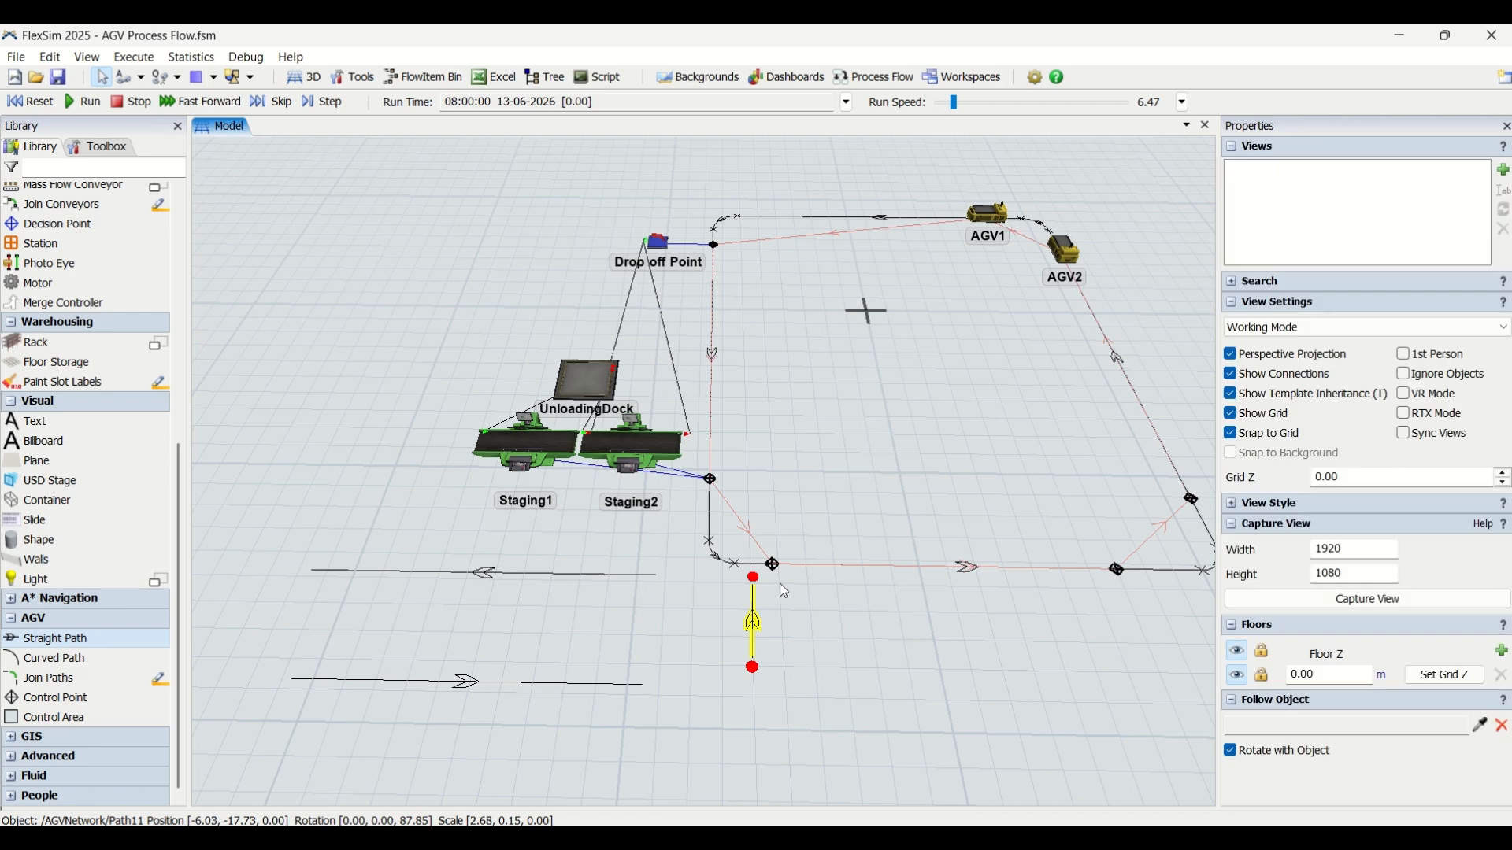
# - Shift the control point near the loop's lower corner farther along its path, and join the three new paths into a side loop connected to the main loop
pyautogui.click(781, 565)
pyautogui.click(818, 640)
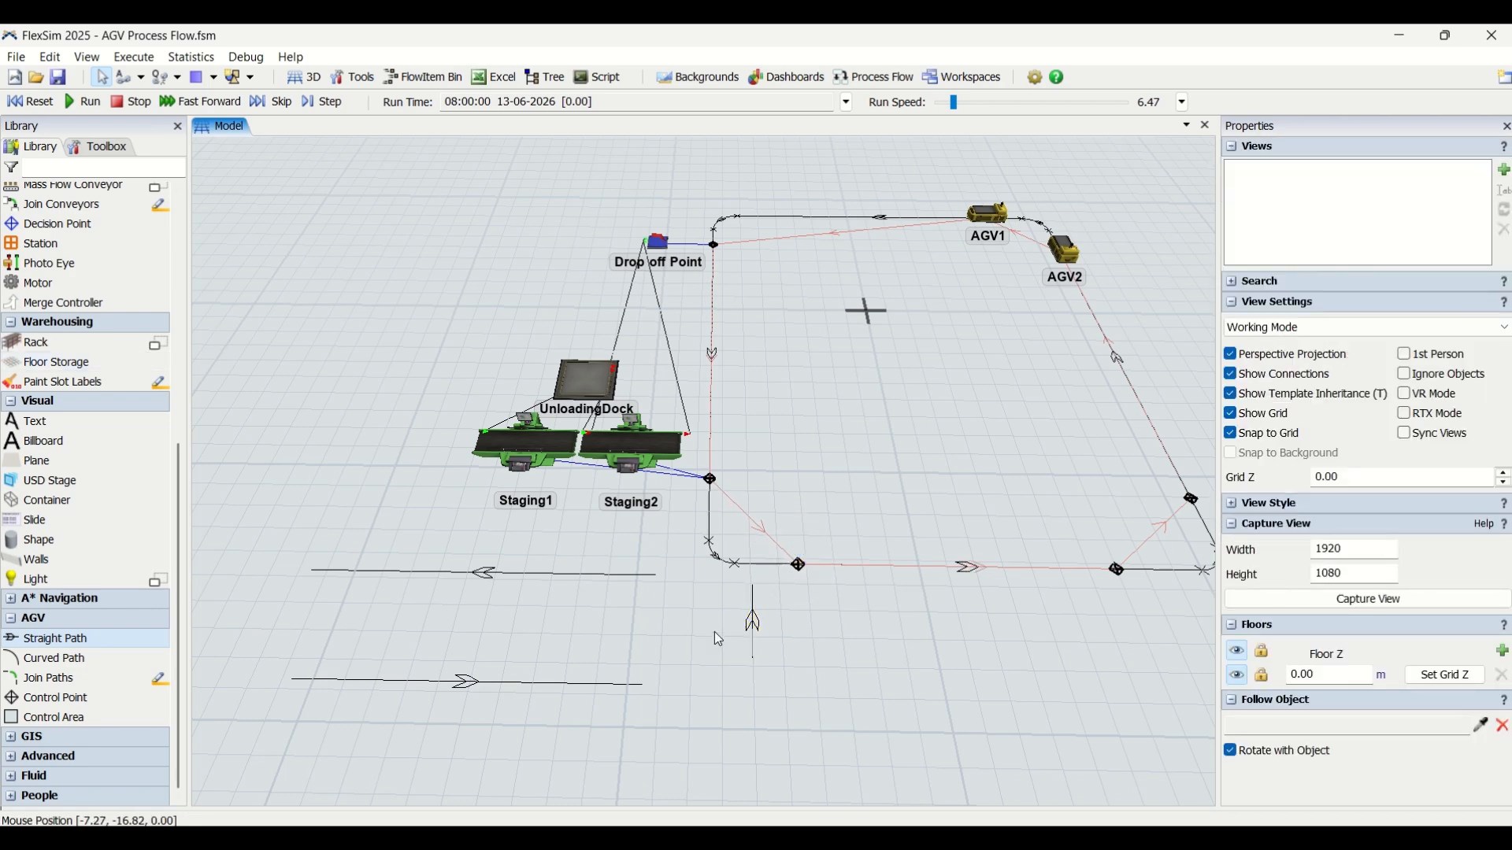
pyautogui.click(92, 678)
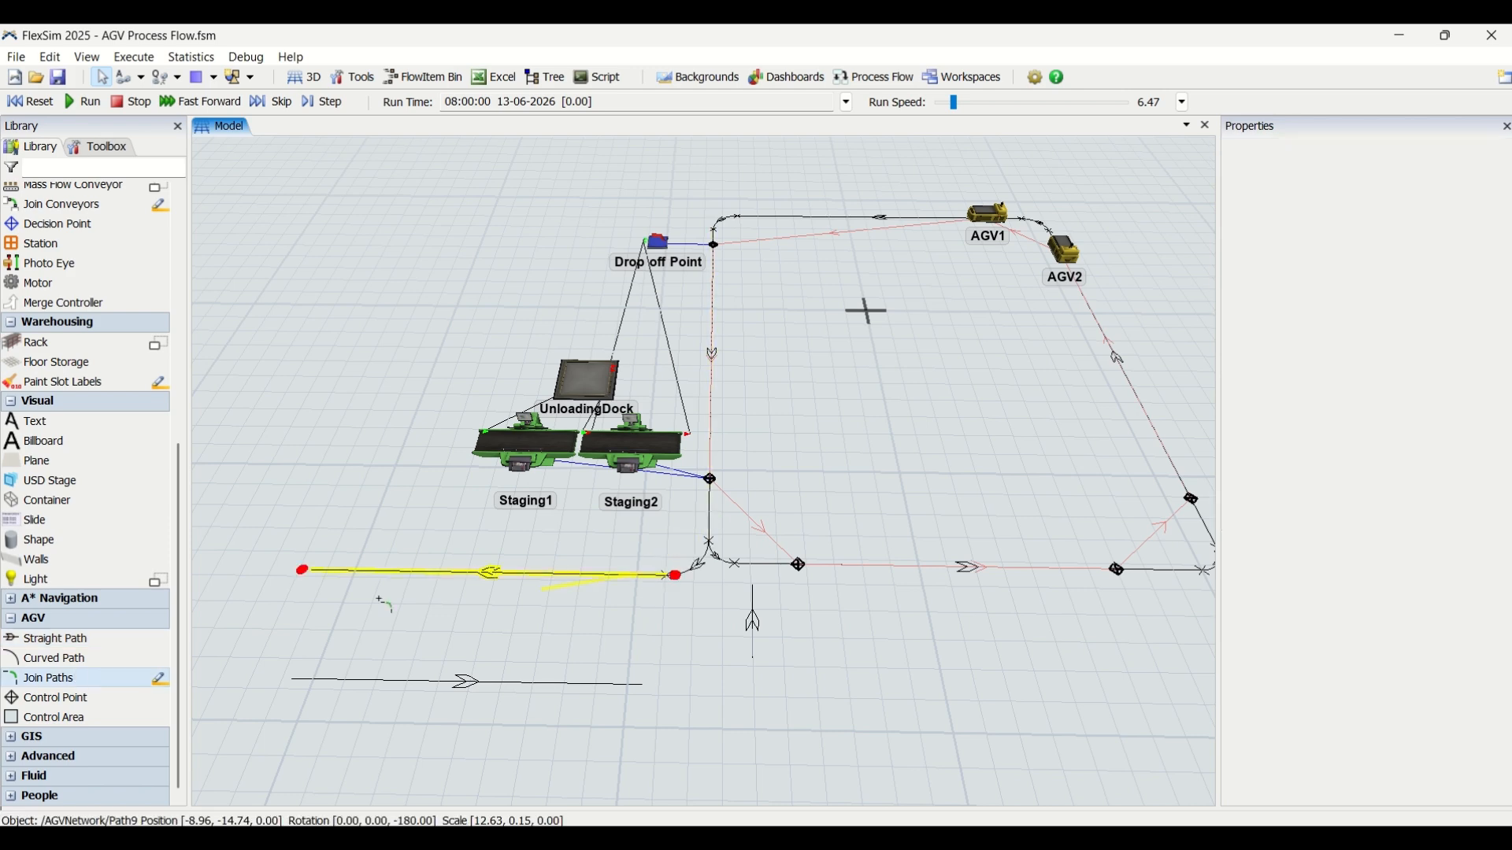
pyautogui.click(301, 681)
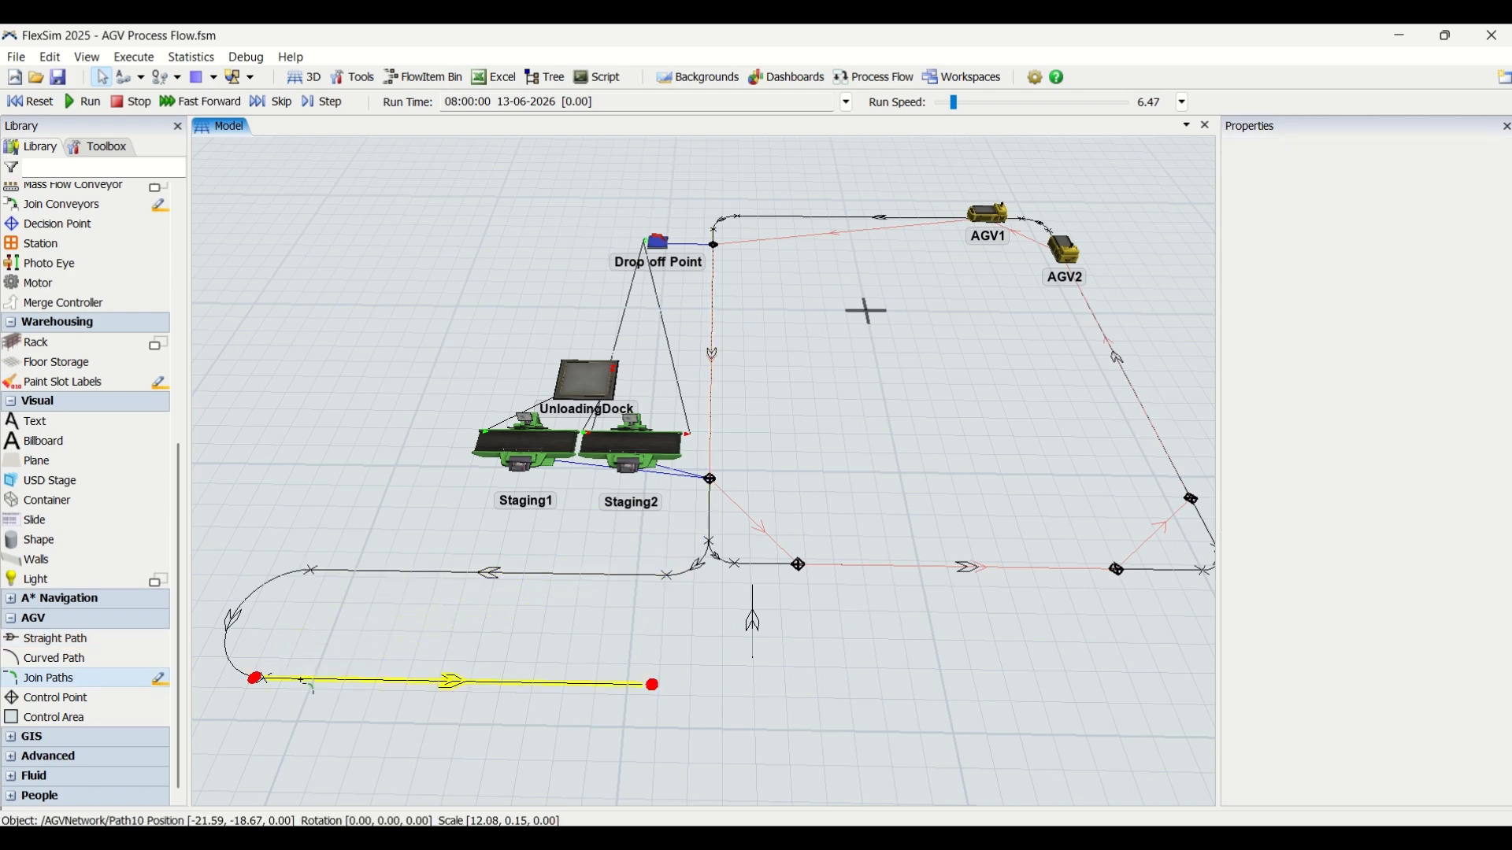
pyautogui.click(755, 649)
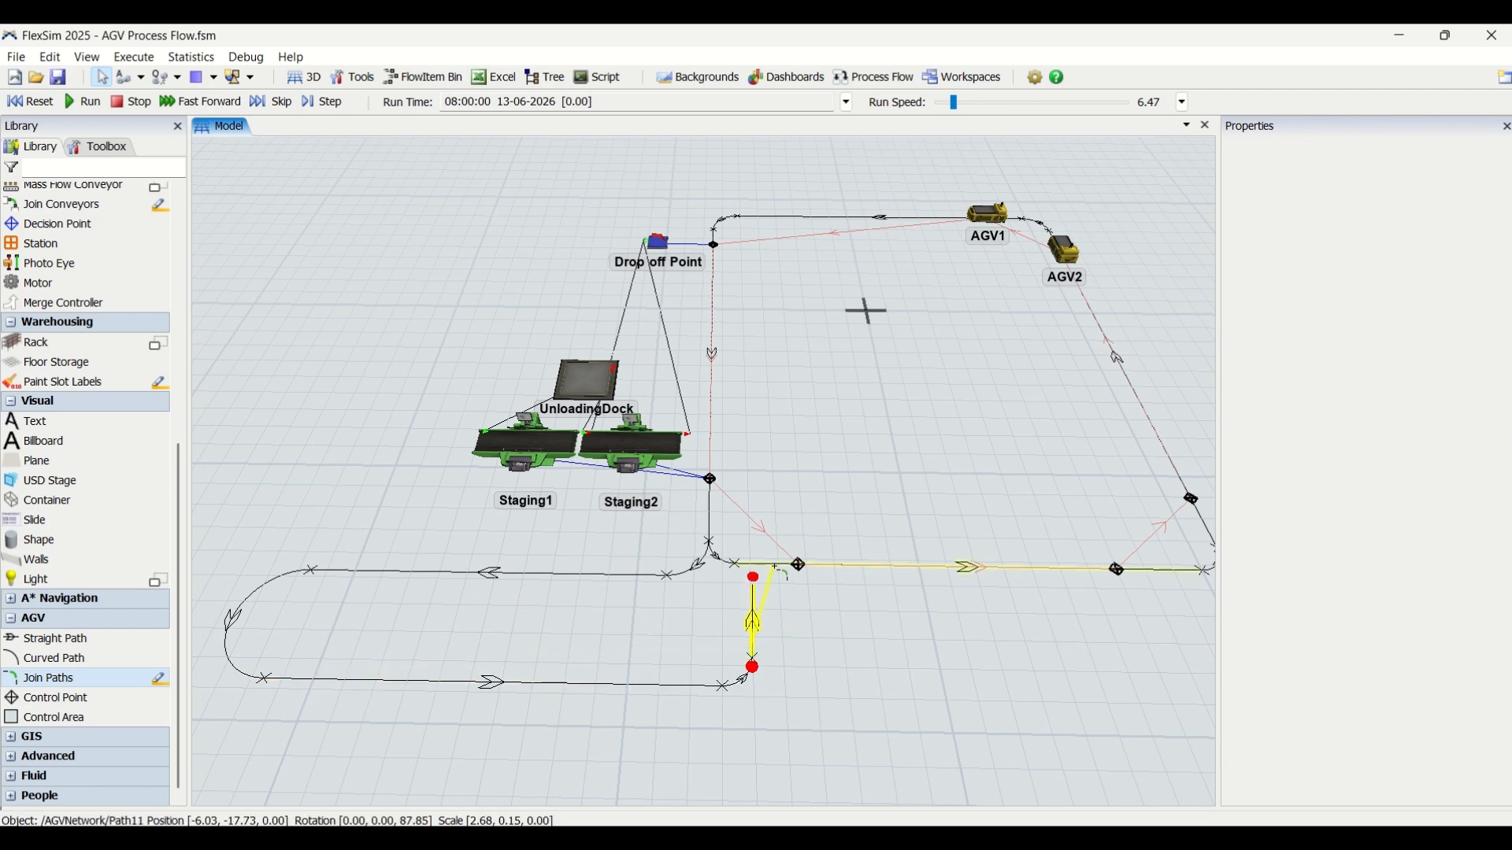
pyautogui.press('Escape')
pyautogui.click(789, 613)
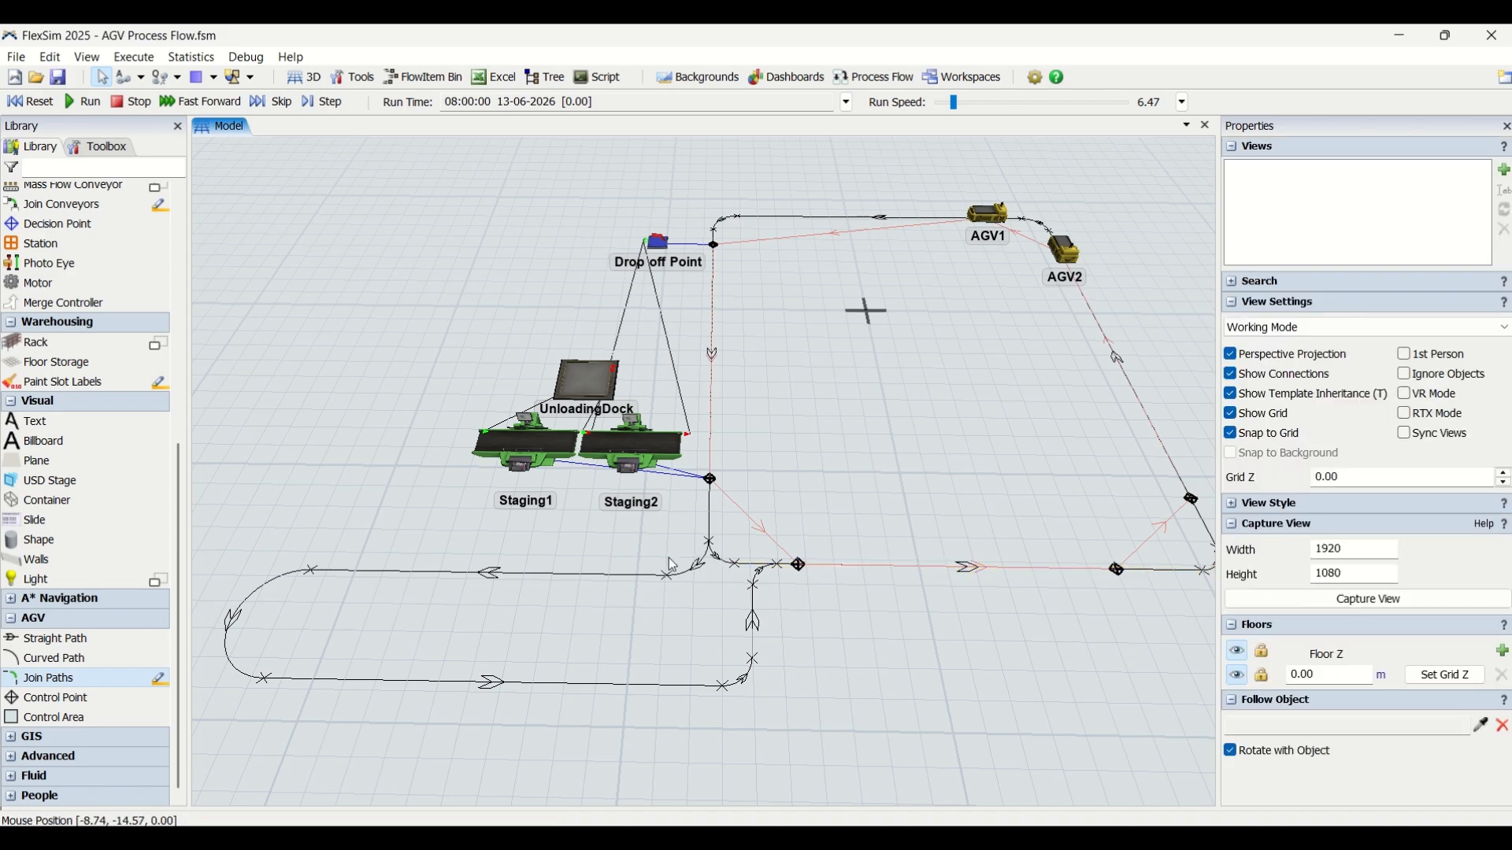
# - Try to place a control point on the side loop's straight path nearest the staging processors, close to its curved end
pyautogui.moveTo(485, 644); pyautogui.dragTo(517, 653)
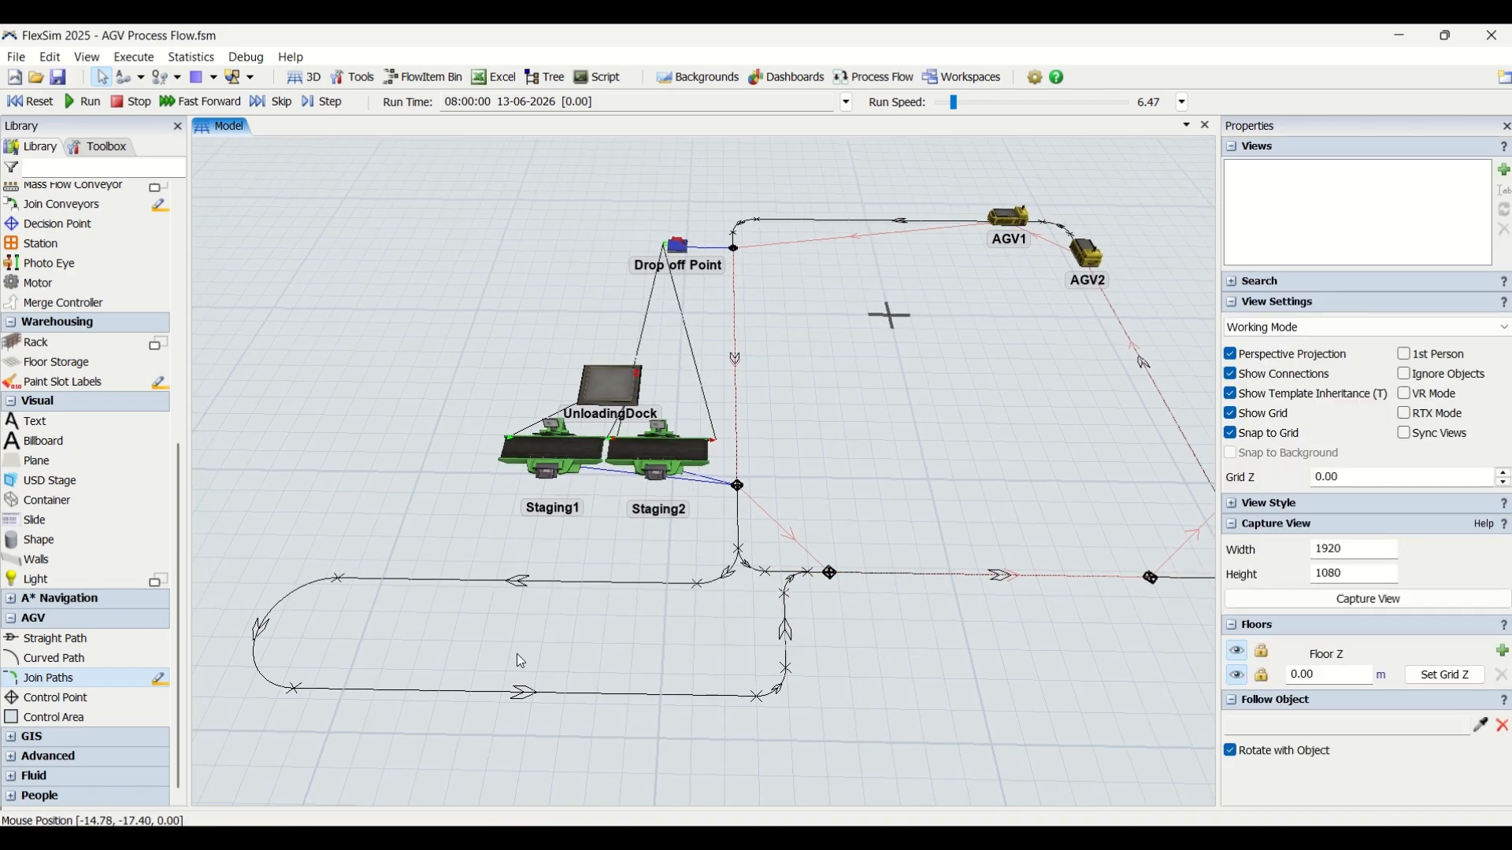
pyautogui.moveTo(520, 650); pyautogui.dragTo(526, 645, button='right')
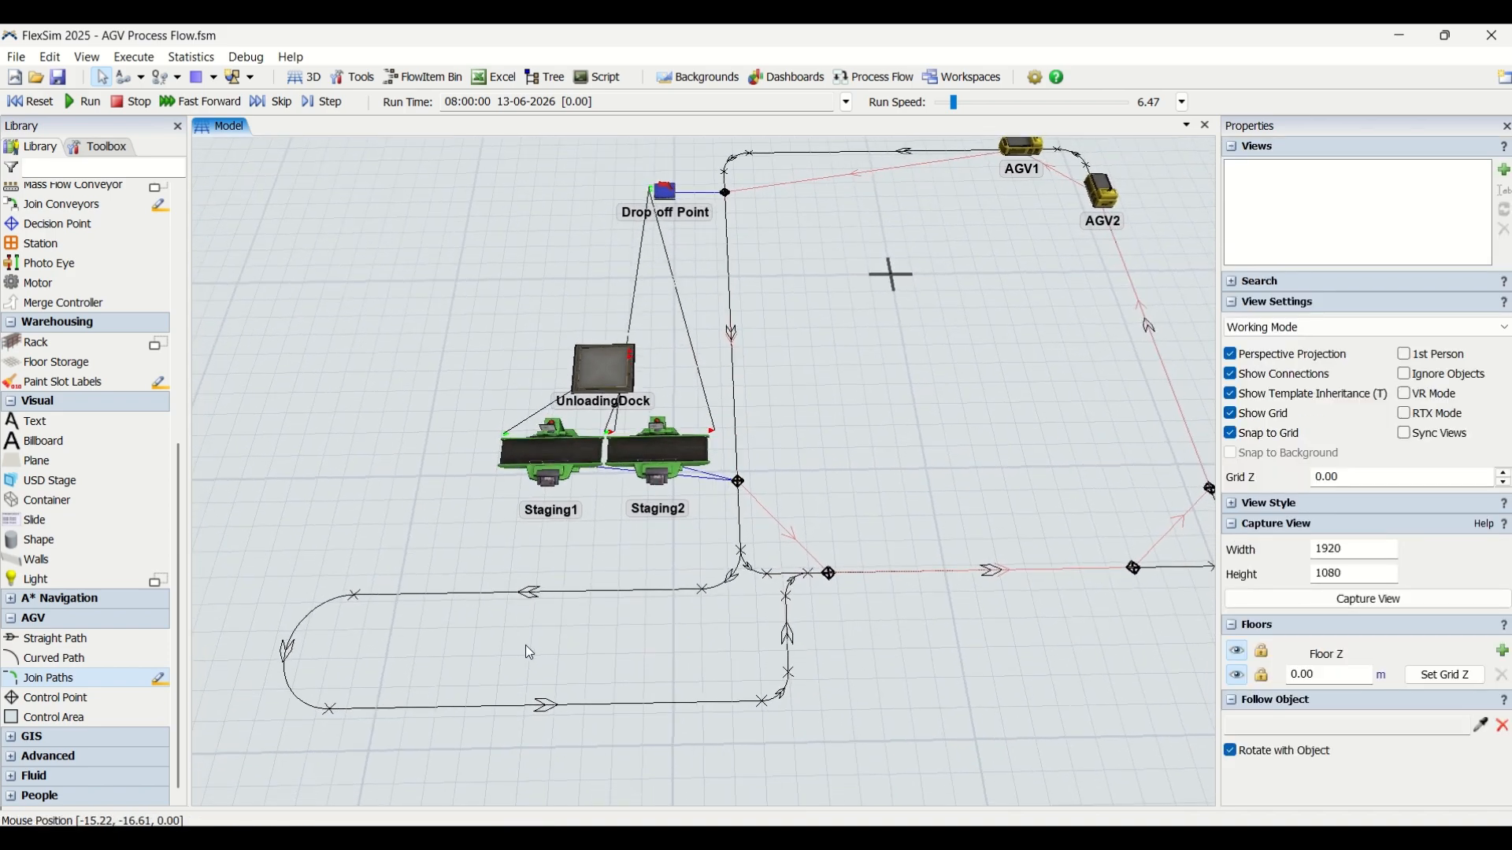
pyautogui.click(84, 697)
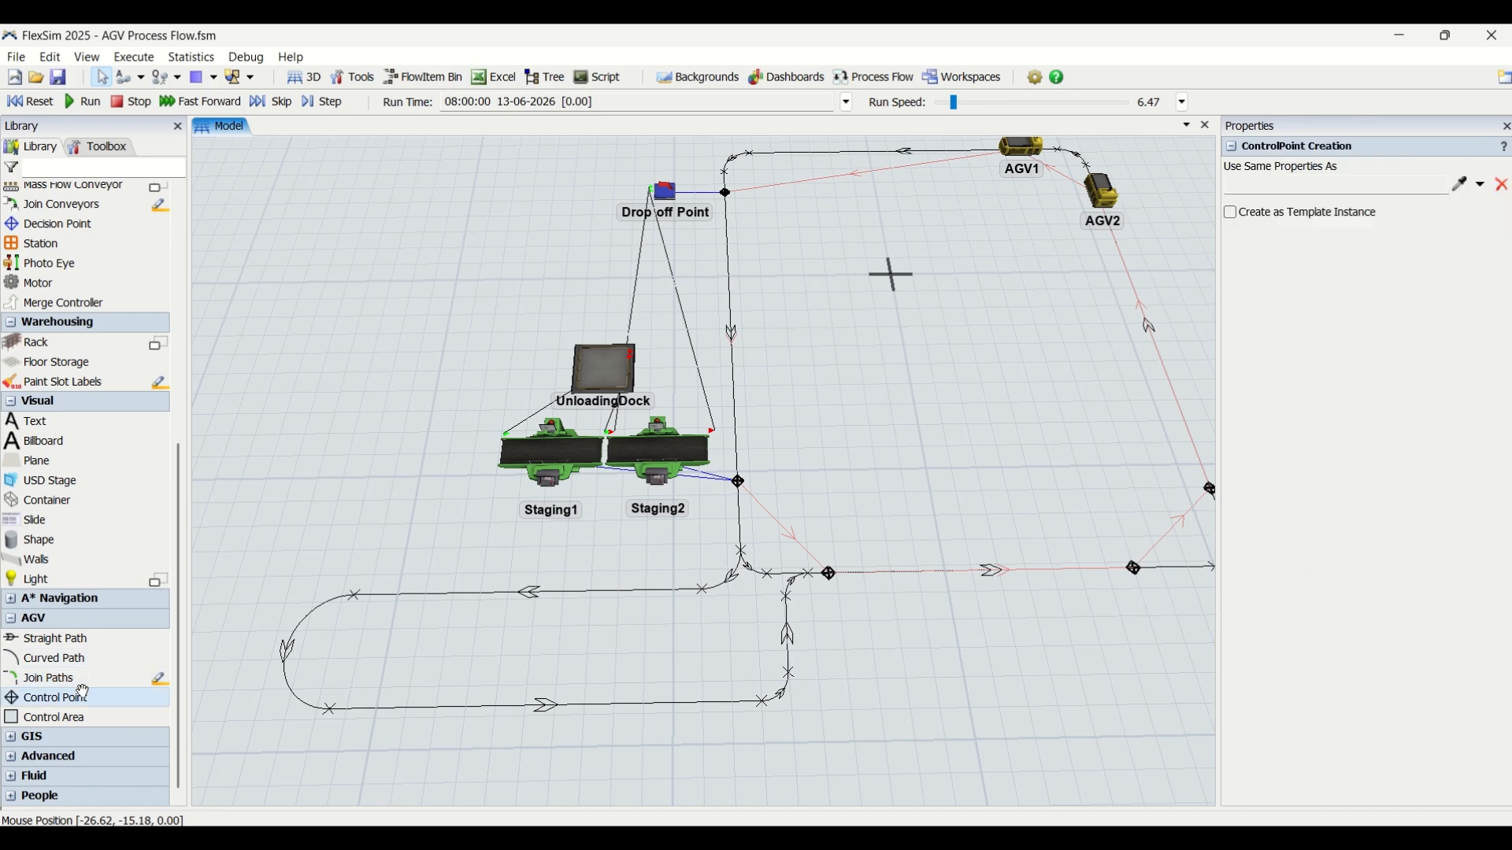
pyautogui.click(389, 603)
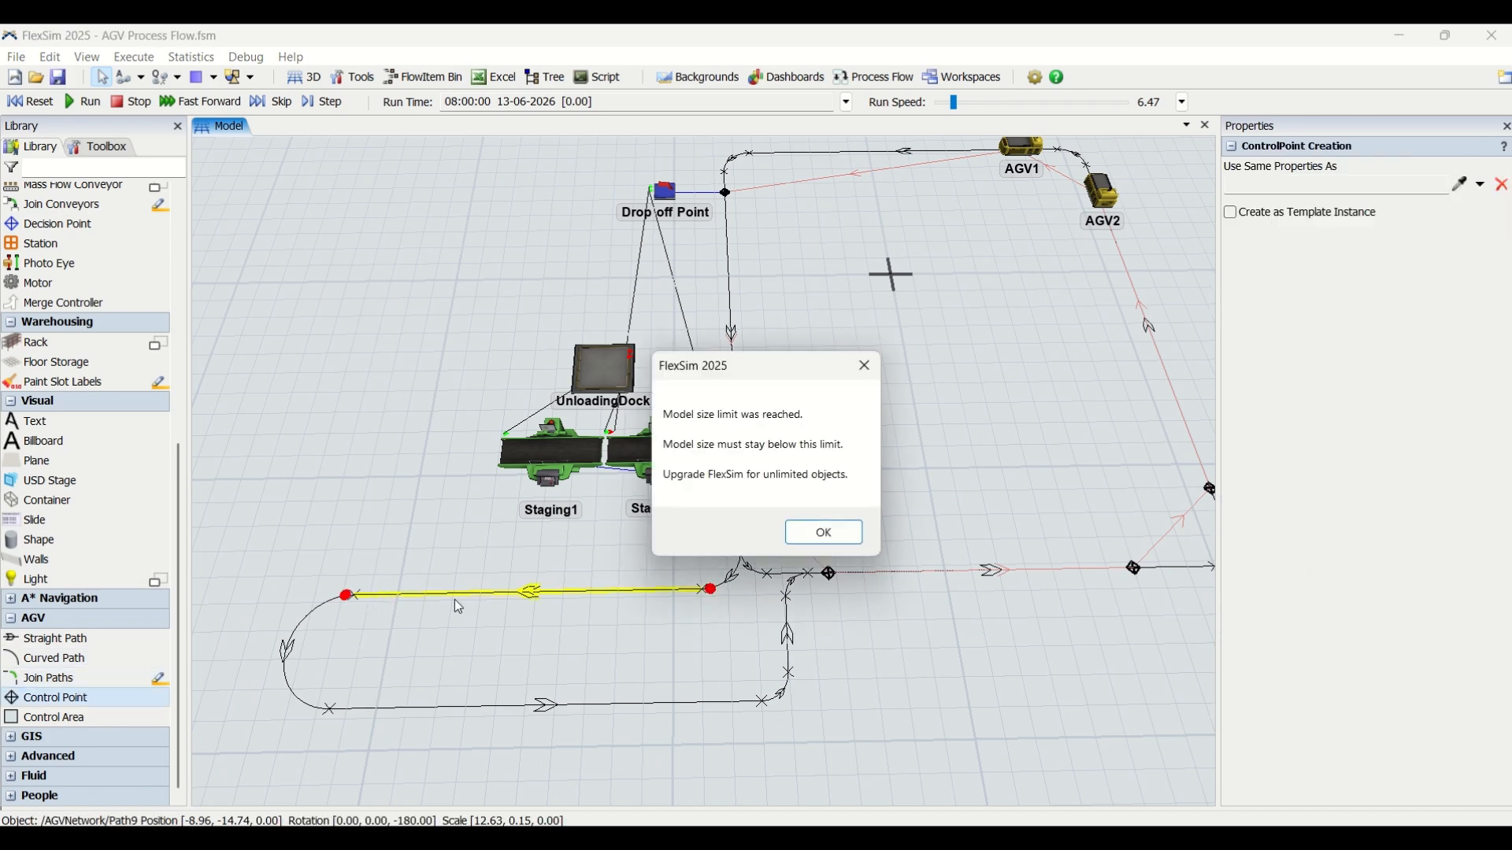
pyautogui.click(869, 375)
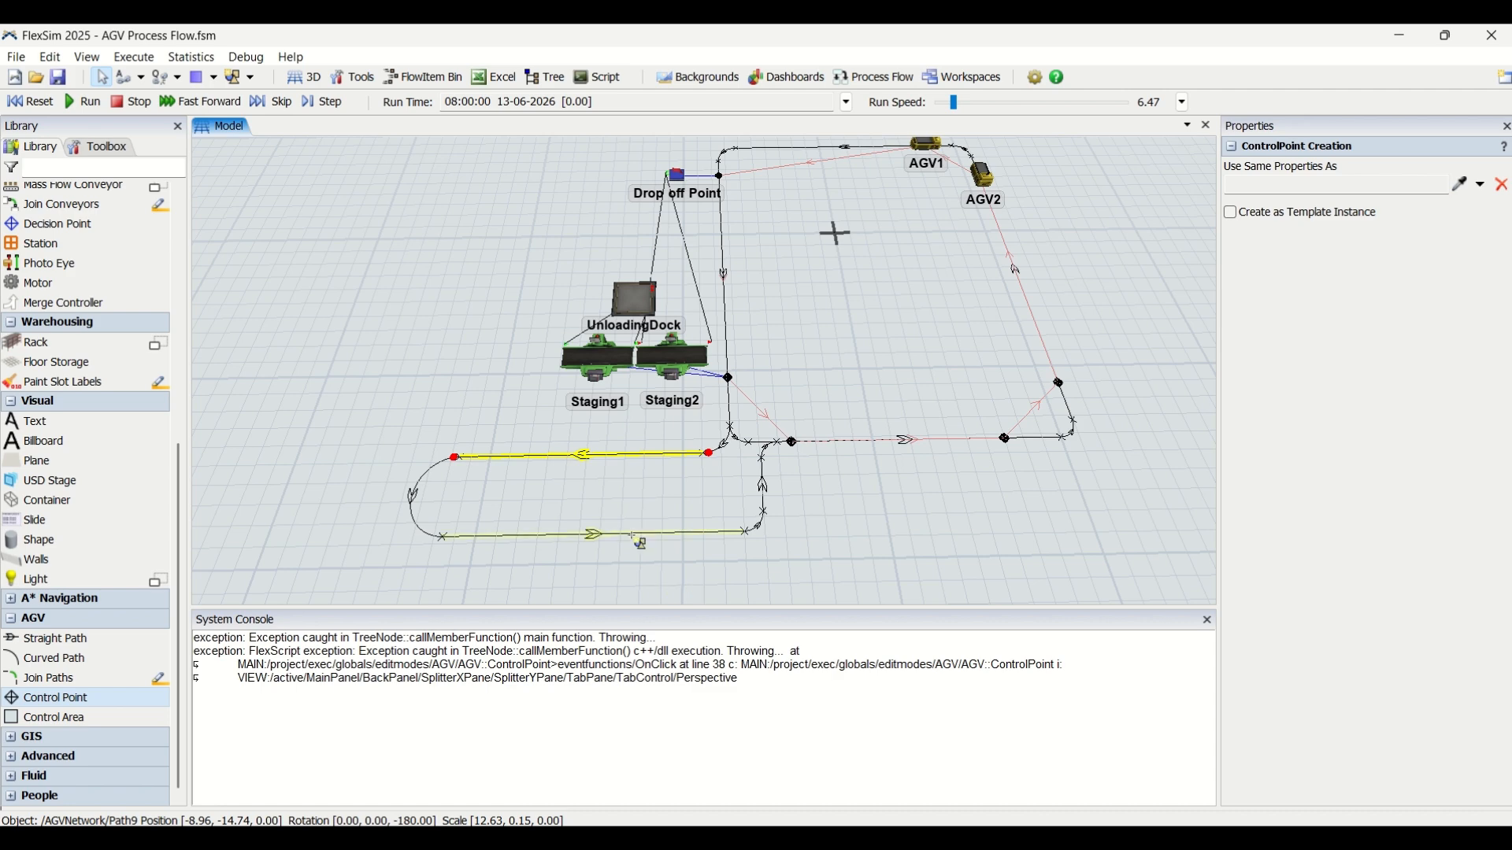
pyautogui.click(622, 494)
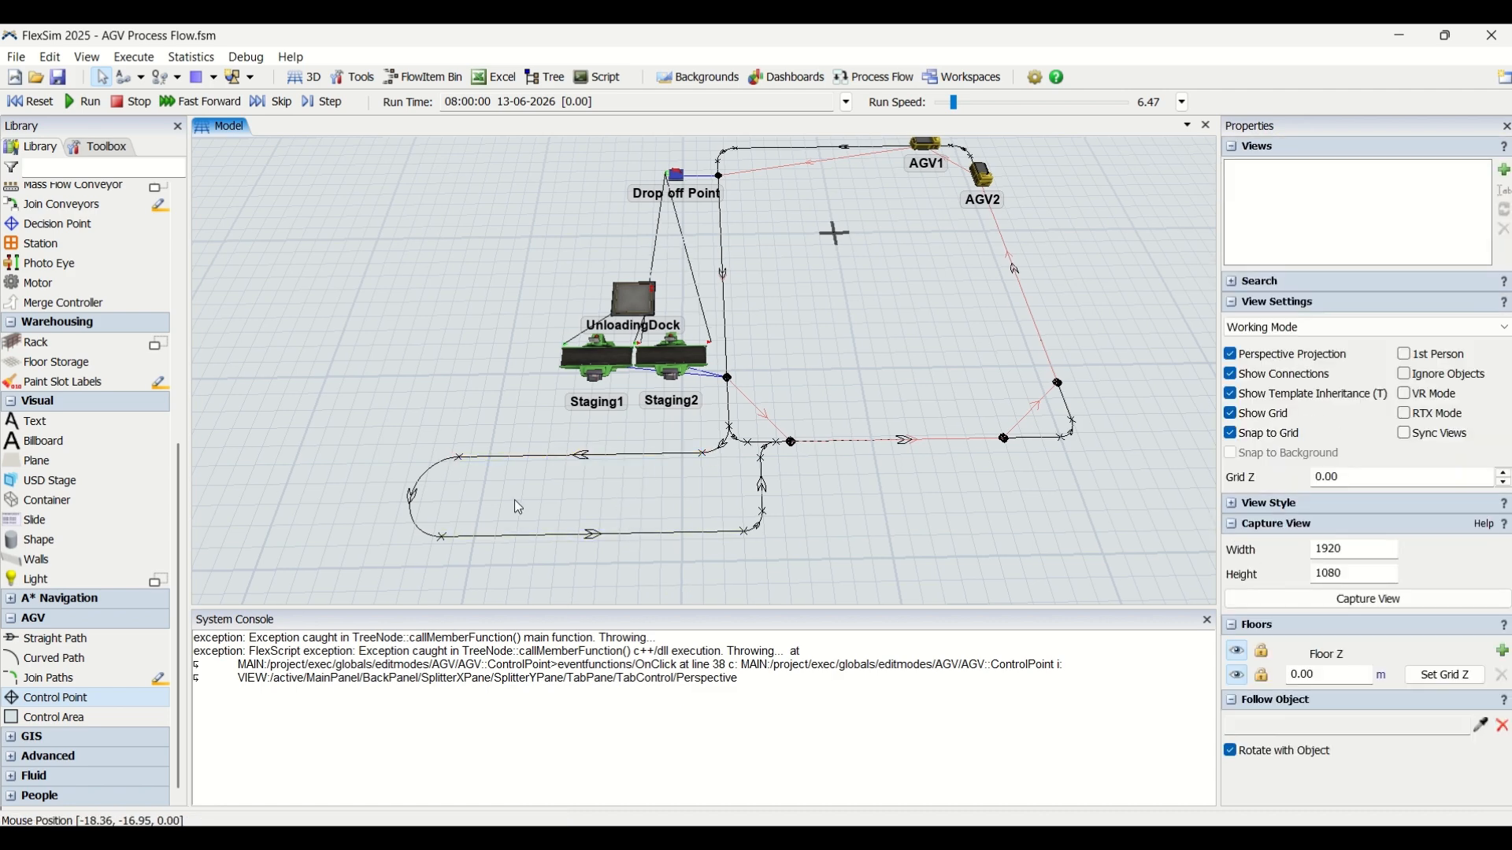
pyautogui.scroll(4, 519, 508)
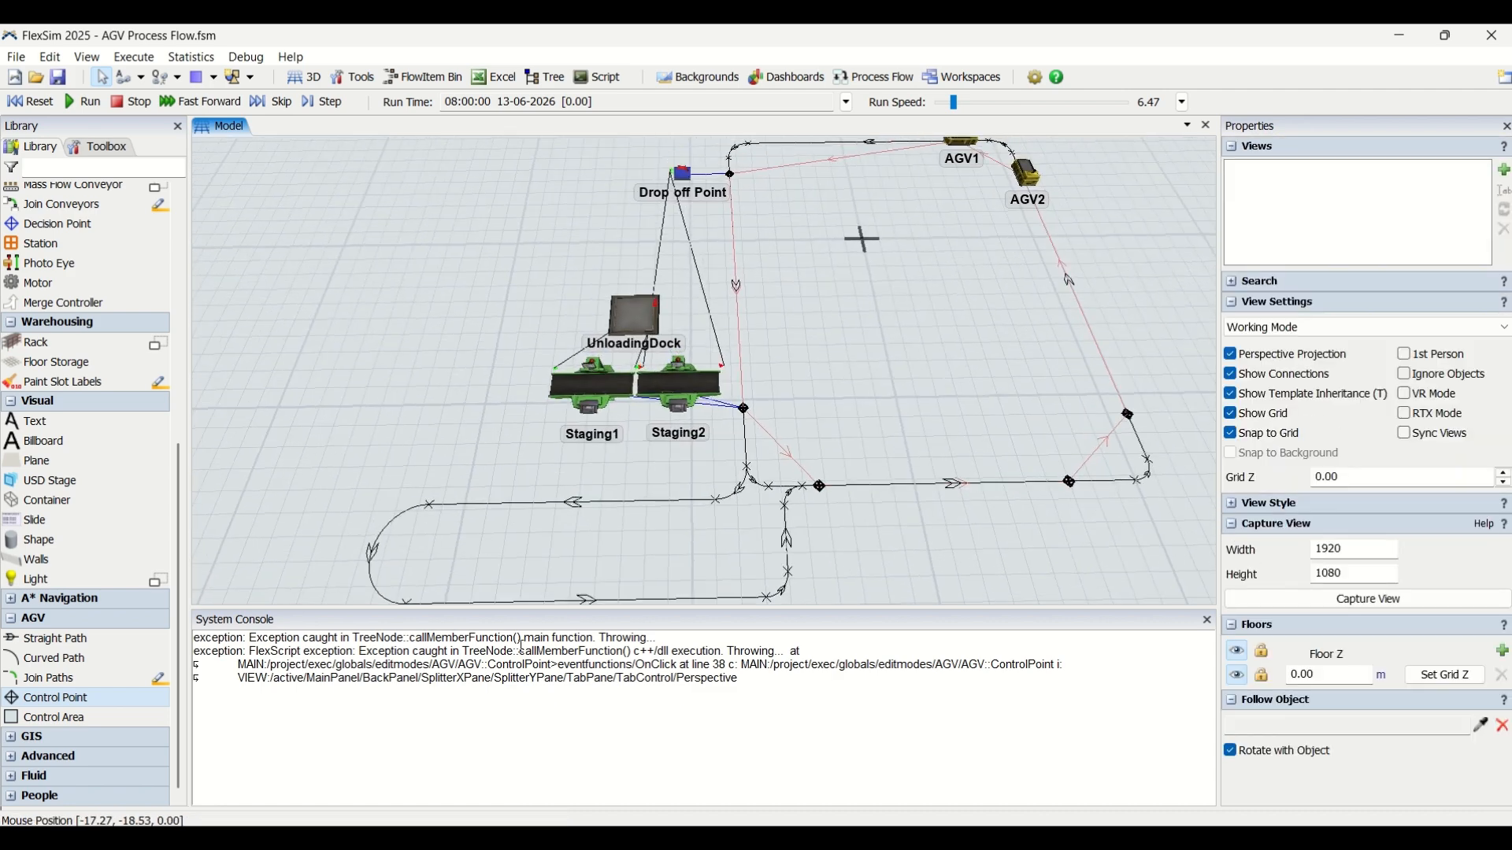